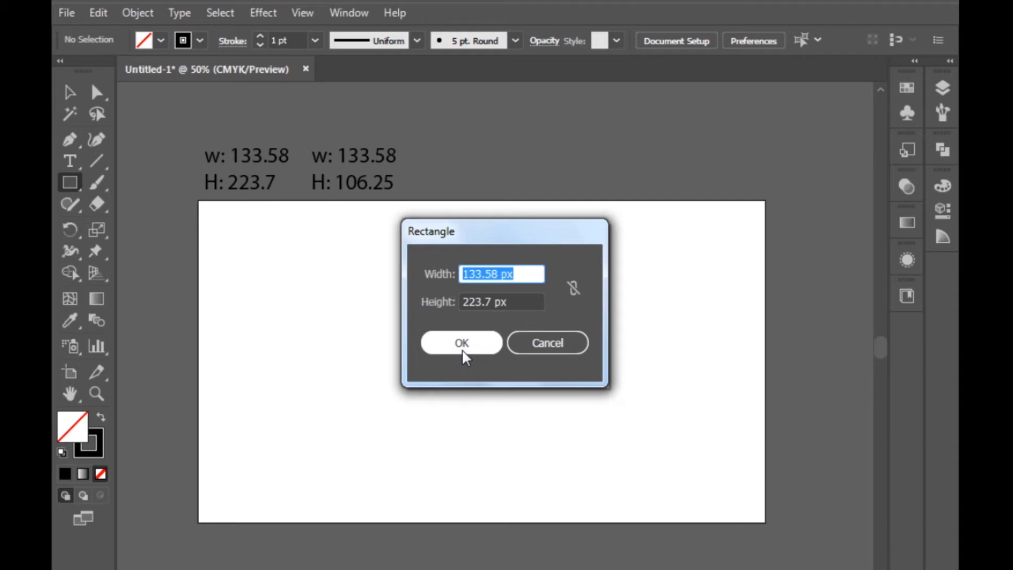
Create a 133.58 by 223.7 px rectangle and place a duplicate of it beside the original, level with it
click(473, 348)
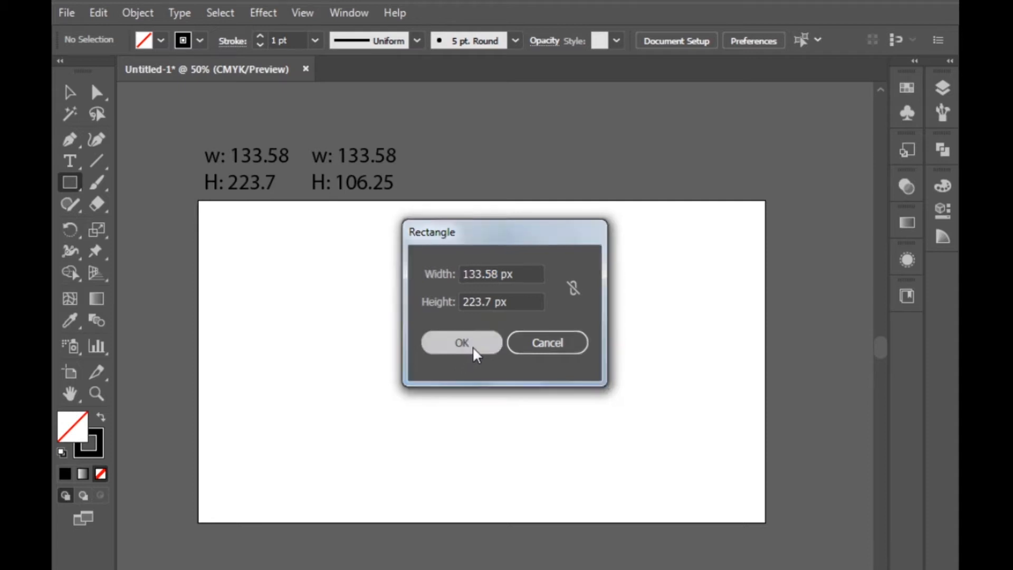
click(70, 92)
click(528, 391)
drag(437, 416, 531, 391)
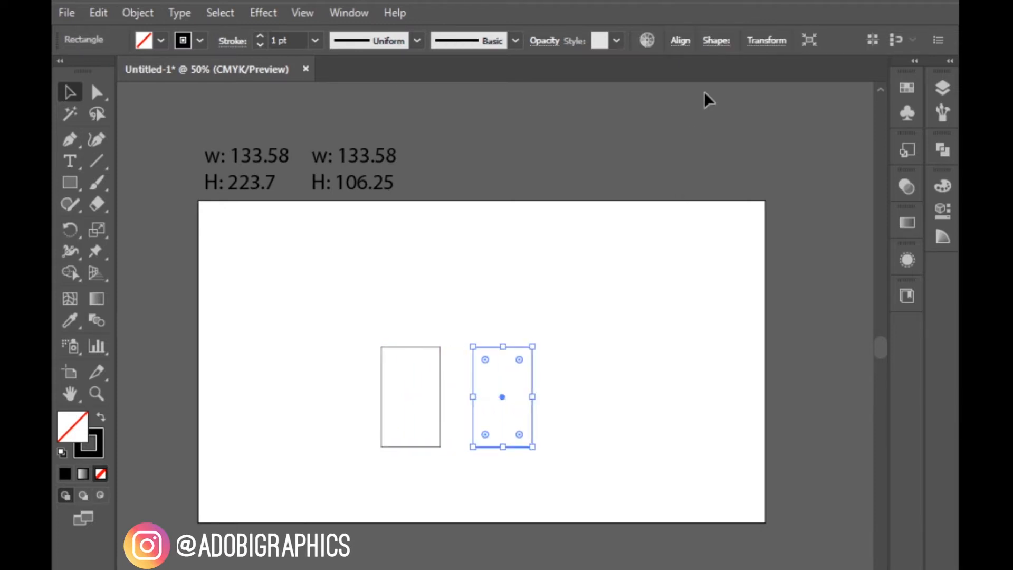
Set the duplicate rectangle's height to 106.25 px, leaving proportions unlinked
click(762, 42)
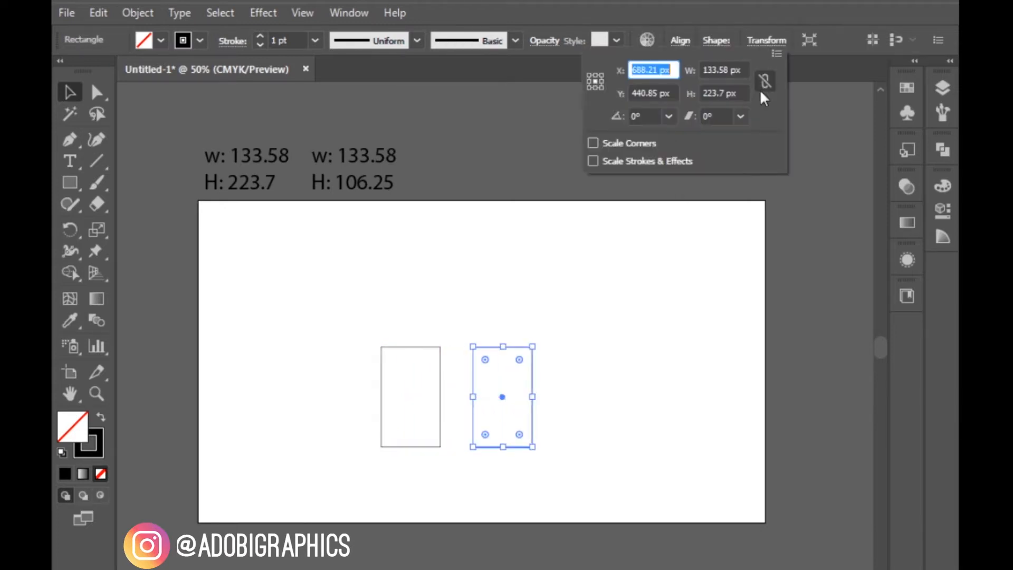
click(724, 93)
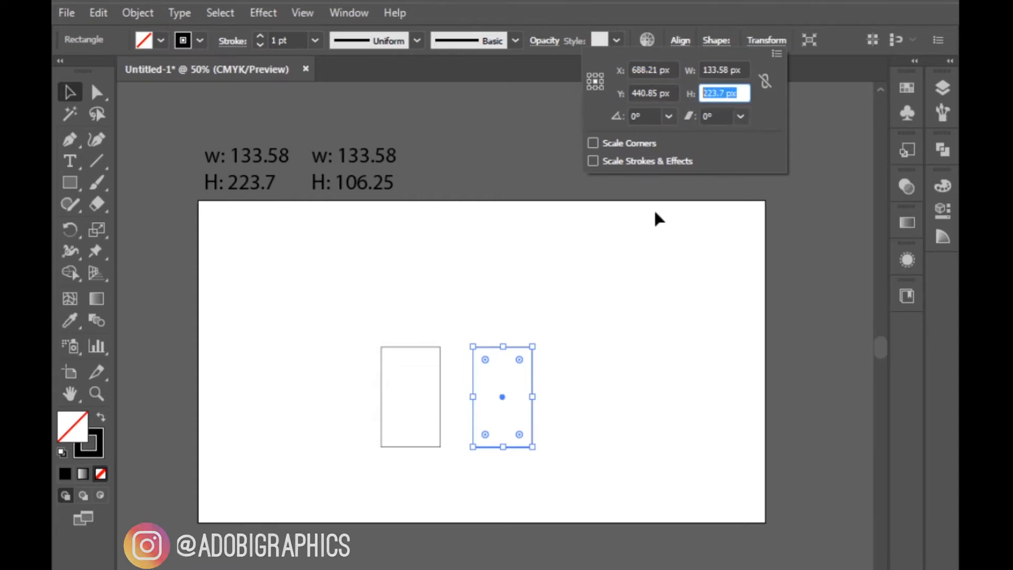
text(106.25)
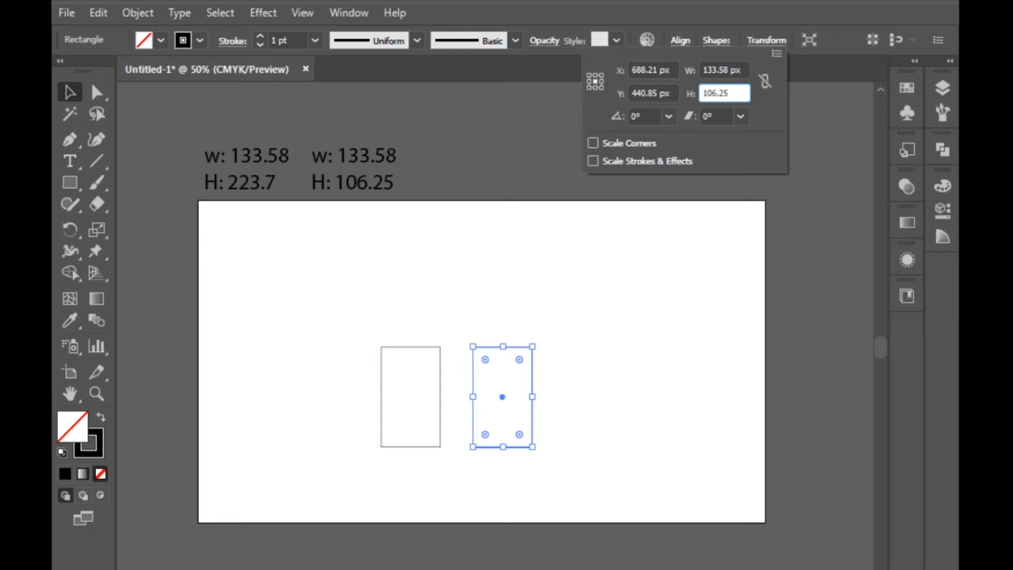
key(Return)
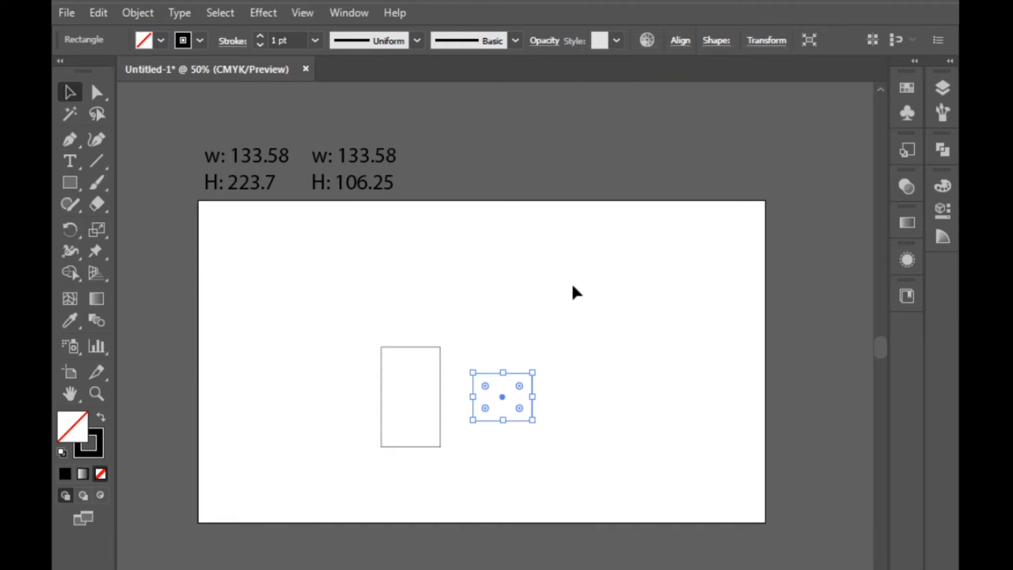
Align both rectangles to the artboard's horizontal and vertical center
click(558, 310)
drag(350, 299, 597, 443)
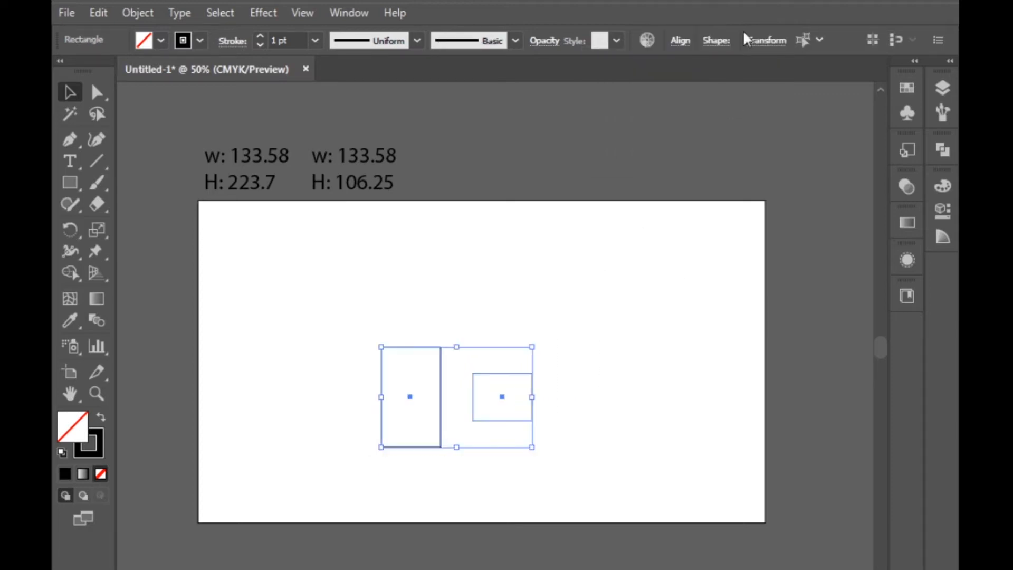
click(680, 41)
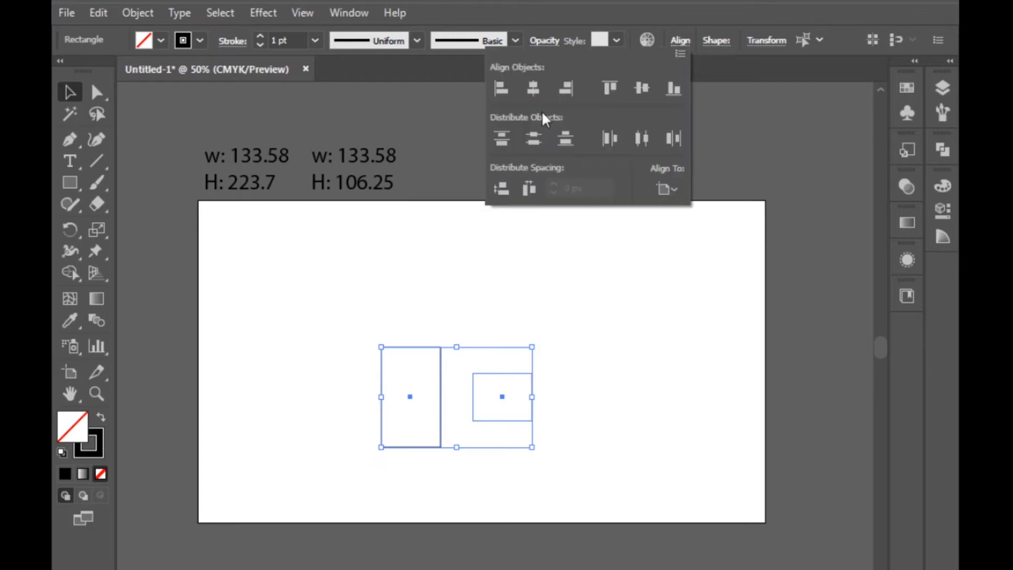
click(533, 90)
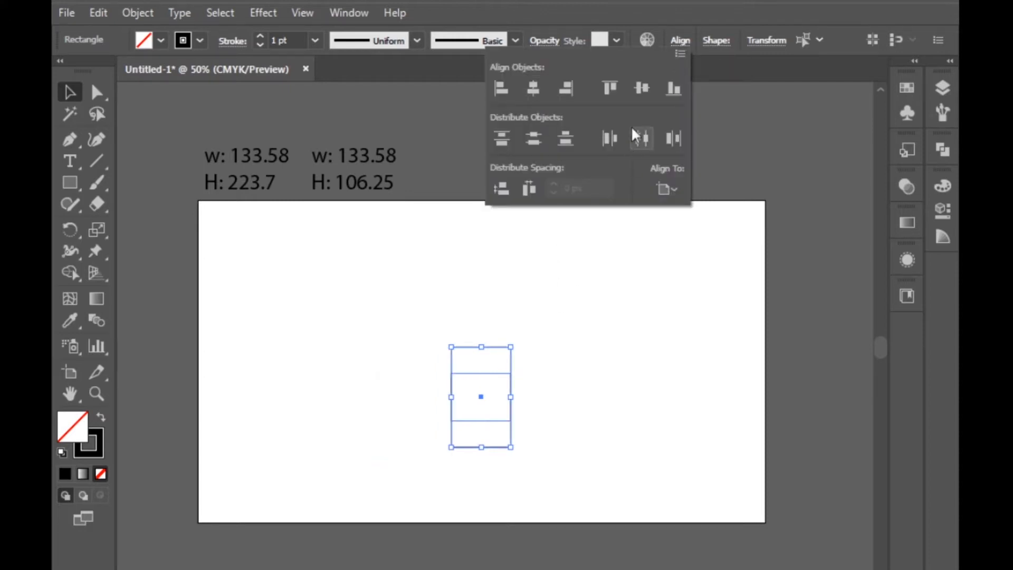
click(641, 89)
click(580, 328)
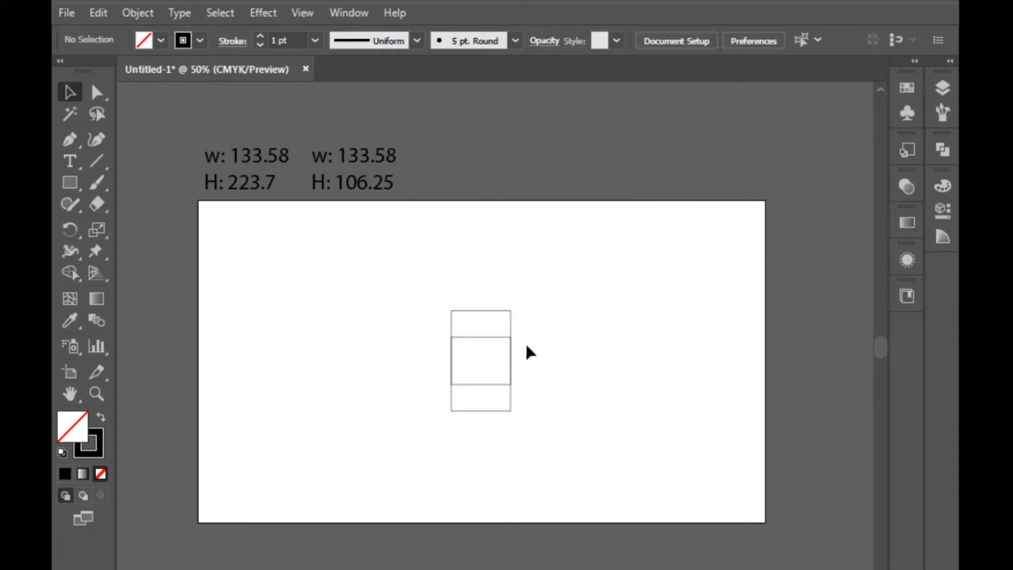
Move the shorter rectangle straight up until its top edge meets the taller rectangle's top edge
key(ctrl+=)
drag(488, 330, 492, 249)
click(678, 290)
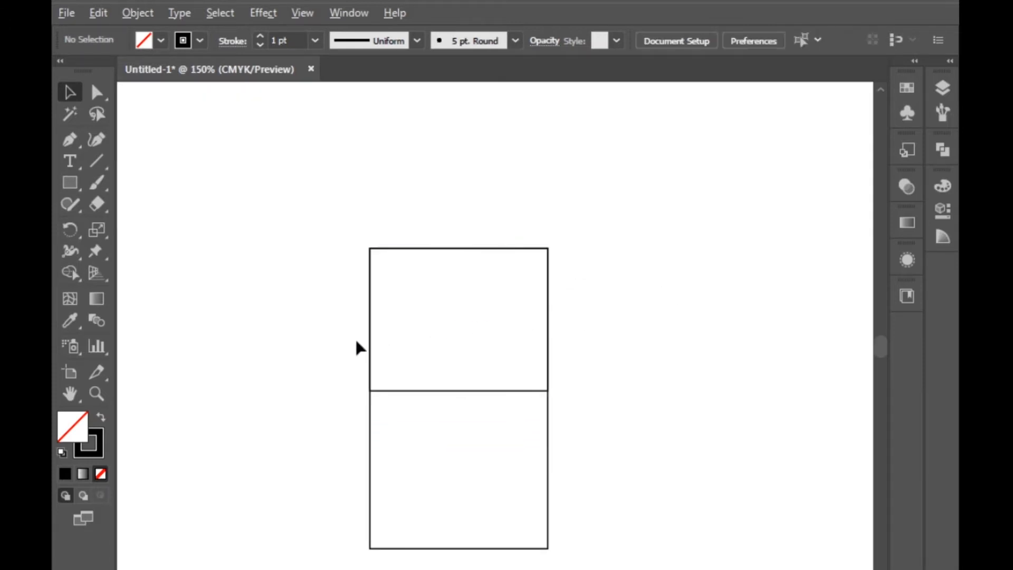
Draw a vertical line along the rectangles' left edge, longer than the artboard is tall, and center it vertically on the artboard
scroll(357, 349, down, 2)
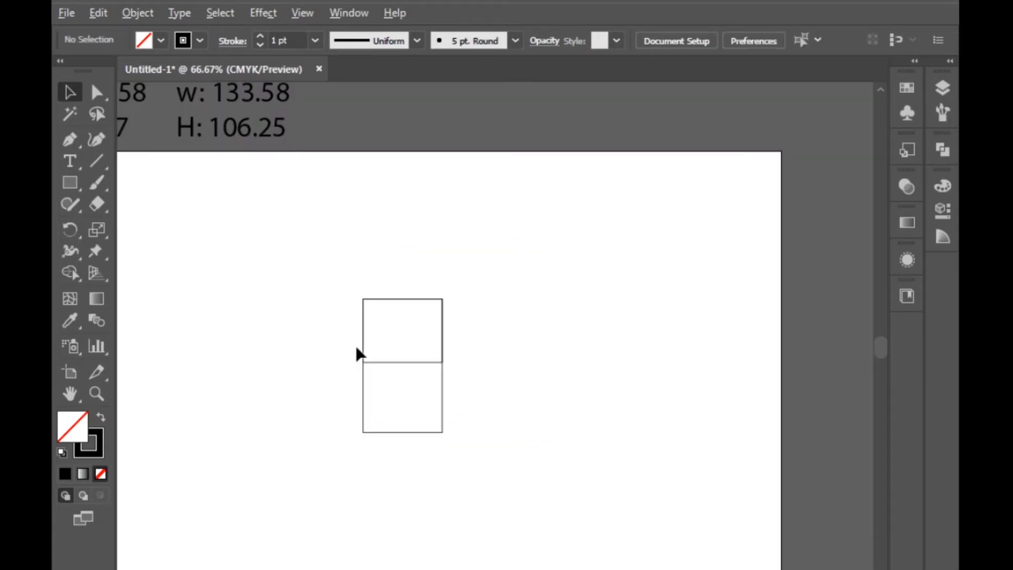
click(87, 163)
scroll(439, 263, down, 1)
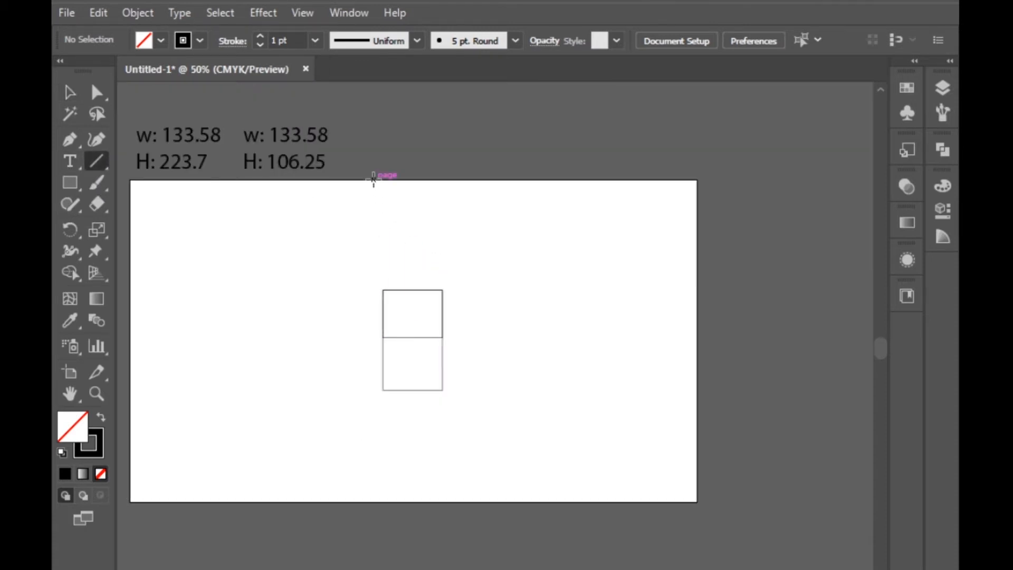
drag(382, 184, 376, 557)
click(68, 93)
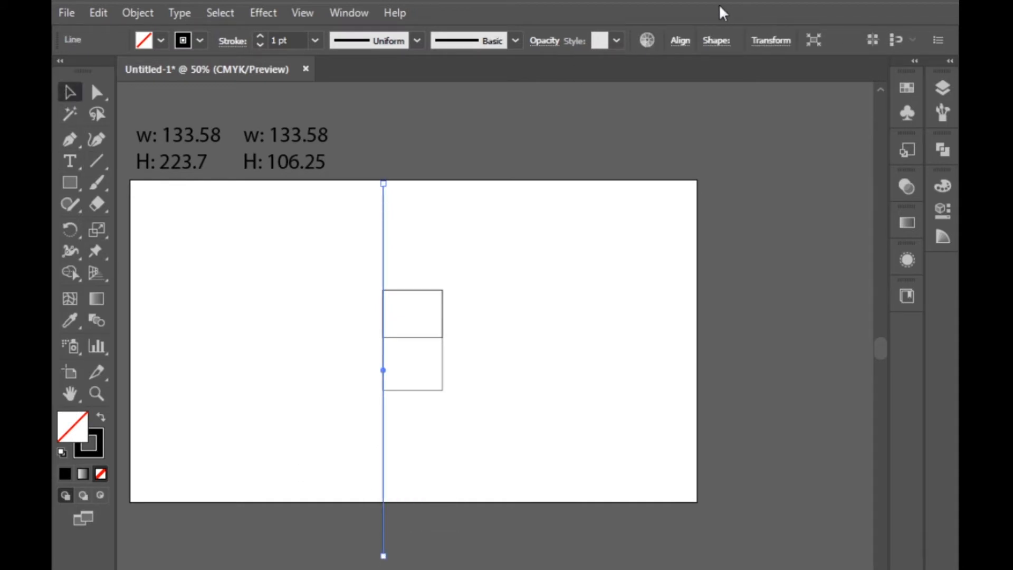
click(680, 41)
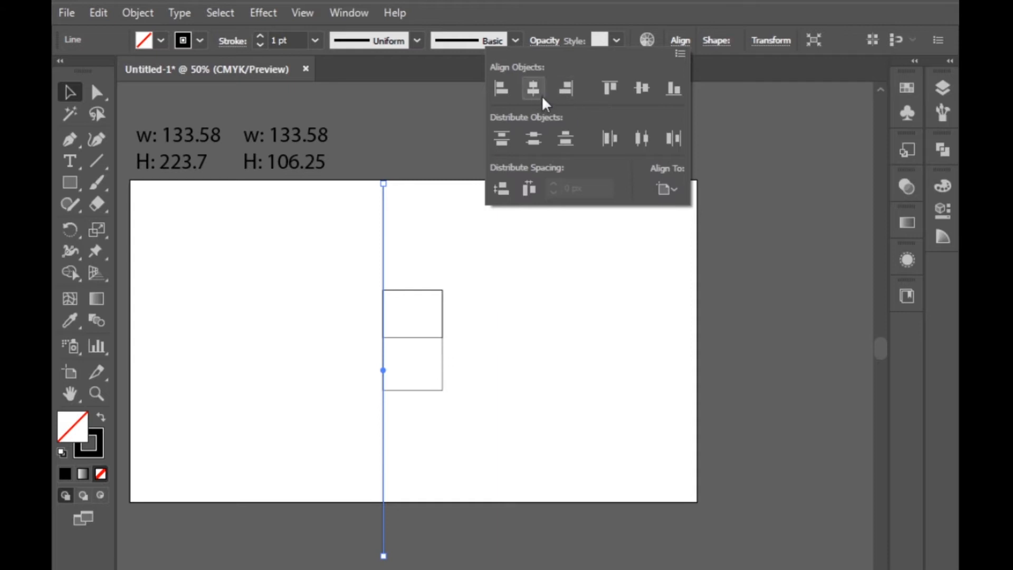
click(638, 86)
click(413, 133)
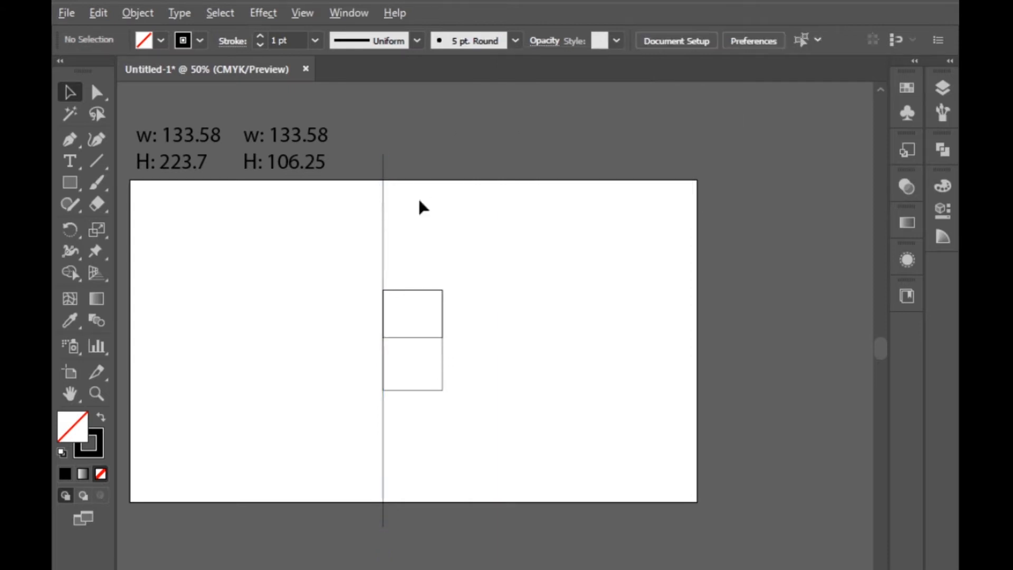
Duplicate the vertical line horizontally onto the rectangles' right edge
scroll(392, 332, up, 4)
scroll(349, 222, up, 2)
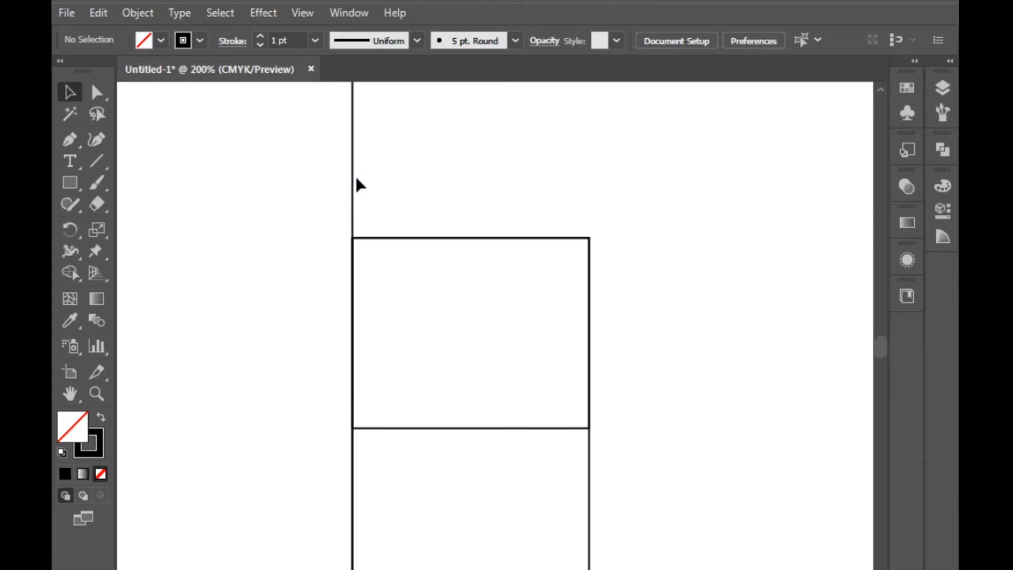
drag(351, 185, 592, 197)
click(654, 216)
scroll(649, 216, up, 6)
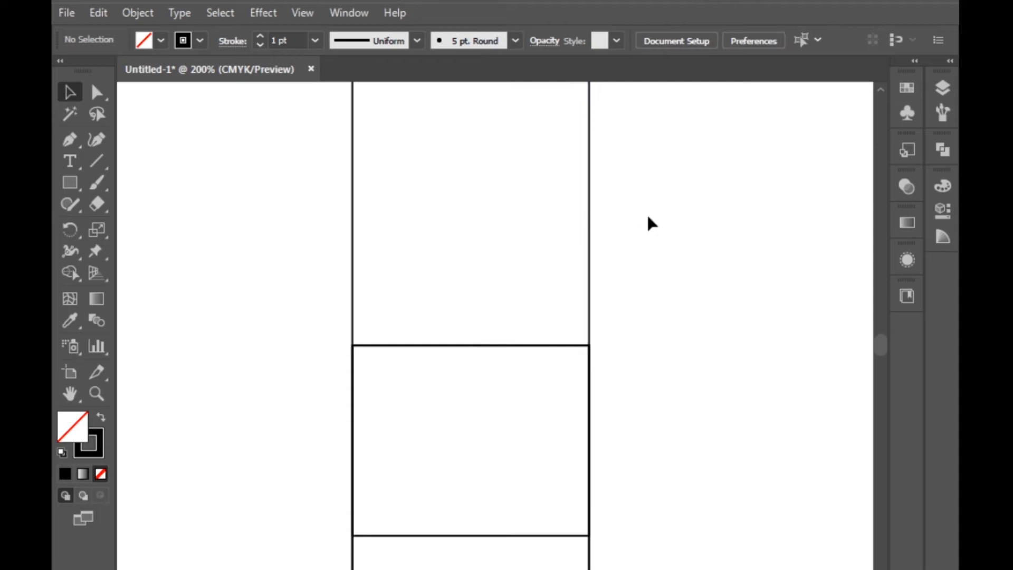
Select the two vertical lines and make a blend between them
drag(289, 198, 661, 303)
click(140, 12)
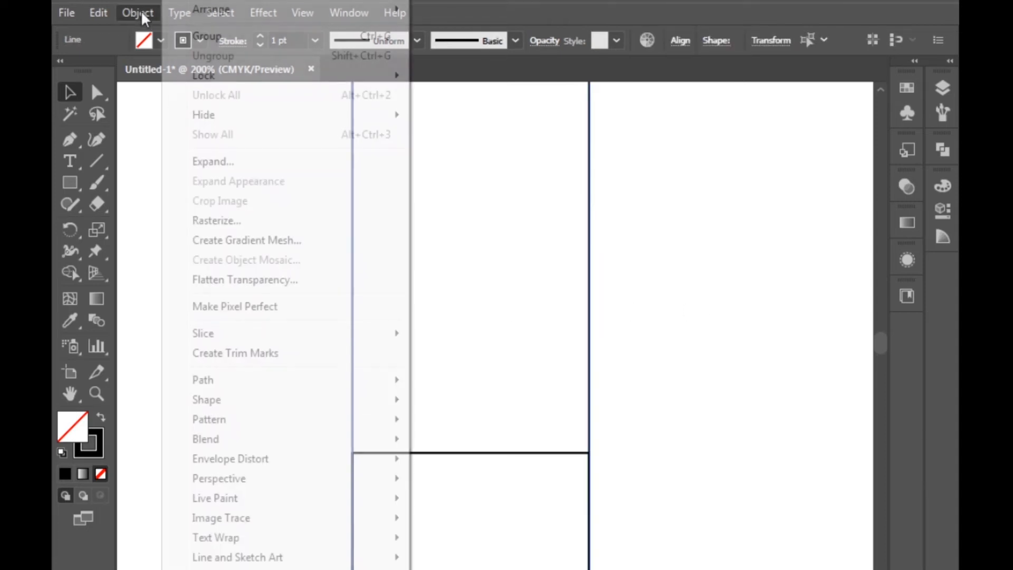
mouse_move(216, 447)
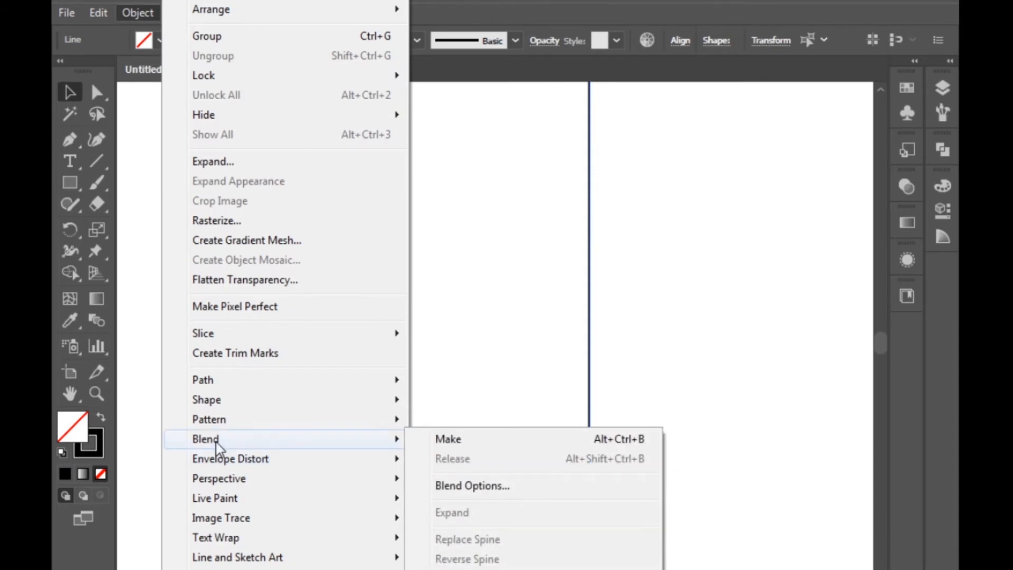
click(456, 440)
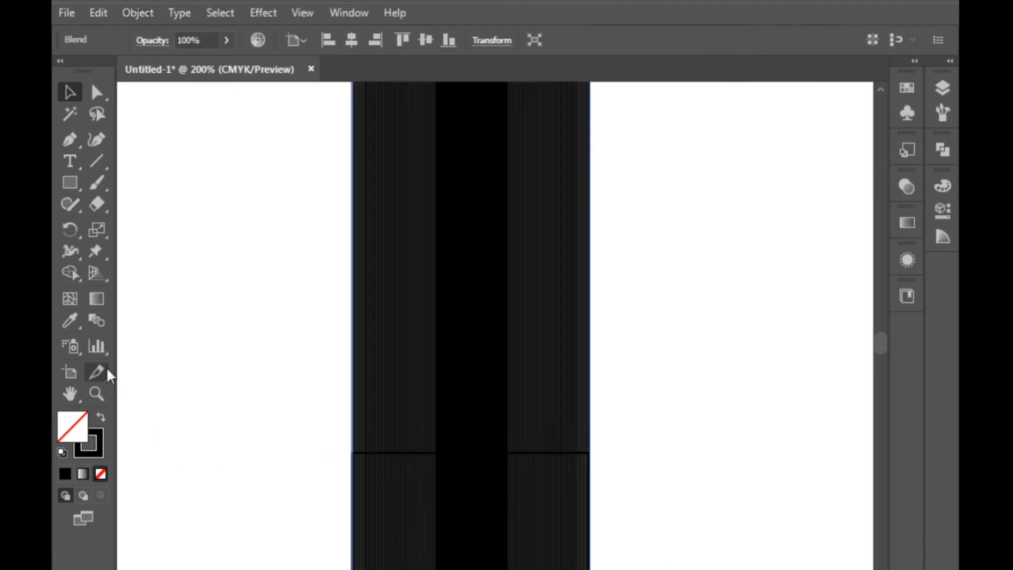
Set the blend spacing to Specified Steps with 13 steps
double_click(97, 320)
click(808, 206)
click(822, 254)
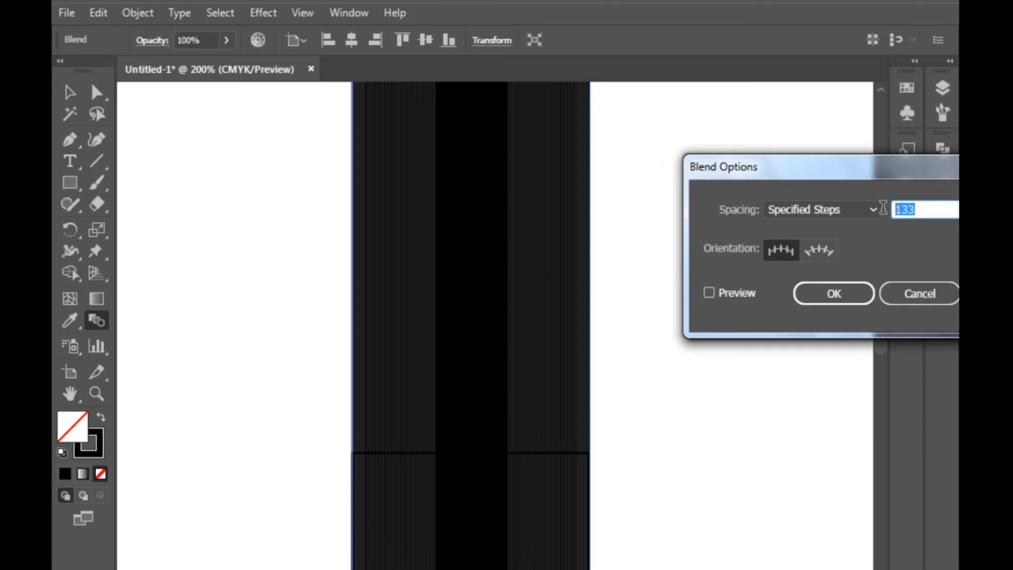
text(13)
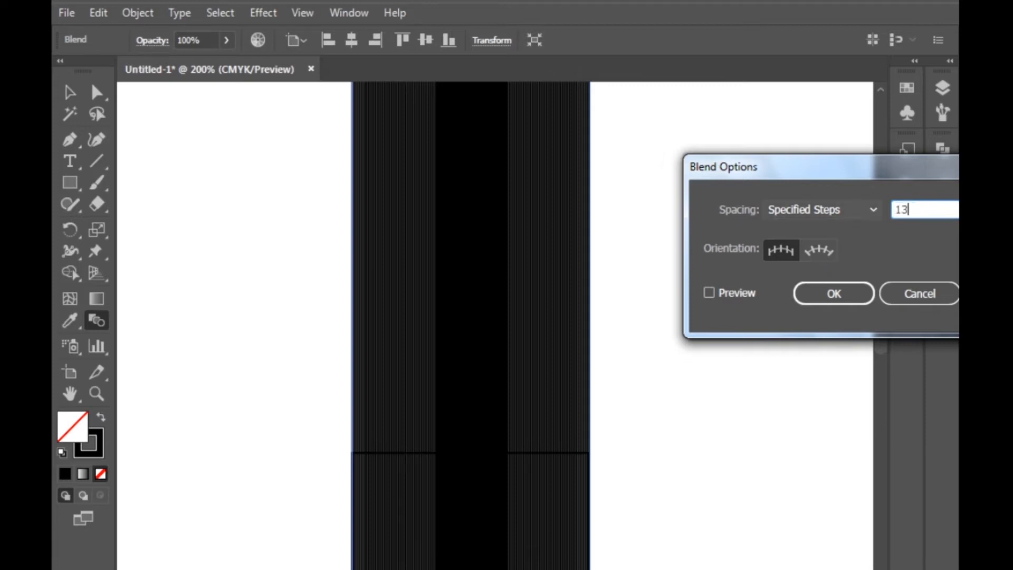
click(833, 294)
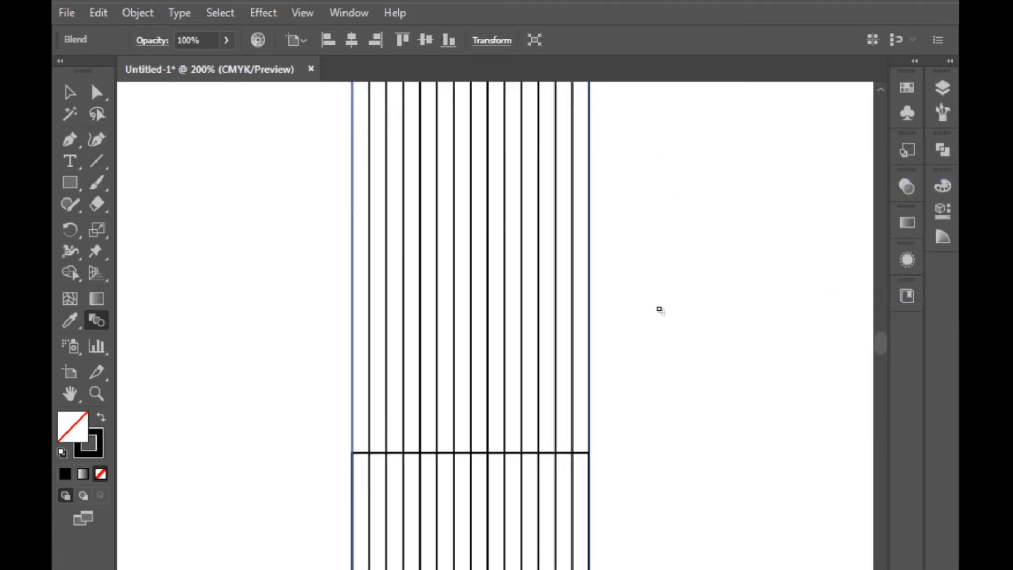
Expand the line blend into separate paths, keeping the default expand options, and deselect it
click(71, 93)
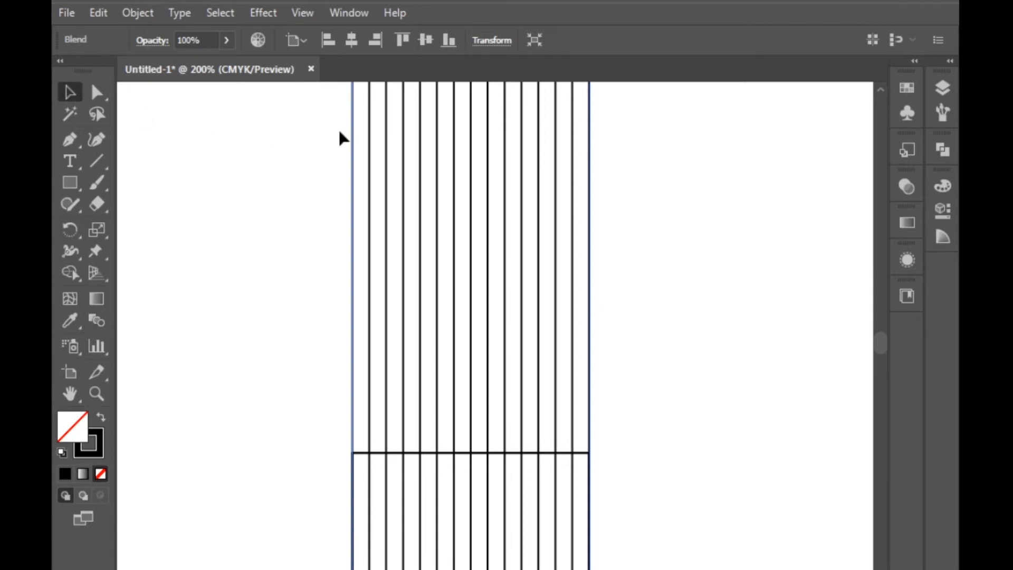
click(132, 13)
click(226, 161)
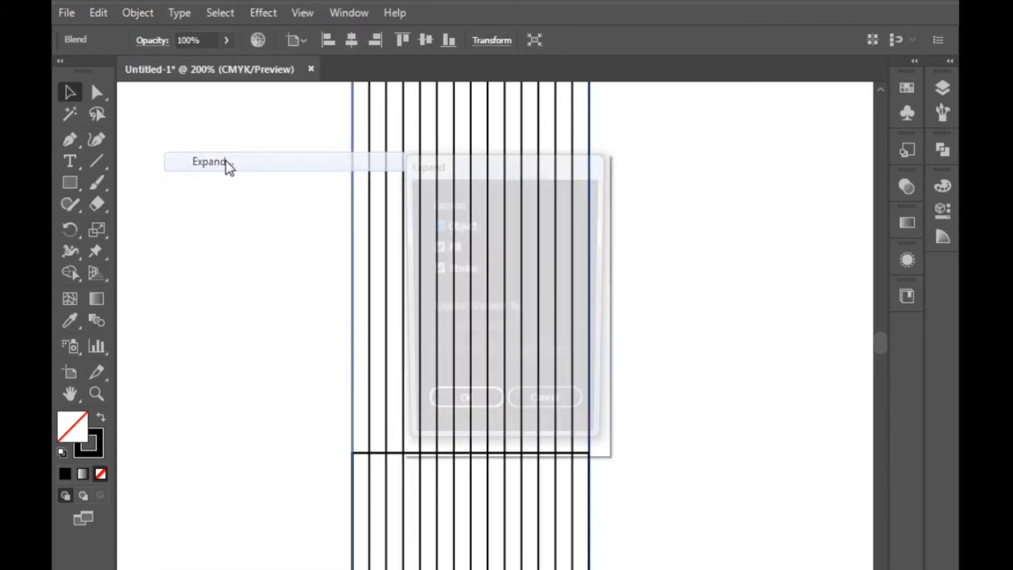
click(463, 409)
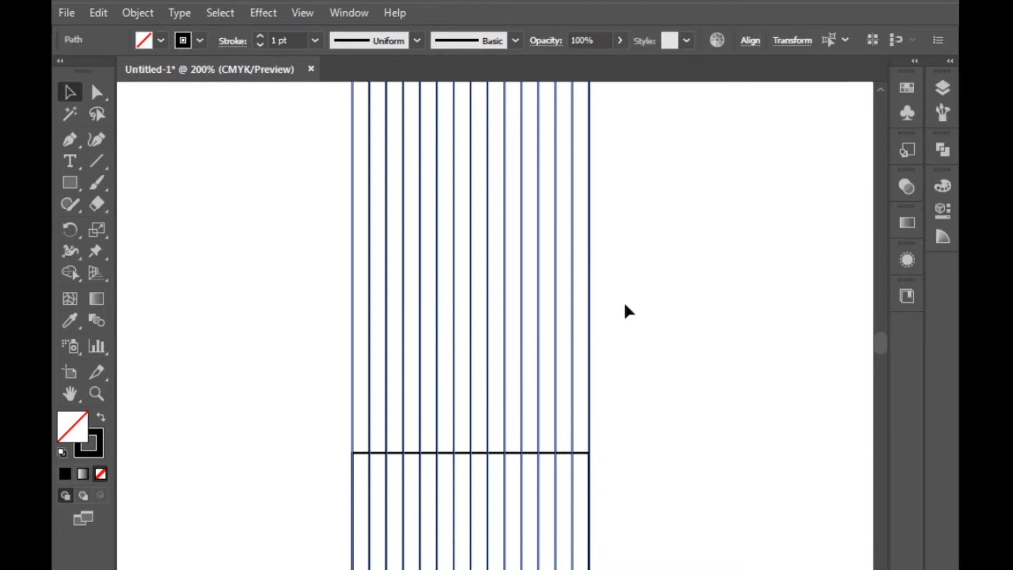
click(625, 305)
Select the two leftmost vertical lines and group them
click(370, 306)
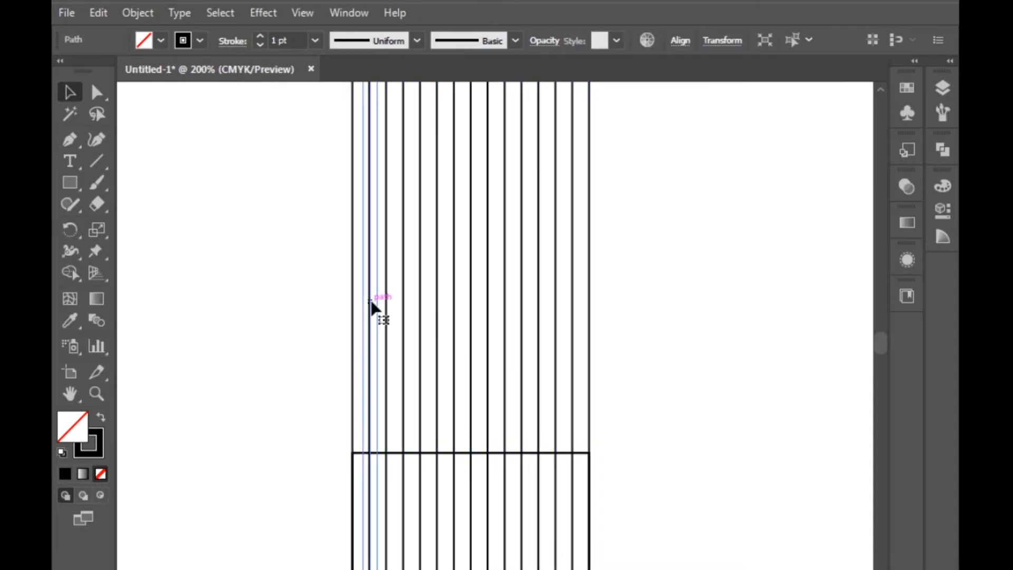
click(351, 313)
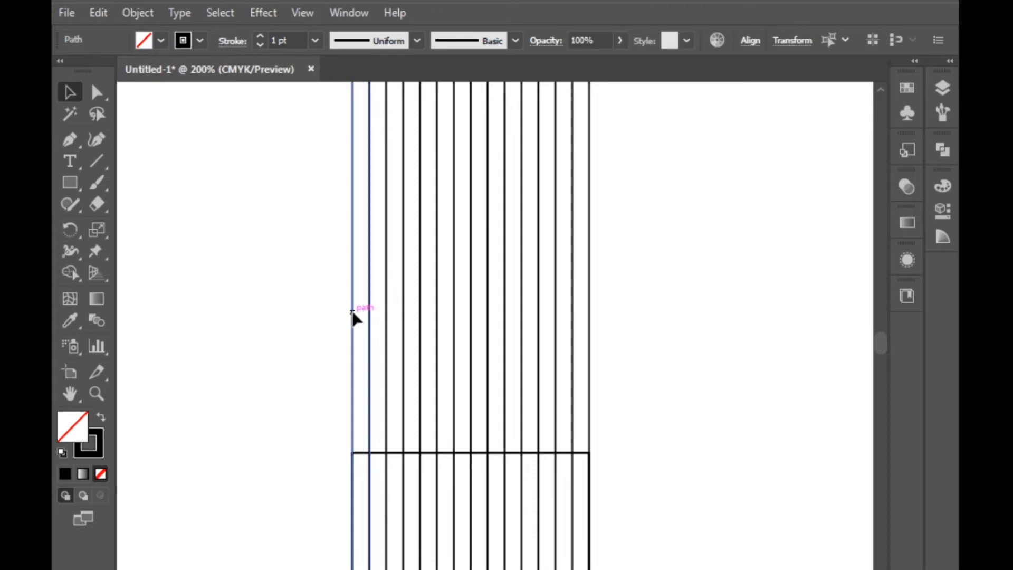
scroll(370, 330, down, 3)
scroll(368, 326, up, 2)
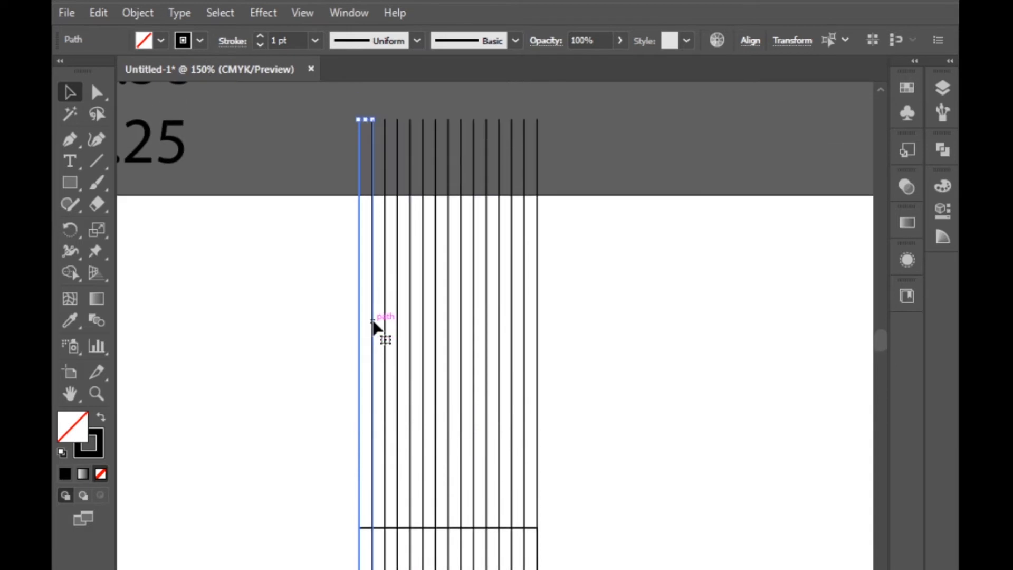
click(373, 321)
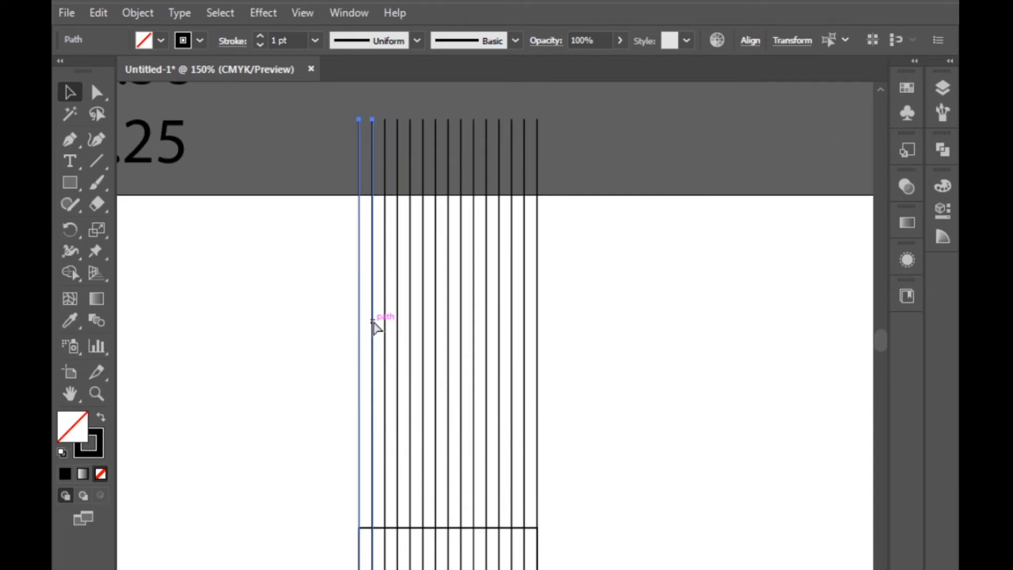
key(ctrl+g)
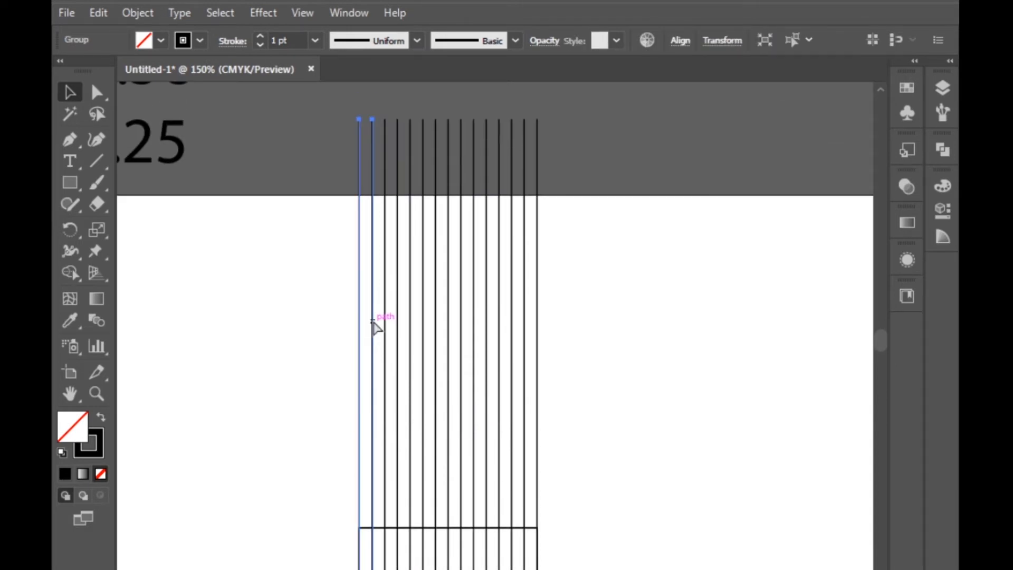
scroll(375, 264, down, 2)
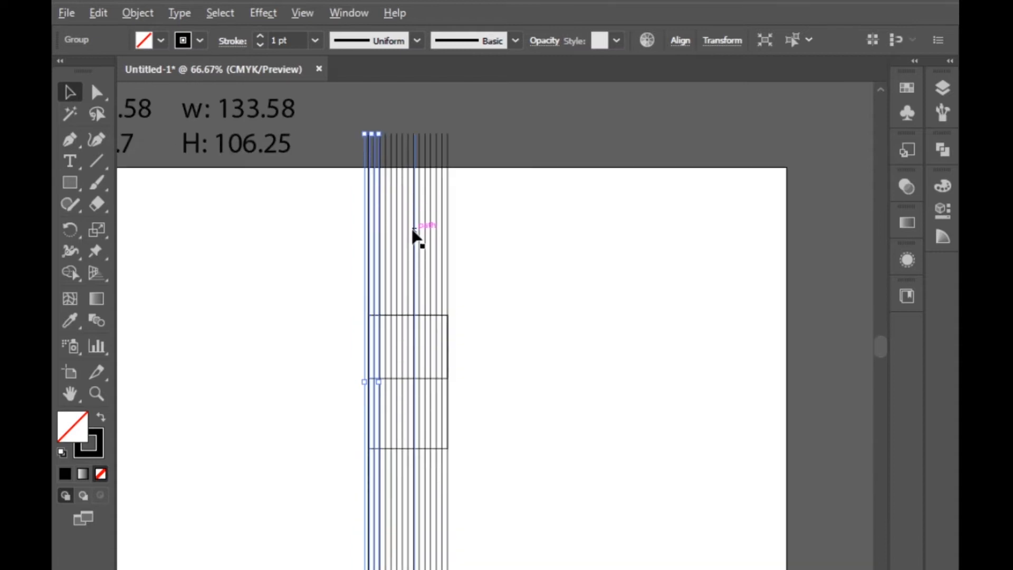
scroll(426, 280, up, 2)
scroll(426, 279, down, 3)
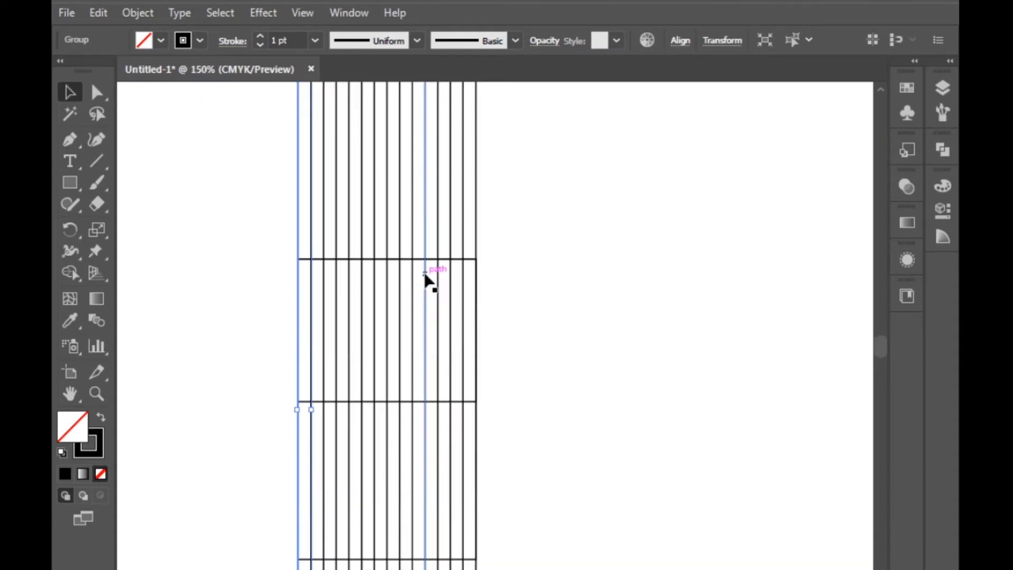
scroll(405, 317, up, 1)
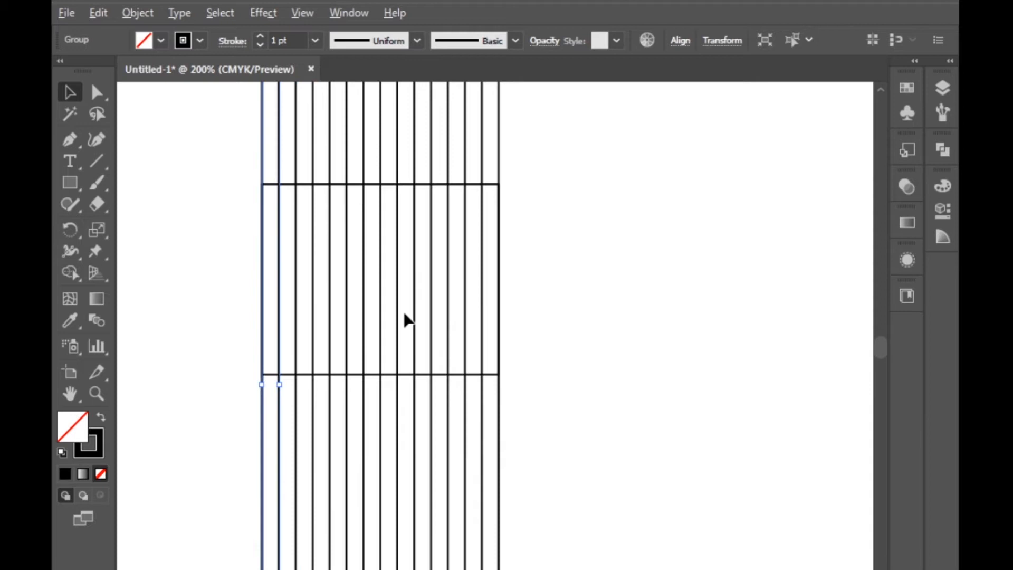
Rotate a copy of the grouped pair of vertical lines by 90° so it runs horizontally across the grid
scroll(405, 316, down, 1)
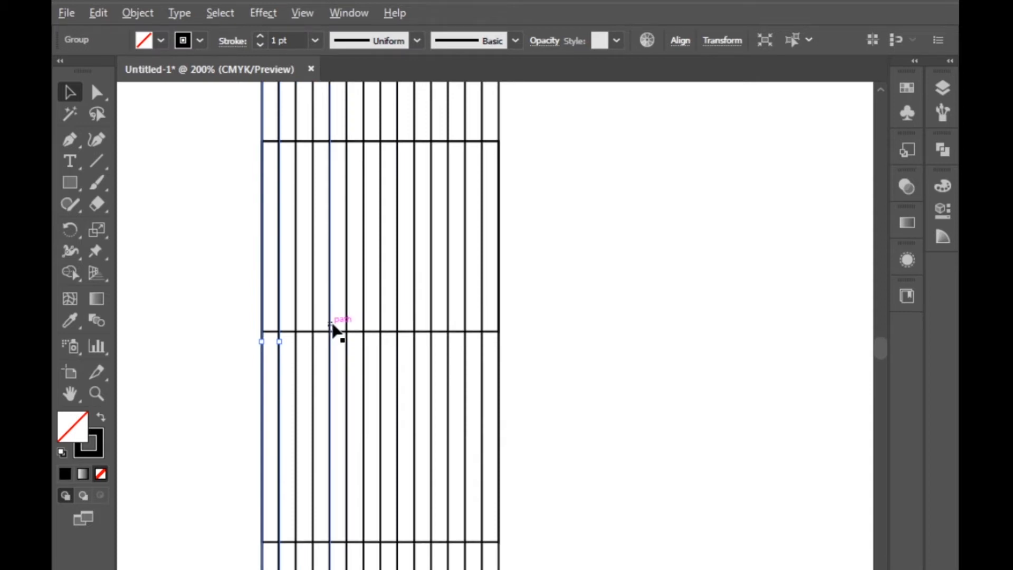
scroll(332, 329, down, 3)
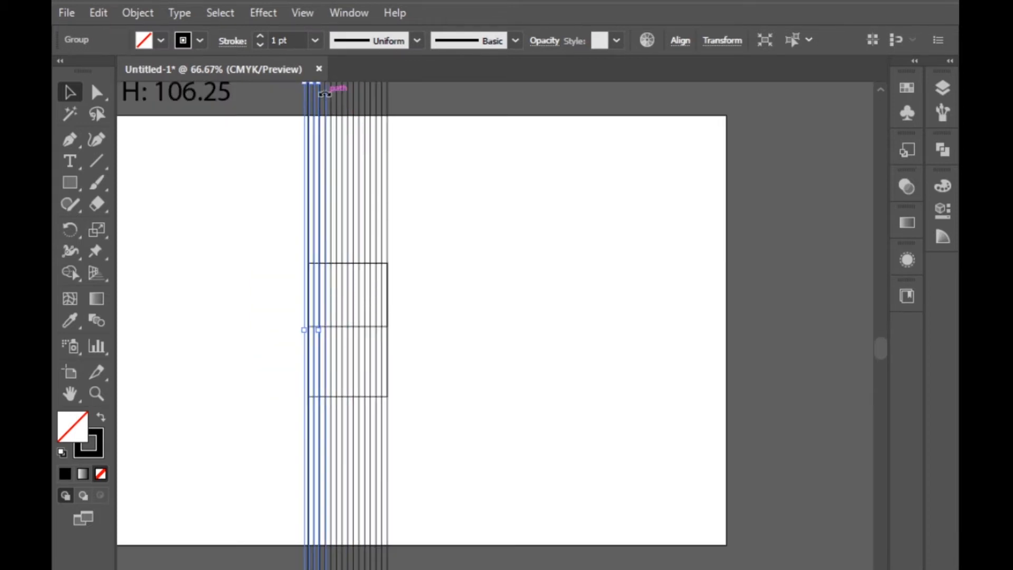
scroll(327, 105, up, 2)
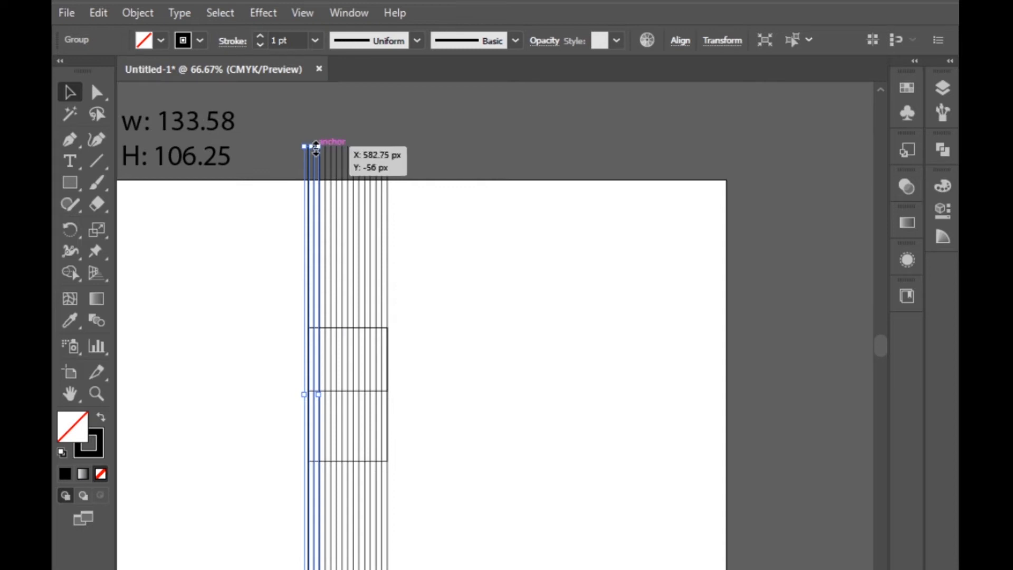
drag(321, 141, 496, 330)
click(495, 330)
scroll(384, 403, up, 3)
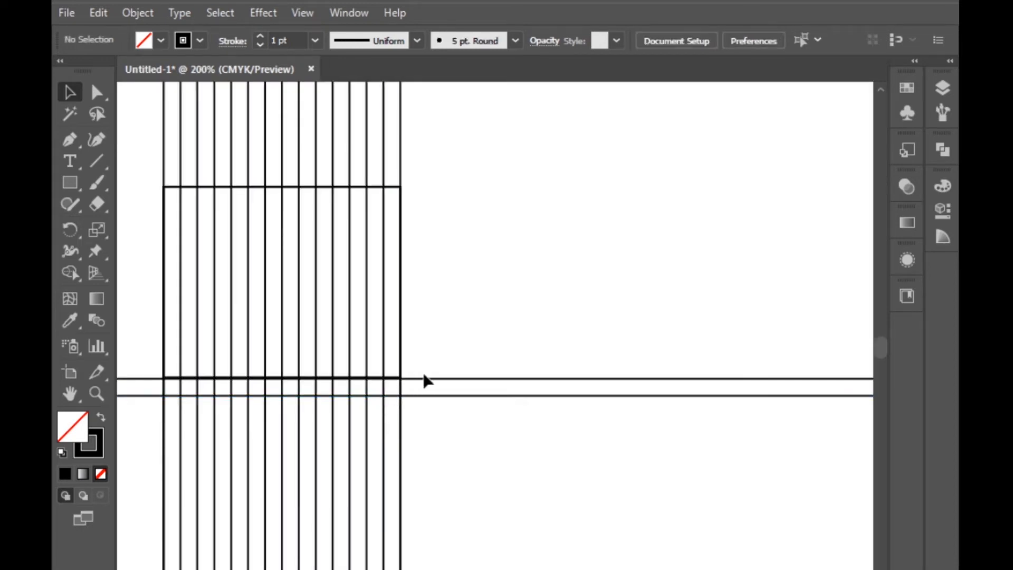
Move the horizontal line pair up to the rectangles' top edge and centre it horizontally on the artboard
drag(429, 378, 435, 189)
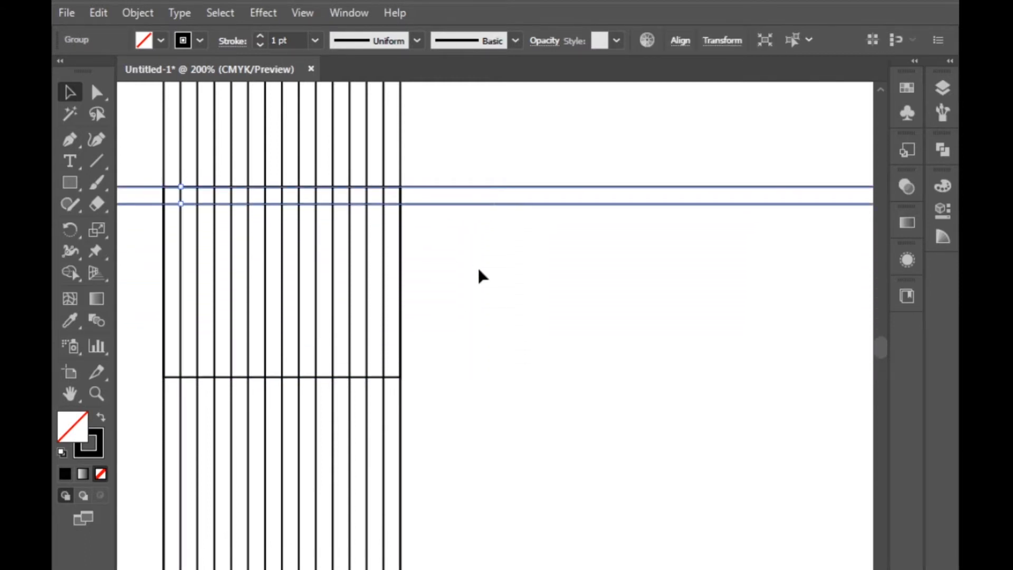
scroll(474, 275, down, 3)
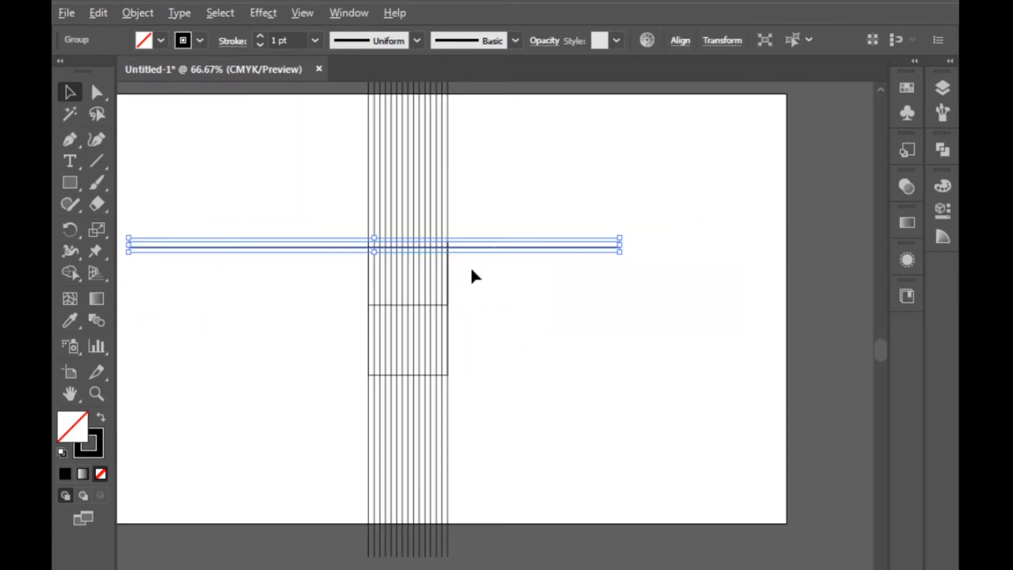
click(681, 41)
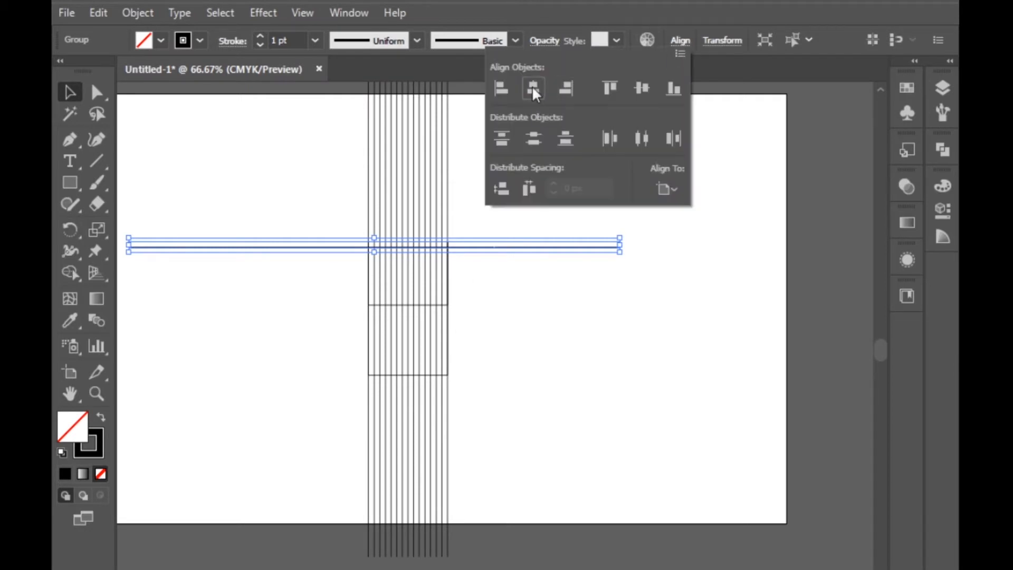
click(531, 85)
click(502, 340)
Copy the horizontal line pair directly below the first, making four evenly spaced lines at the rectangles' top edge
scroll(403, 254, up, 4)
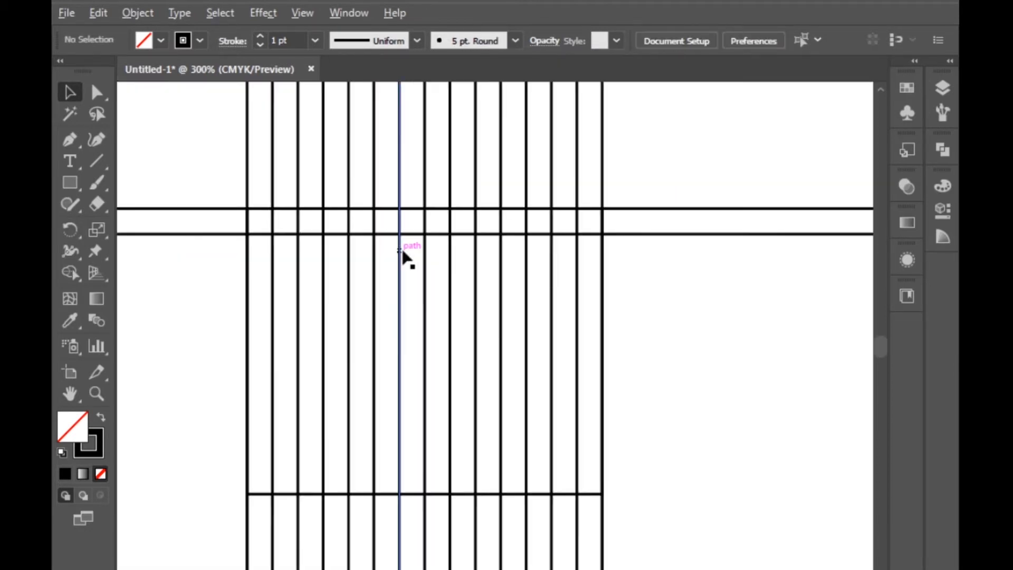
drag(640, 216, 654, 293)
click(682, 318)
Copy the horizontal lines down to the smaller rectangle's bottom edge, forming a second set of four evenly spaced lines
scroll(682, 318, down, 3)
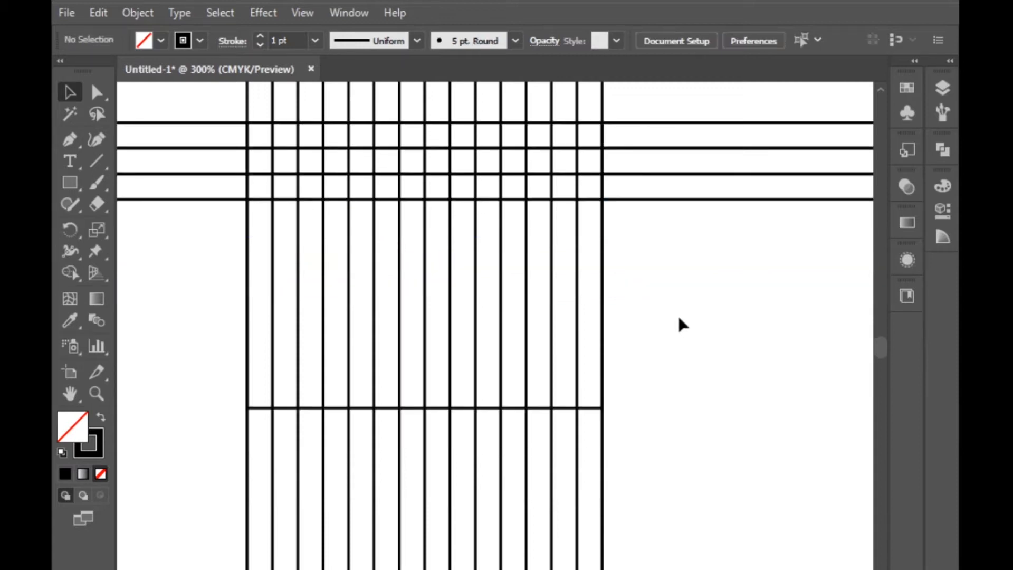
drag(656, 202, 650, 331)
click(664, 327)
click(651, 281)
scroll(465, 320, down, 3)
scroll(543, 319, down, 1)
scroll(552, 314, up, 2)
Place another copy of the horizontal line pair at the bottom edge of the taller rectangle
drag(555, 303, 549, 525)
click(561, 432)
scroll(527, 407, down, 2)
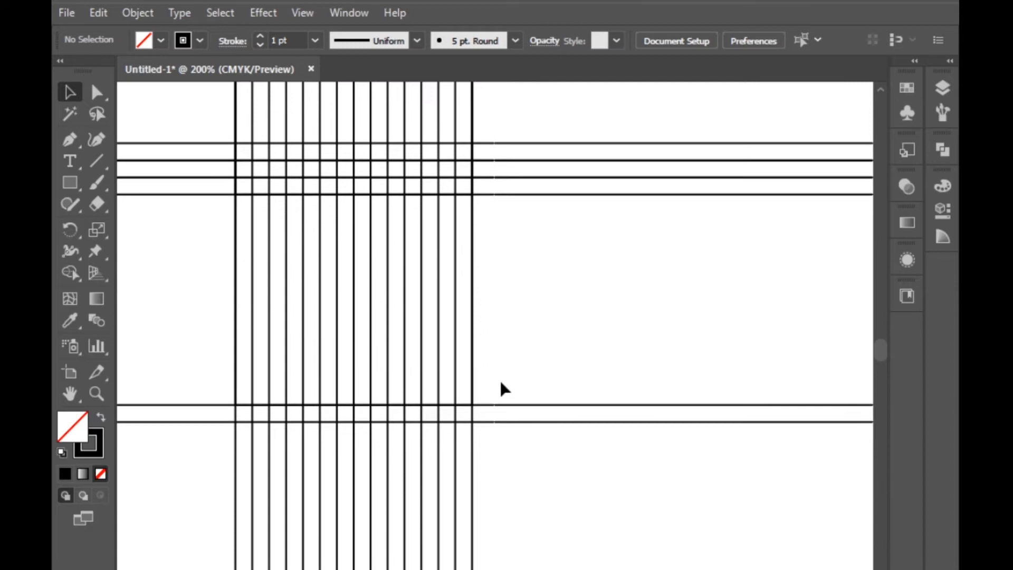
scroll(491, 379, down, 2)
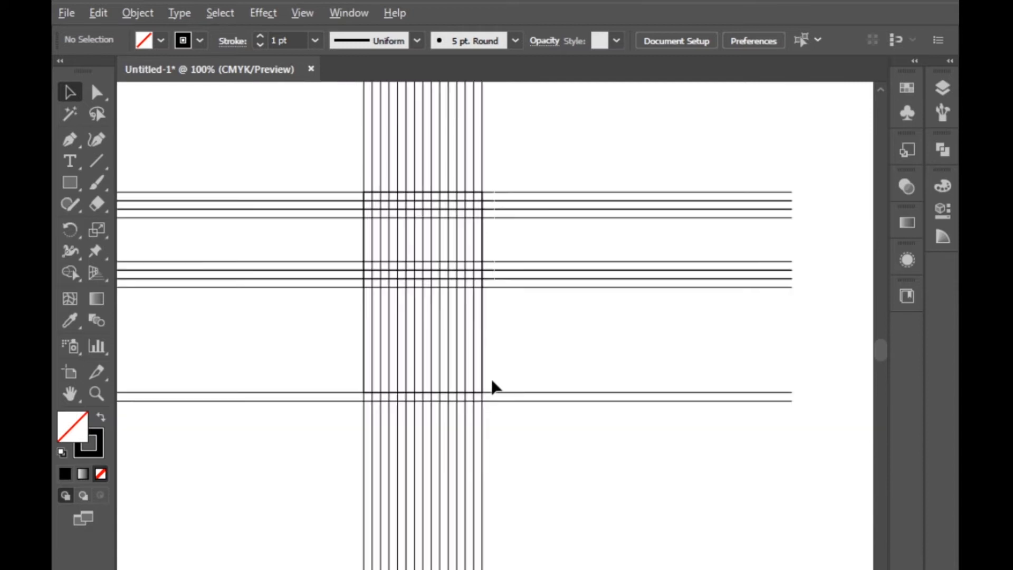
Rotate the lowest horizontal line pair to a 45° diagonal sloping down to the right, then deselect it
click(589, 393)
drag(802, 411, 727, 555)
click(726, 376)
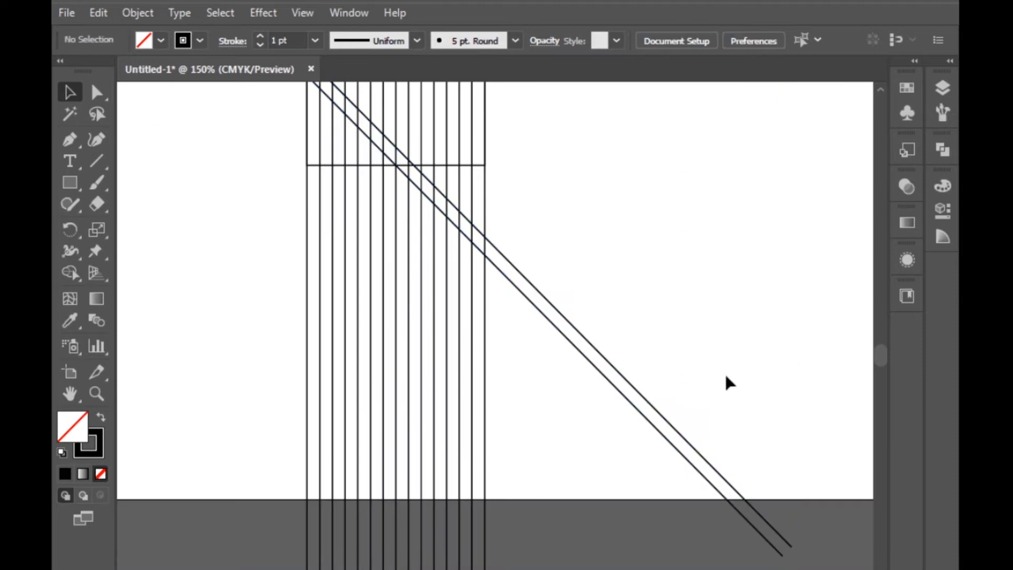
Duplicate the diagonal line pair in place and flip the copy horizontally so the two pairs cross symmetrically
click(658, 410)
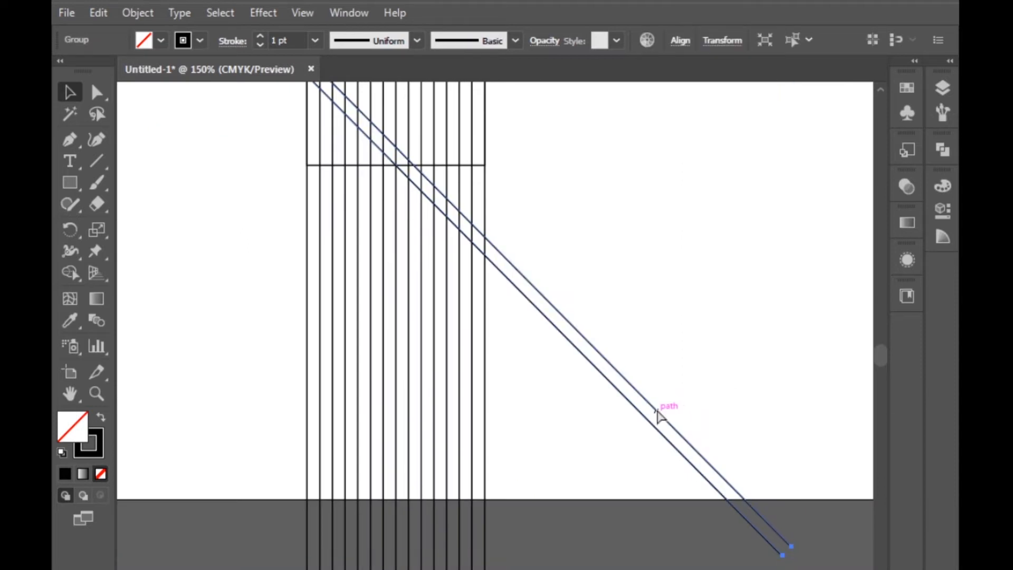
click(722, 40)
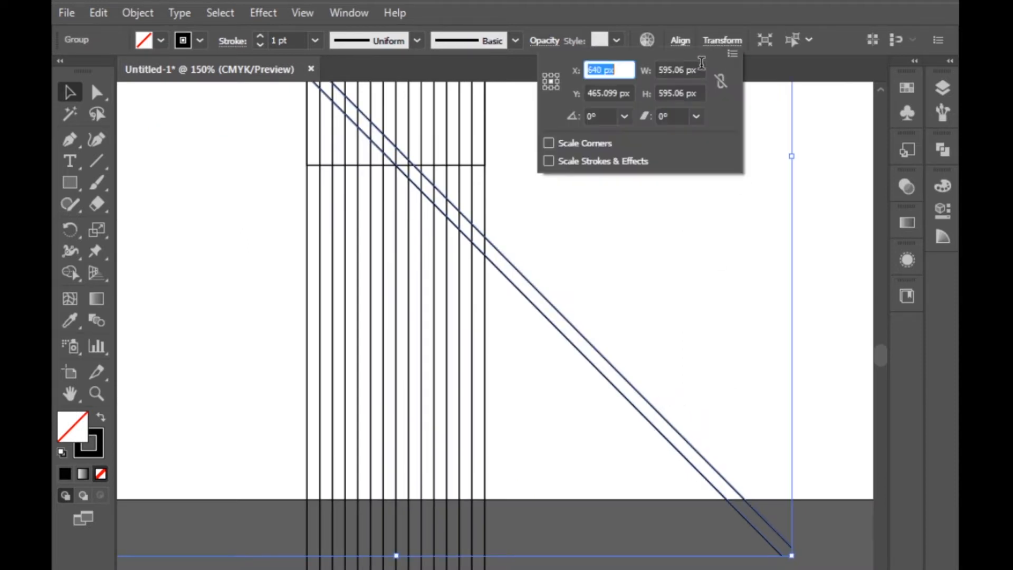
click(734, 55)
click(575, 59)
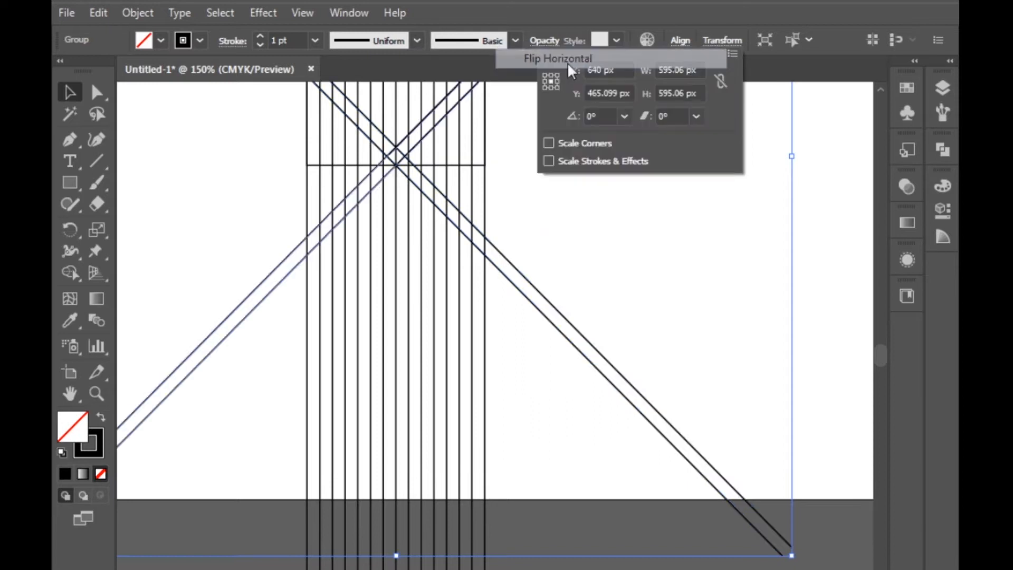
click(818, 201)
click(818, 201)
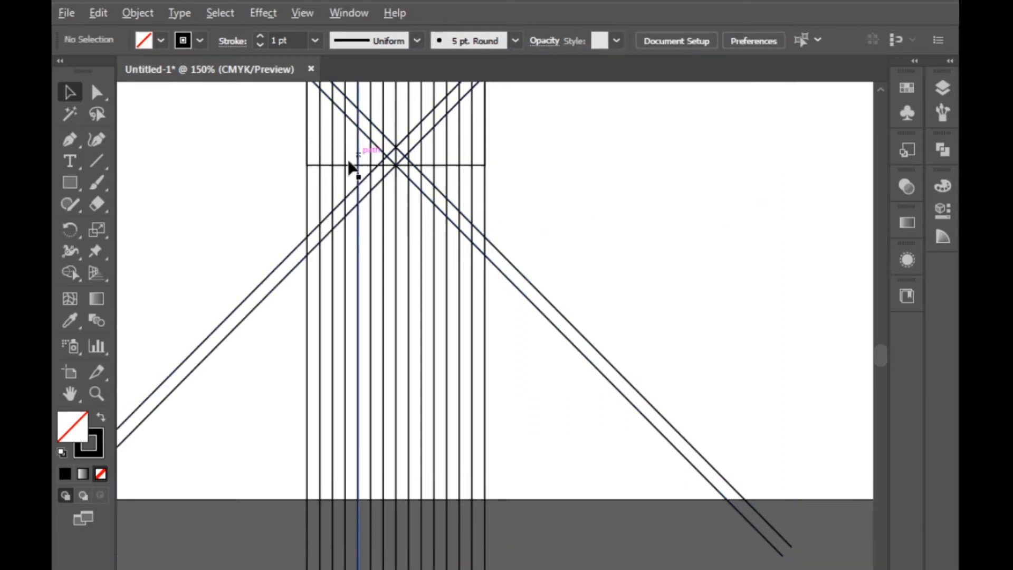
Select the whole grid, activate the Shape Builder tool and set a red fill with no stroke
scroll(372, 146, up, 6)
scroll(585, 289, up, 2)
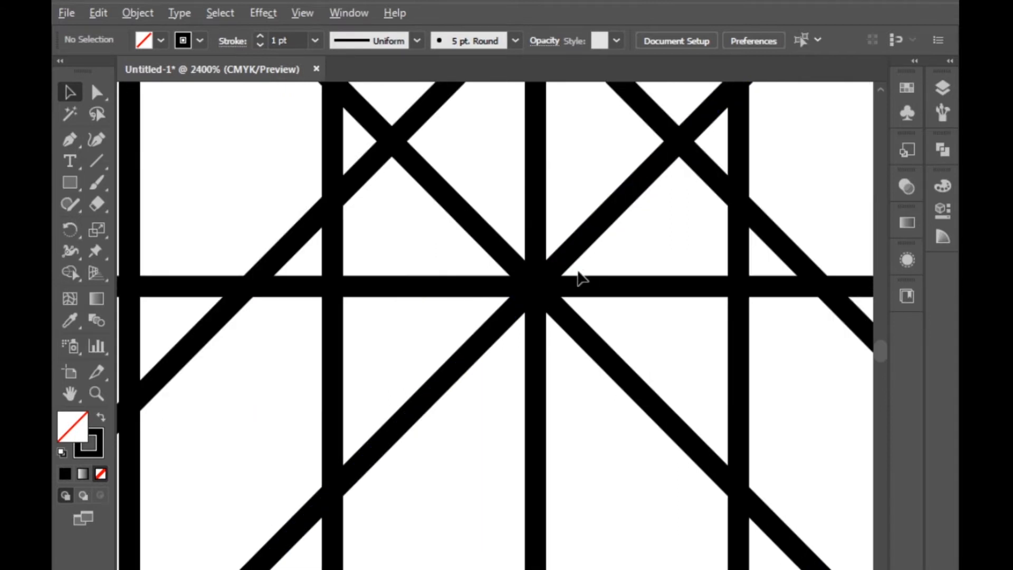
scroll(530, 298, down, 7)
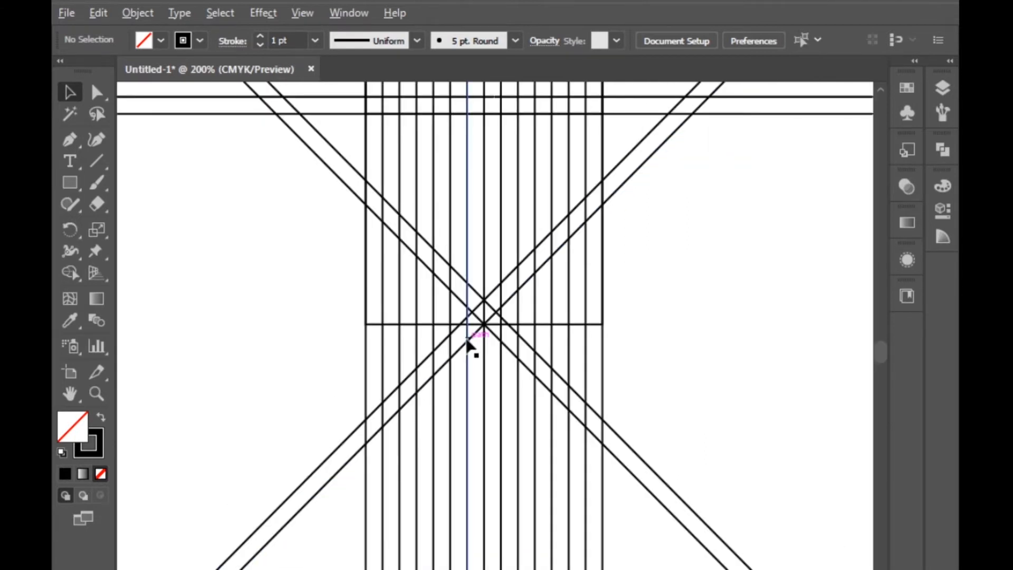
scroll(464, 377, down, 2)
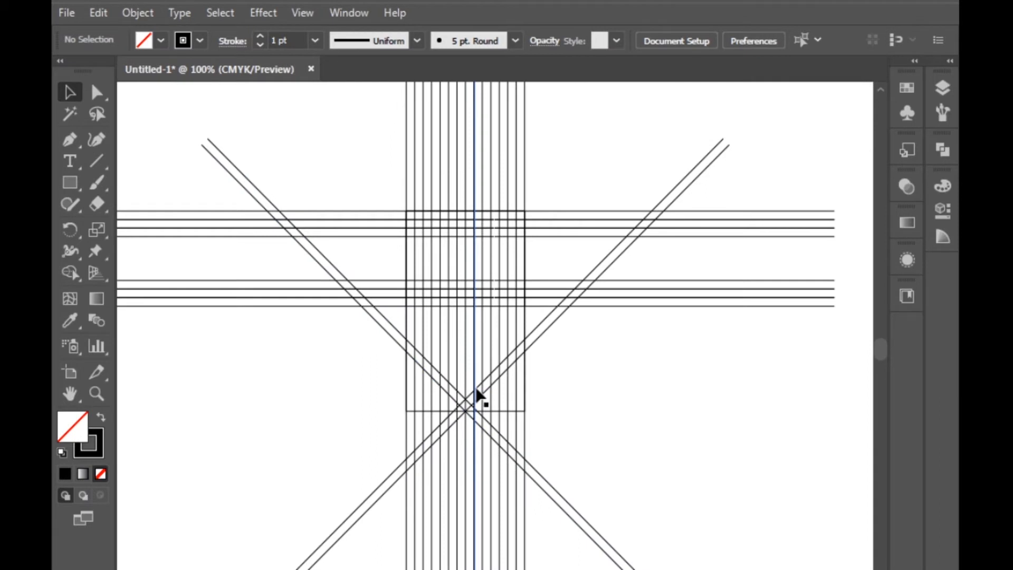
scroll(452, 380, down, 3)
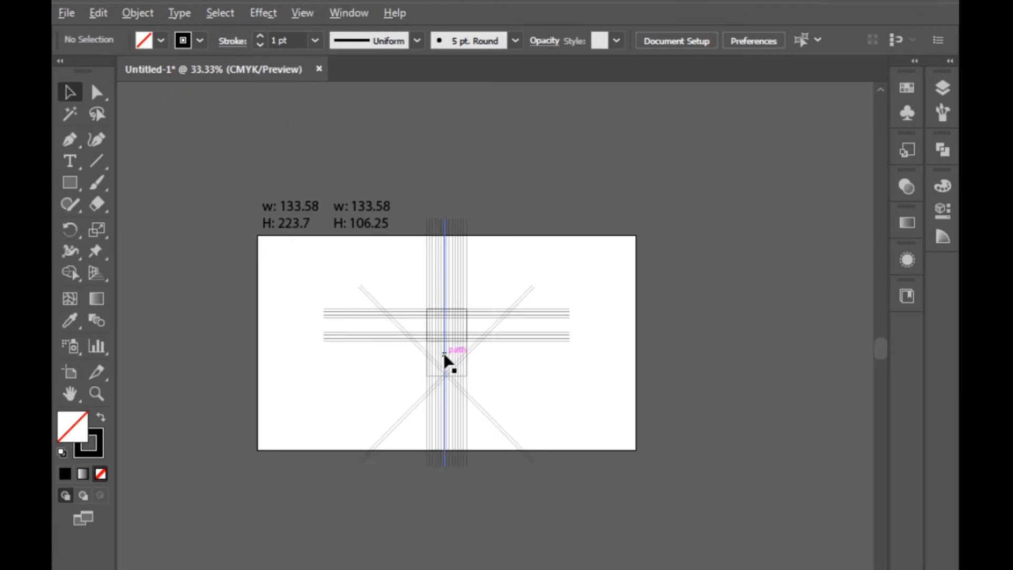
drag(396, 275, 537, 425)
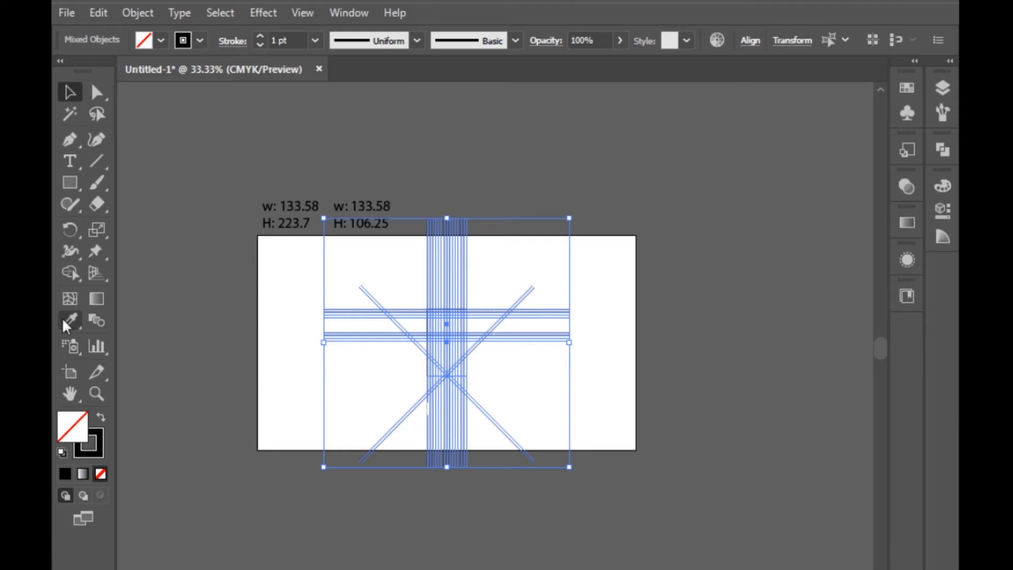
click(68, 272)
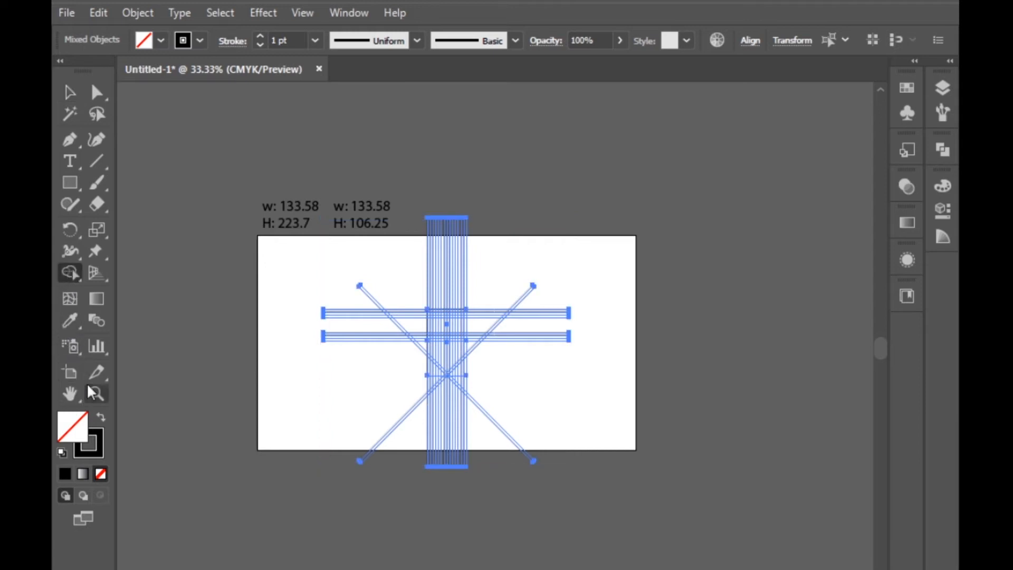
click(101, 416)
click(161, 40)
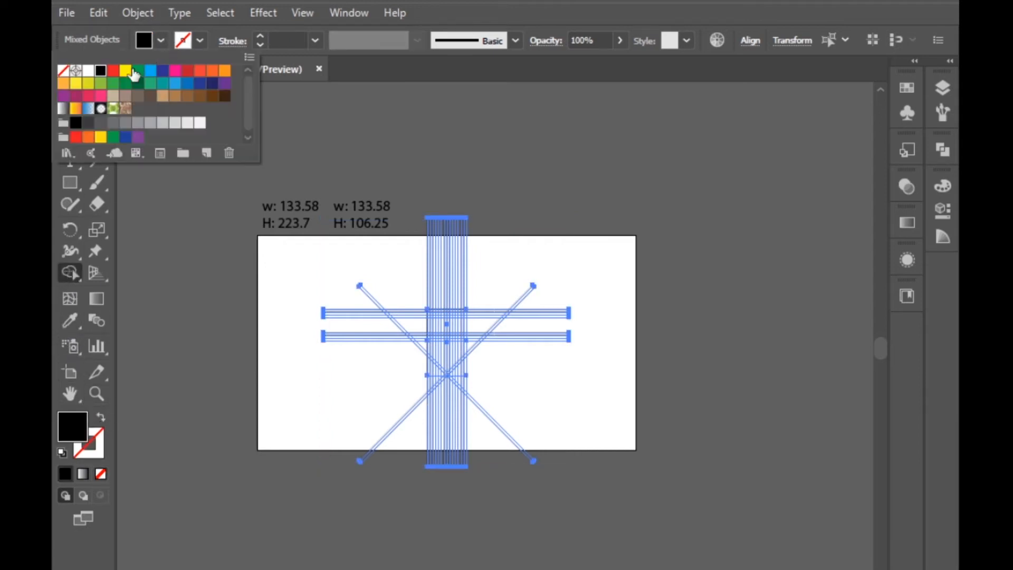
click(113, 70)
key(Escape)
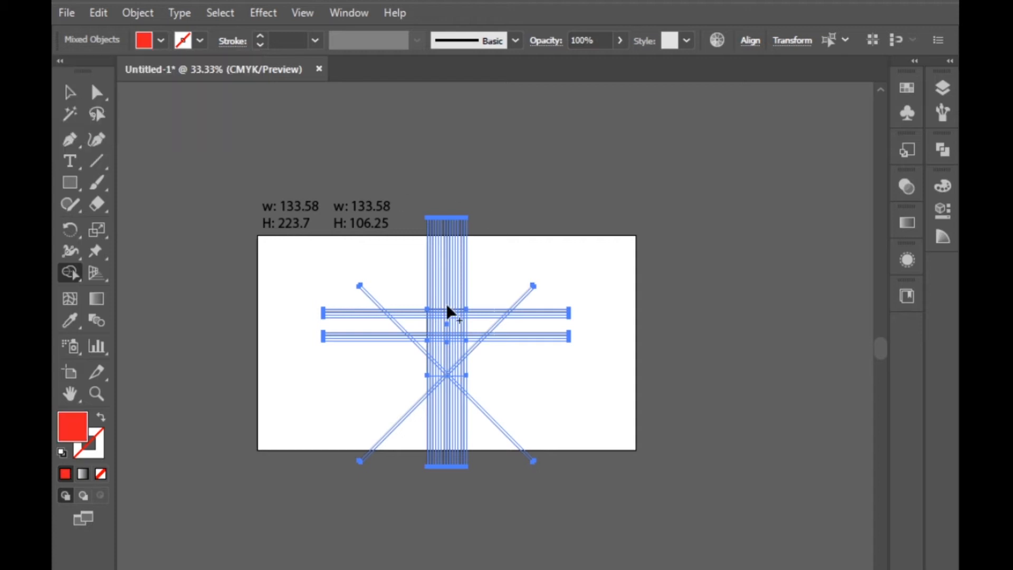
Merge the top row of grid cells between the outermost vertical lines into one red bar
scroll(434, 336, up, 6)
scroll(429, 296, up, 3)
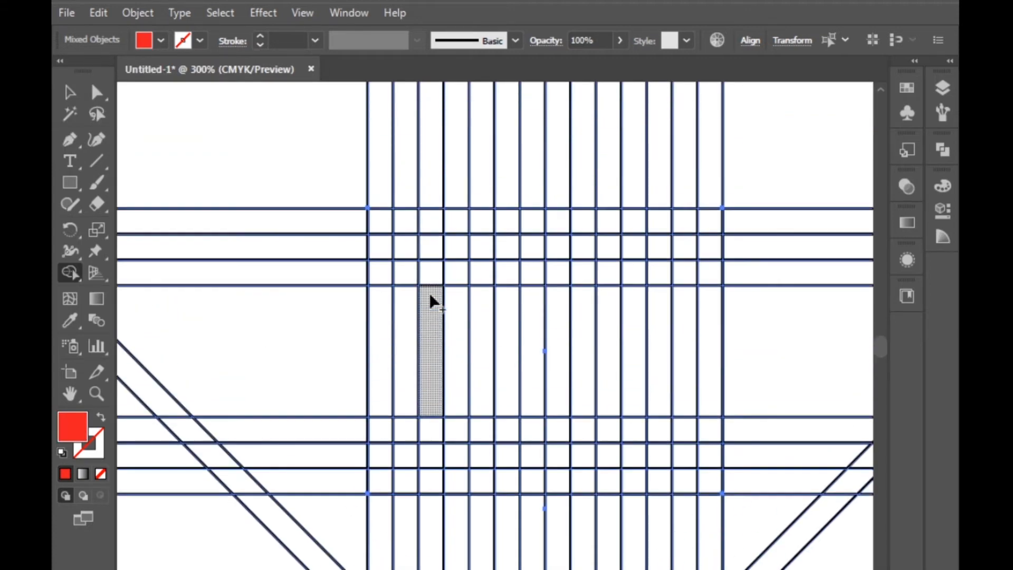
drag(377, 220, 705, 217)
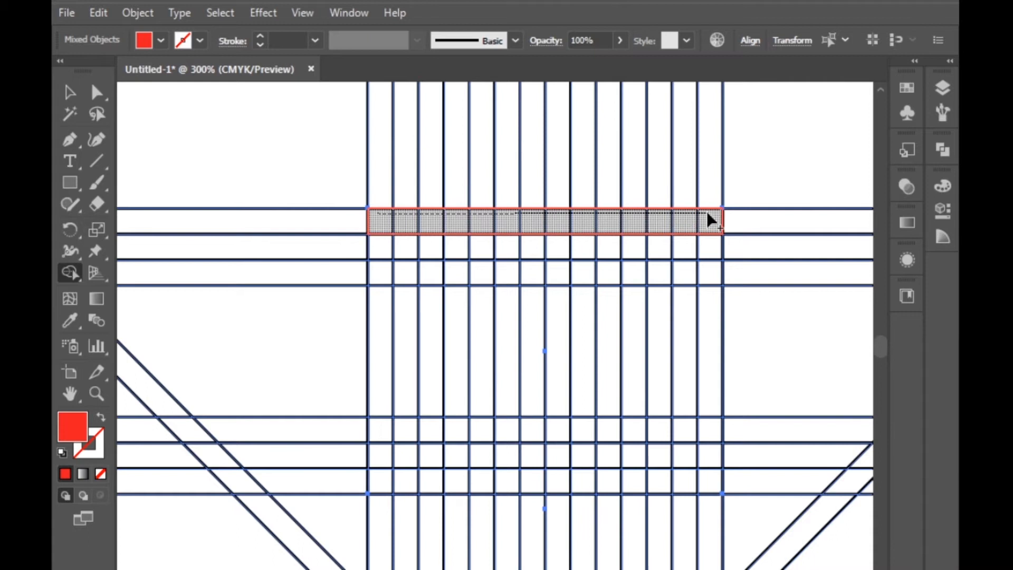
Merge cells in the five leftmost columns below the bar into a red arch, leaving its middle column and the row above open
scroll(685, 219, down, 1)
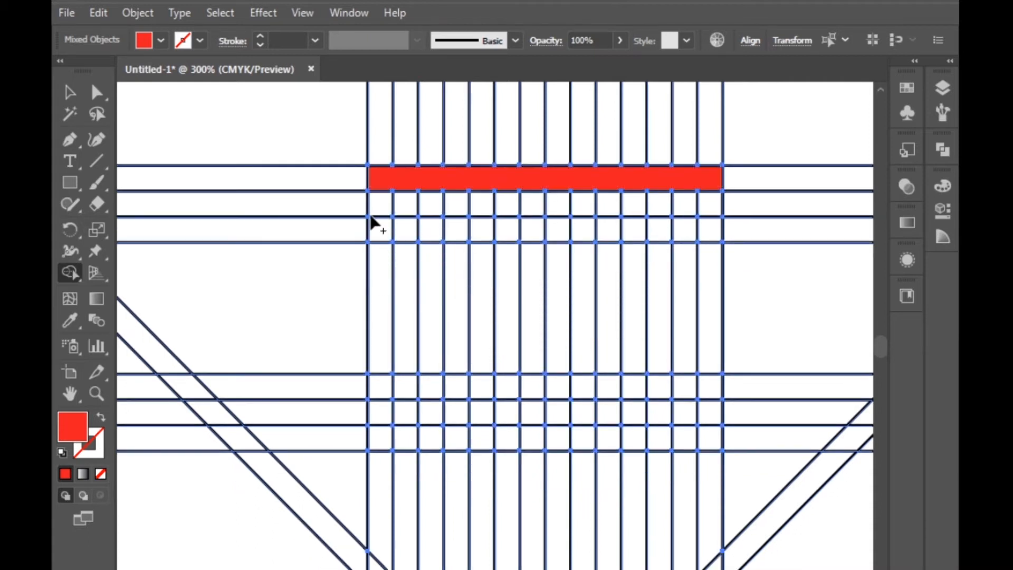
mouse_move(380, 231)
mouse_down()
mouse_move(401, 229)
mouse_move(383, 279)
mouse_up()
mouse_move(414, 226)
mouse_down()
mouse_move(475, 230)
mouse_move(463, 249)
mouse_move(470, 310)
mouse_up()
Extend the red arch through the middle rows and down to the outer diagonal, completing an angular S shape with a slanted base
scroll(448, 302, down, 3)
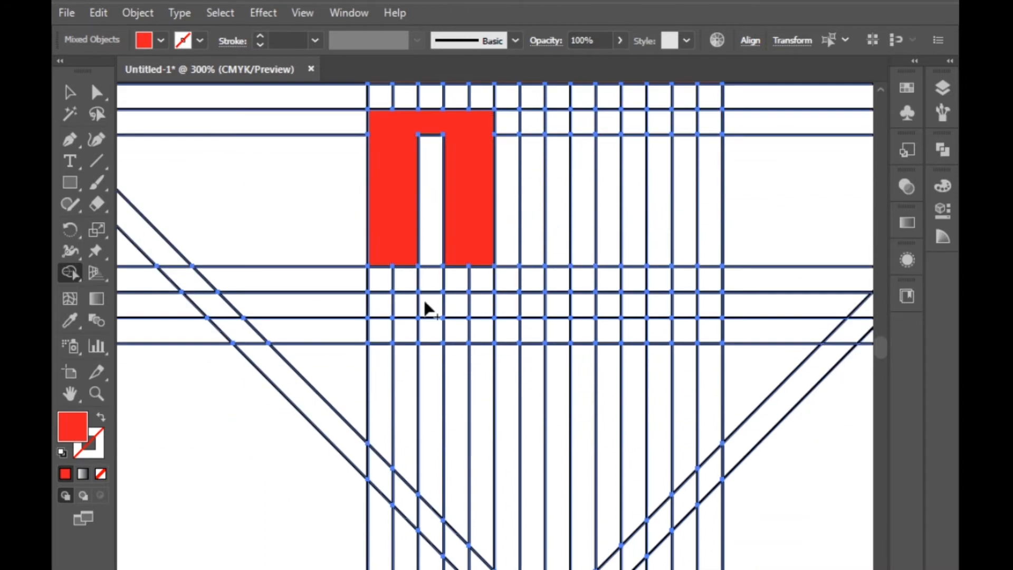
mouse_move(397, 250)
mouse_down()
mouse_move(386, 276)
mouse_move(402, 291)
mouse_move(389, 296)
mouse_move(466, 305)
mouse_move(426, 299)
mouse_up()
scroll(426, 300, down, 2)
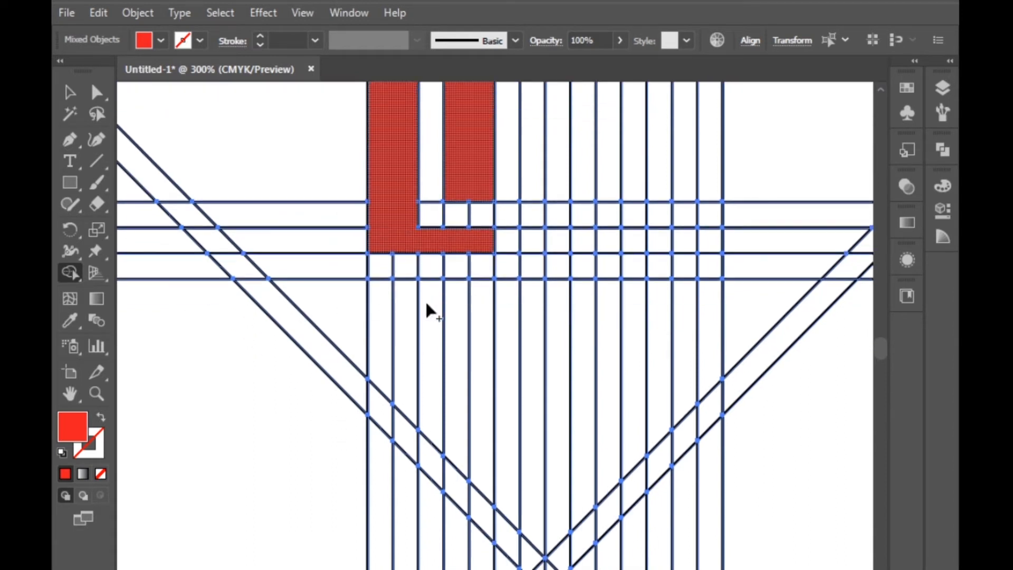
mouse_move(463, 279)
mouse_down()
mouse_move(472, 301)
mouse_move(468, 475)
mouse_move(435, 467)
mouse_move(403, 441)
mouse_move(389, 384)
mouse_move(403, 326)
mouse_up()
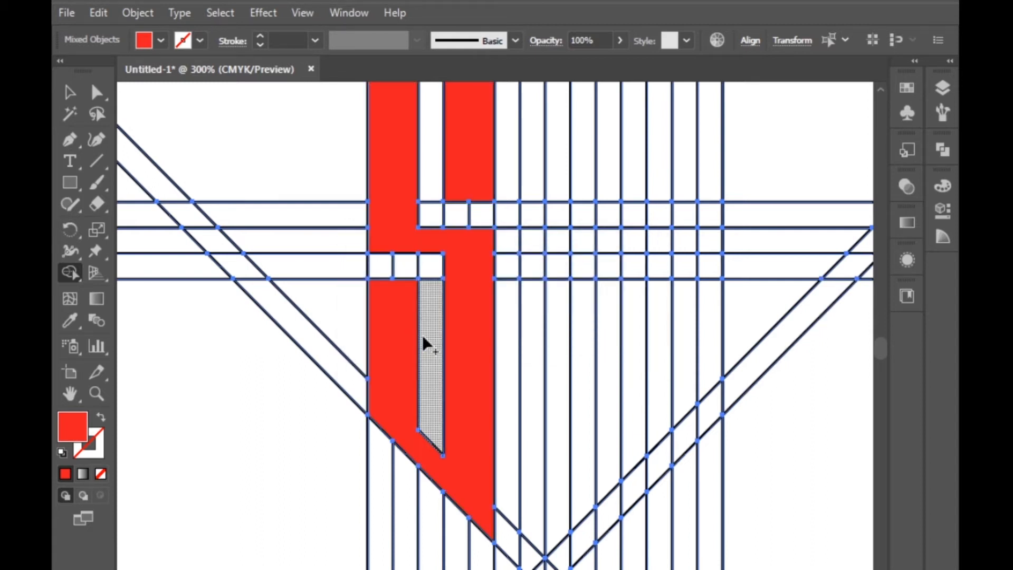
Merge the two central columns from the red bar down to the crossing diagonals, forming the T's stem with a pointed tip
alt+scroll(315, 360, down, 1)
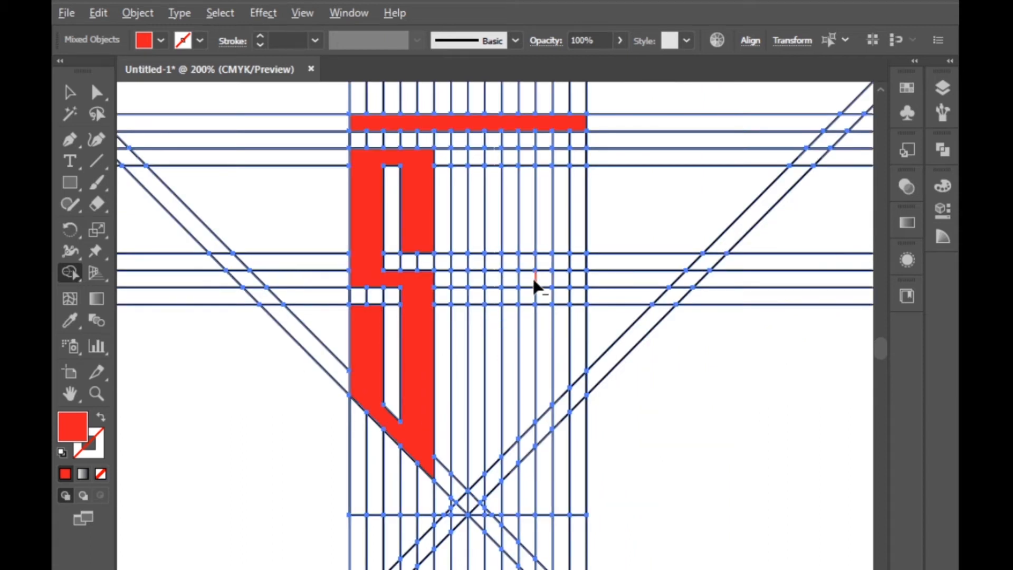
scroll(525, 285, up, 1)
alt+scroll(468, 190, up, 1)
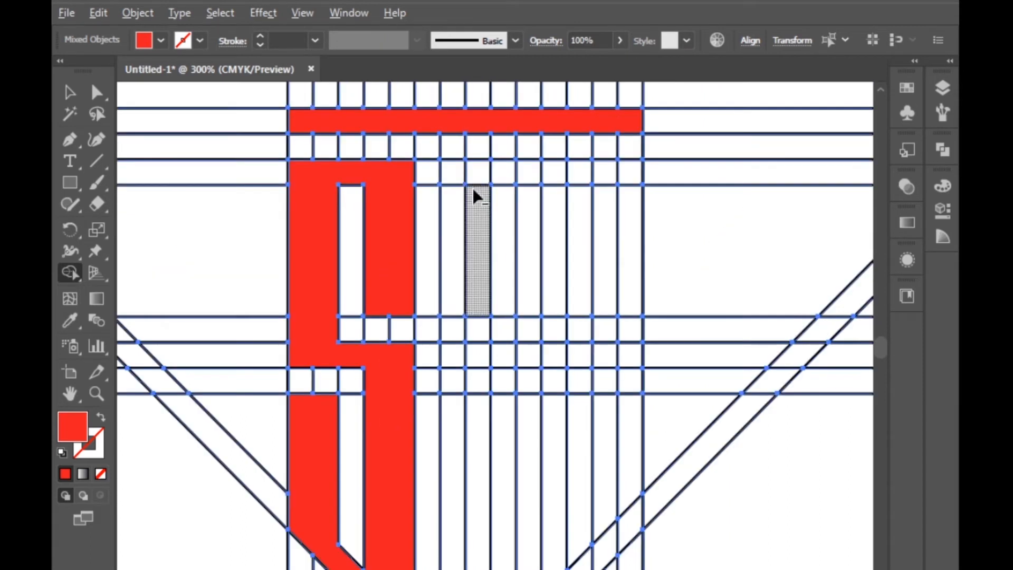
mouse_move(445, 139)
mouse_down()
mouse_move(471, 151)
mouse_move(462, 167)
mouse_move(470, 212)
mouse_up()
mouse_move(470, 306)
mouse_down()
mouse_move(461, 414)
mouse_move(474, 470)
mouse_move(470, 423)
mouse_up()
scroll(470, 422, down, 5)
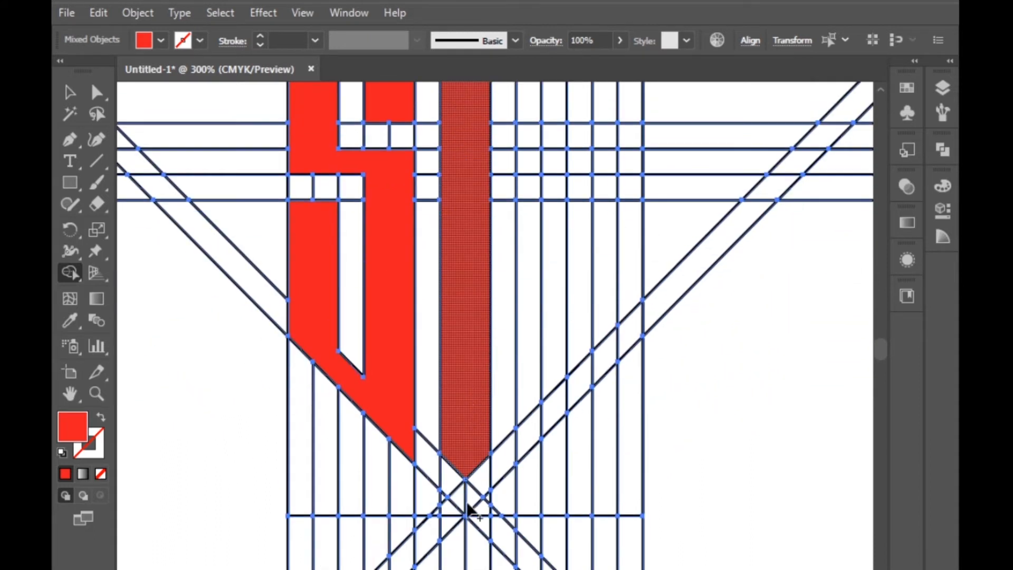
mouse_move(457, 469)
mouse_down()
mouse_move(454, 488)
mouse_move(468, 481)
mouse_up()
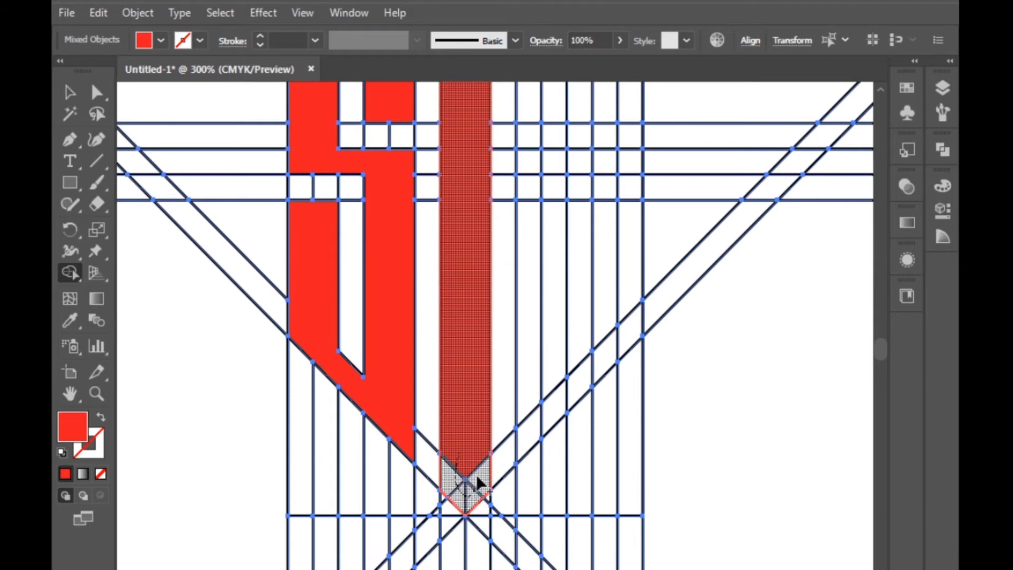
scroll(533, 461, down, 1)
scroll(493, 459, up, 3)
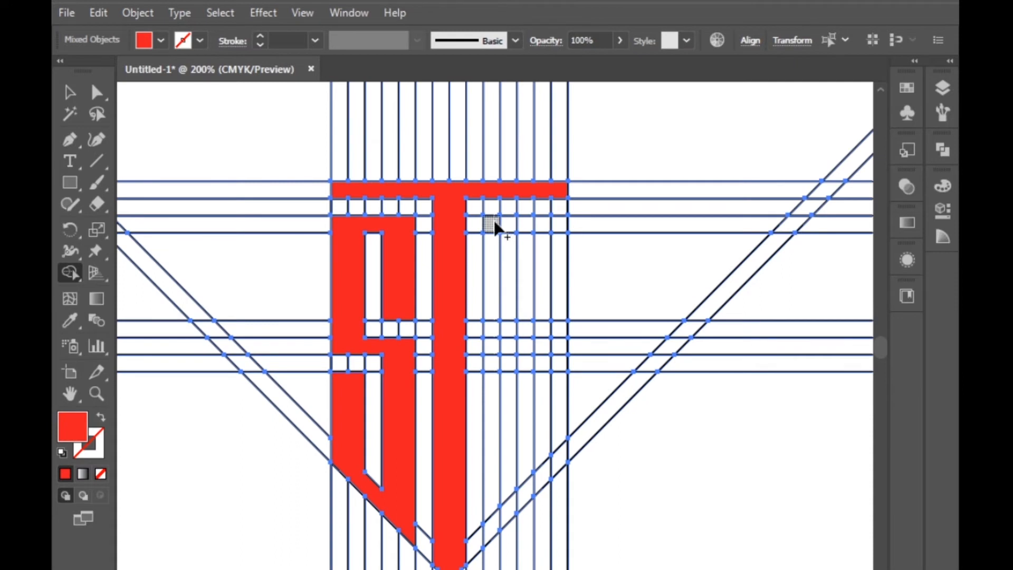
Merge cells in the five rightmost columns below the bar into a red arch for the A, leaving its middle column open
drag(495, 226, 564, 226)
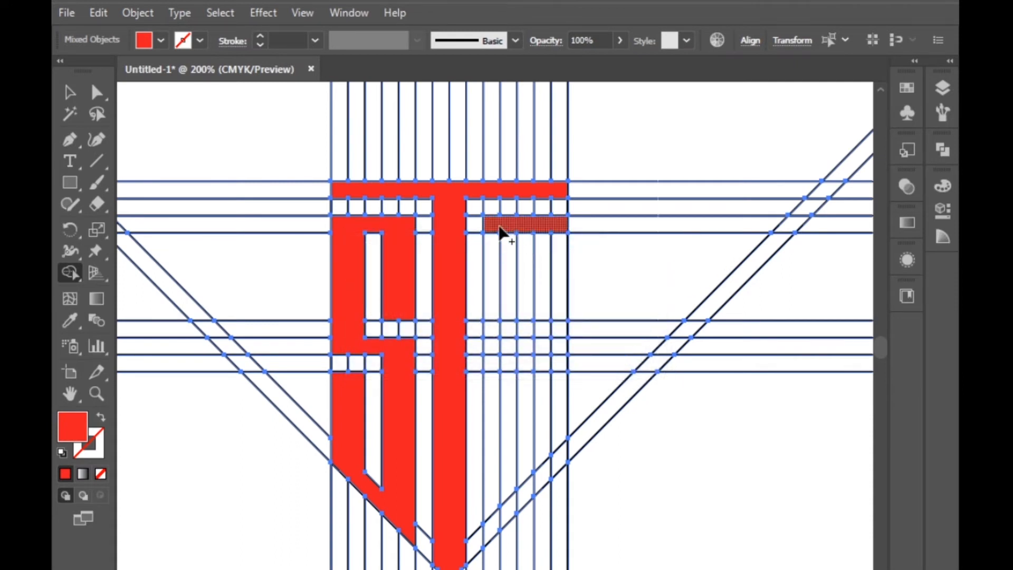
drag(497, 231, 505, 256)
mouse_move(539, 227)
mouse_down()
mouse_move(549, 271)
mouse_move(558, 259)
mouse_up()
Extend both legs of the A down to the outer diagonal and join them with a one-row crossbar
scroll(548, 285, down, 3)
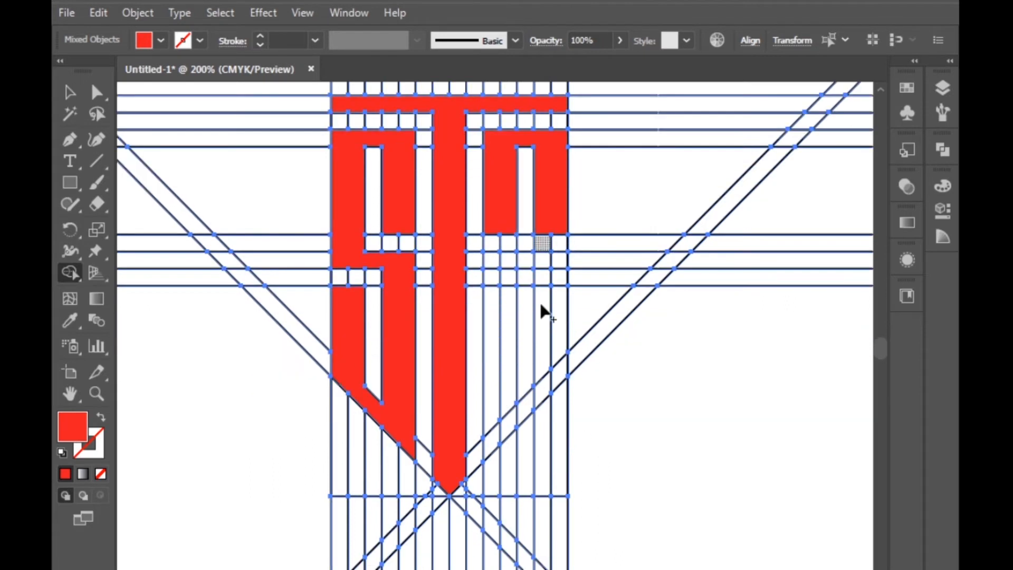
mouse_move(505, 232)
mouse_down()
mouse_move(507, 289)
mouse_move(496, 305)
mouse_up()
drag(496, 442, 540, 381)
mouse_move(521, 262)
mouse_down()
mouse_move(547, 267)
mouse_move(546, 228)
mouse_move(558, 239)
mouse_move(553, 300)
mouse_move(553, 271)
mouse_up()
scroll(555, 390, up, 1)
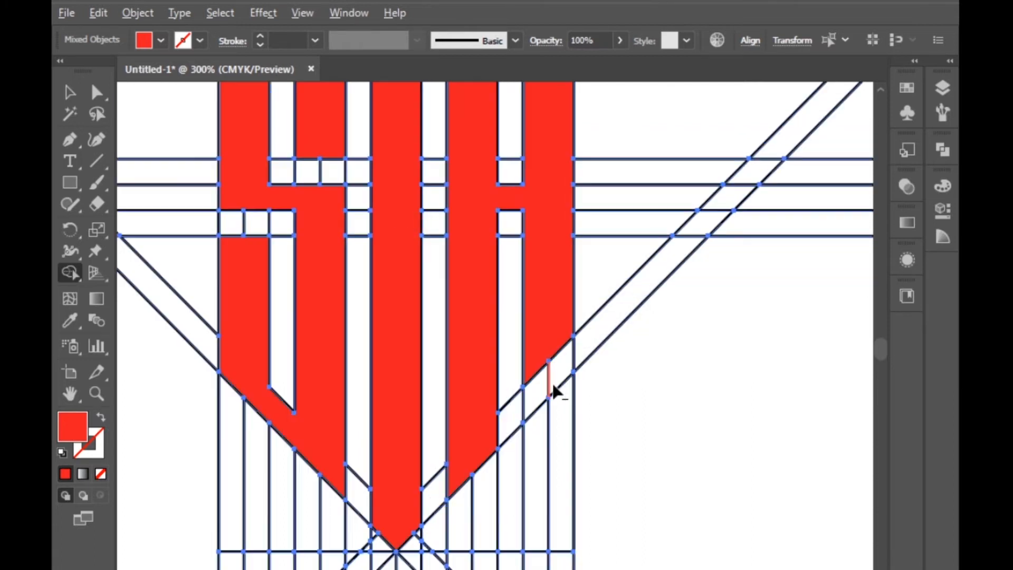
mouse_move(553, 343)
mouse_down()
mouse_move(540, 372)
mouse_move(561, 357)
mouse_move(574, 369)
mouse_up()
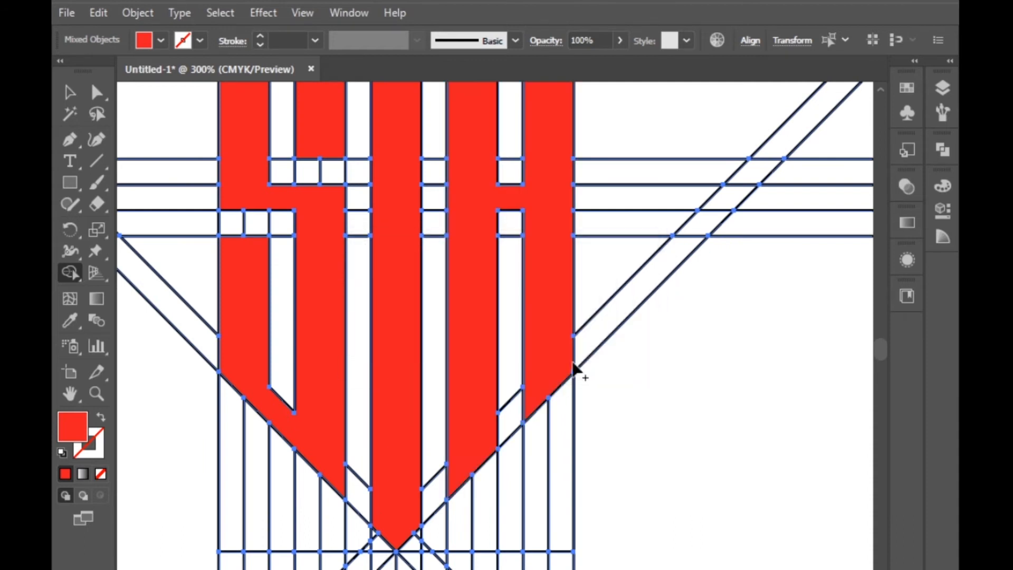
scroll(462, 404, down, 1)
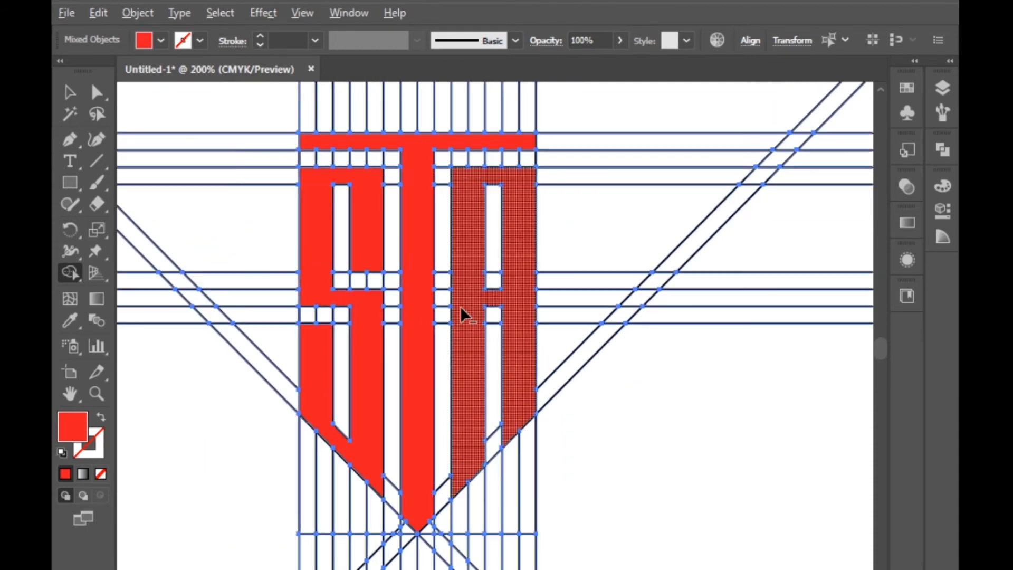
Ungroup the red letter shapes from the diagonal guide lines
click(72, 98)
click(595, 387)
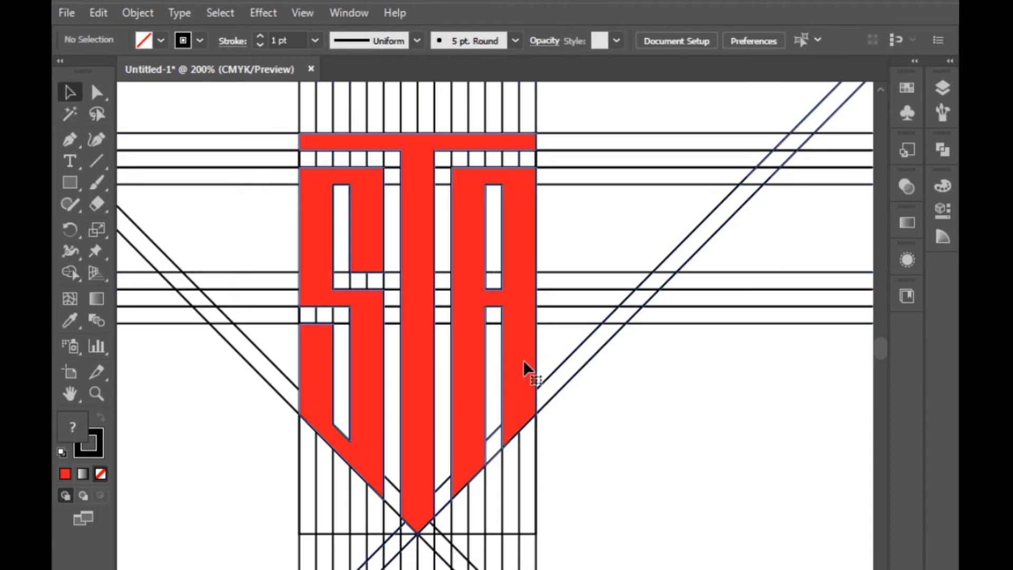
click(523, 359)
scroll(414, 390, down, 3)
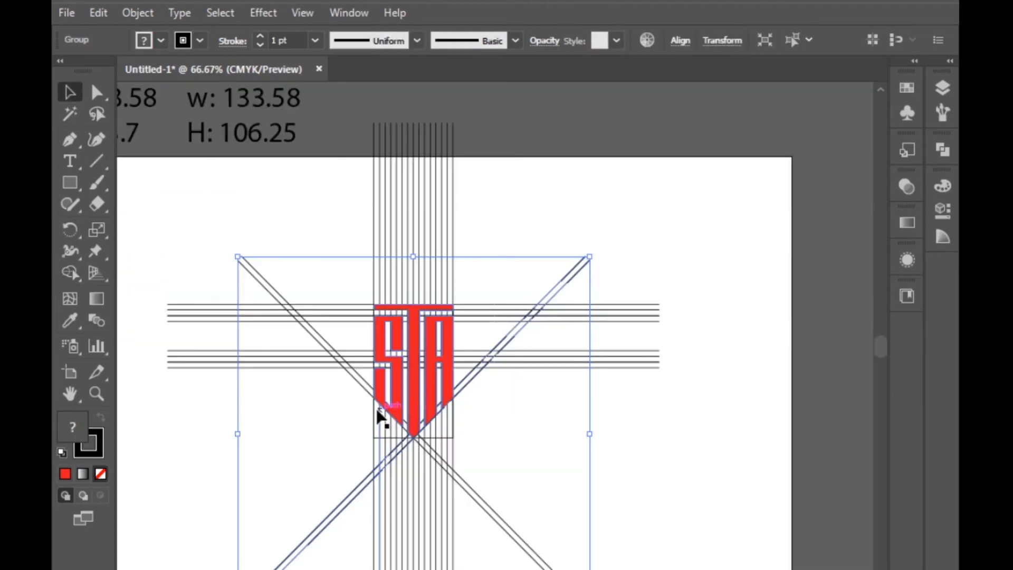
key(a)
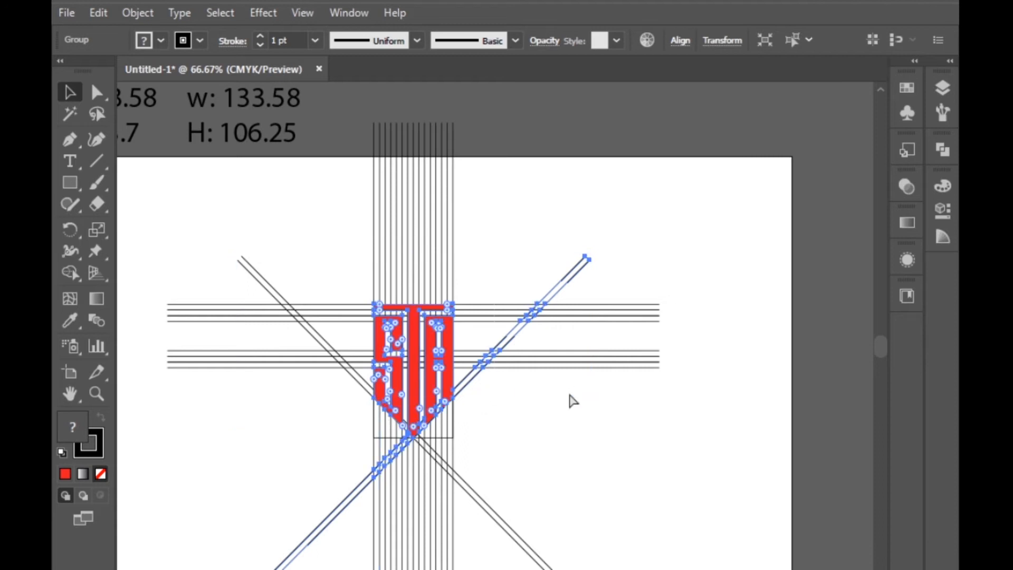
key(ctrl+shift+g)
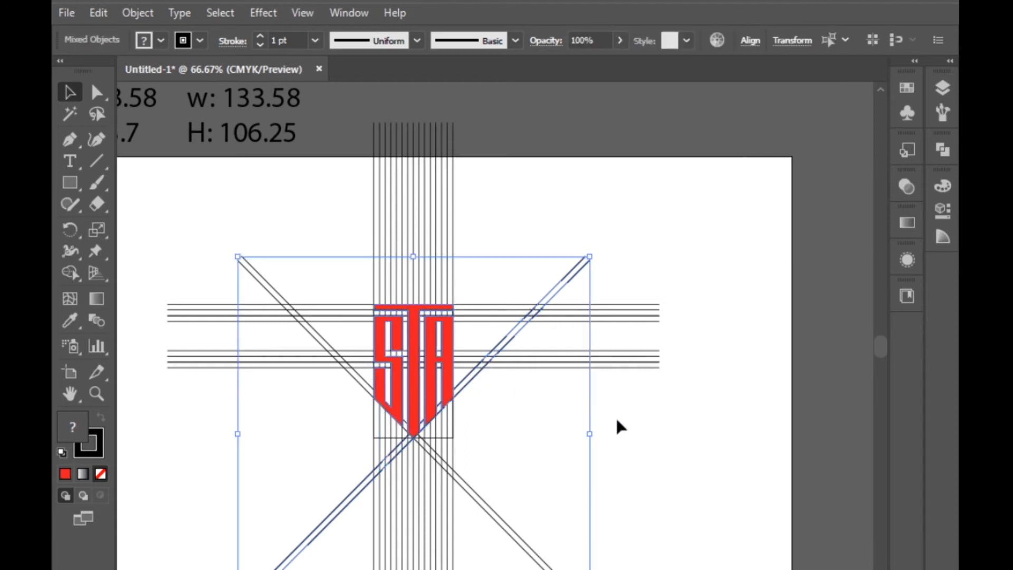
click(615, 419)
Select the red S, T and A shapes together and move them off the grid onto the empty canvas beside the artboard
click(450, 372)
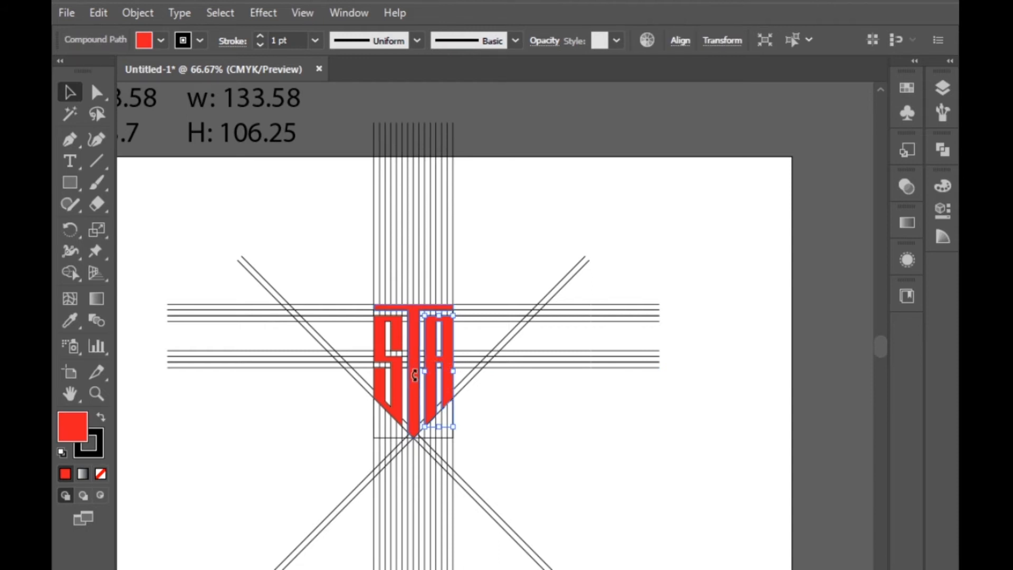
scroll(415, 375, up, 2)
click(567, 416)
click(496, 384)
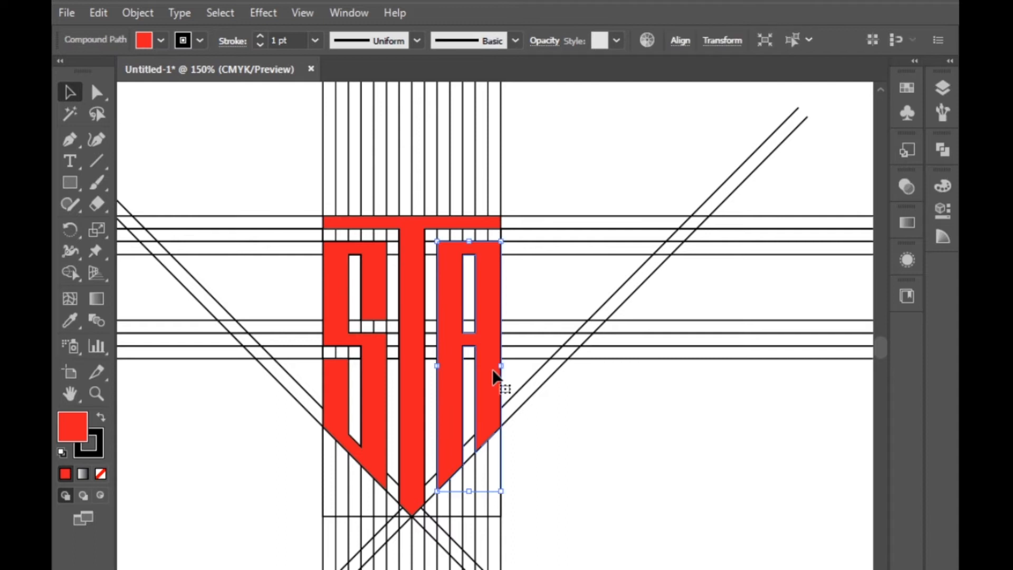
shift+click(418, 380)
shift+click(377, 391)
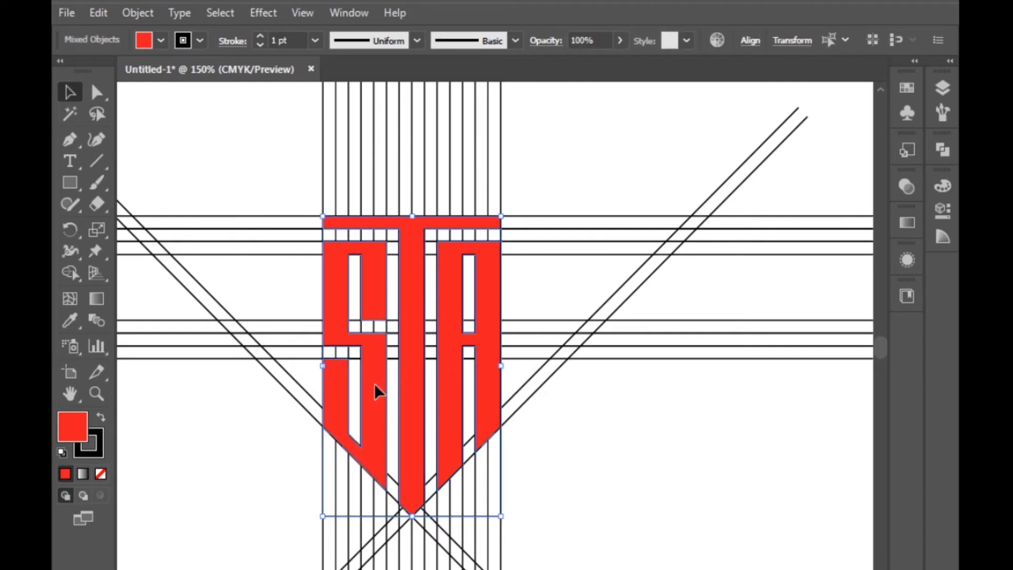
scroll(257, 393, down, 3)
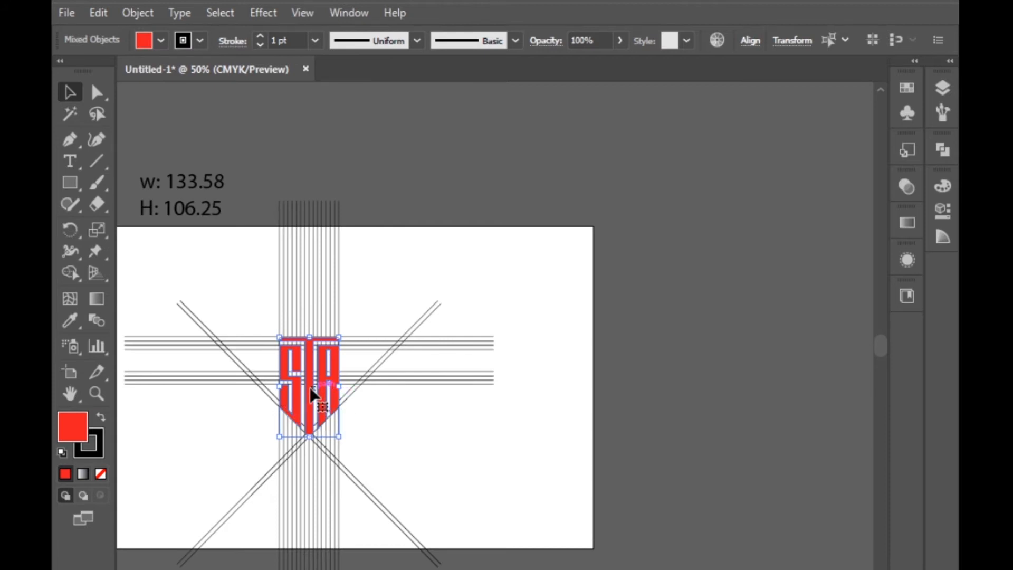
drag(313, 395, 671, 396)
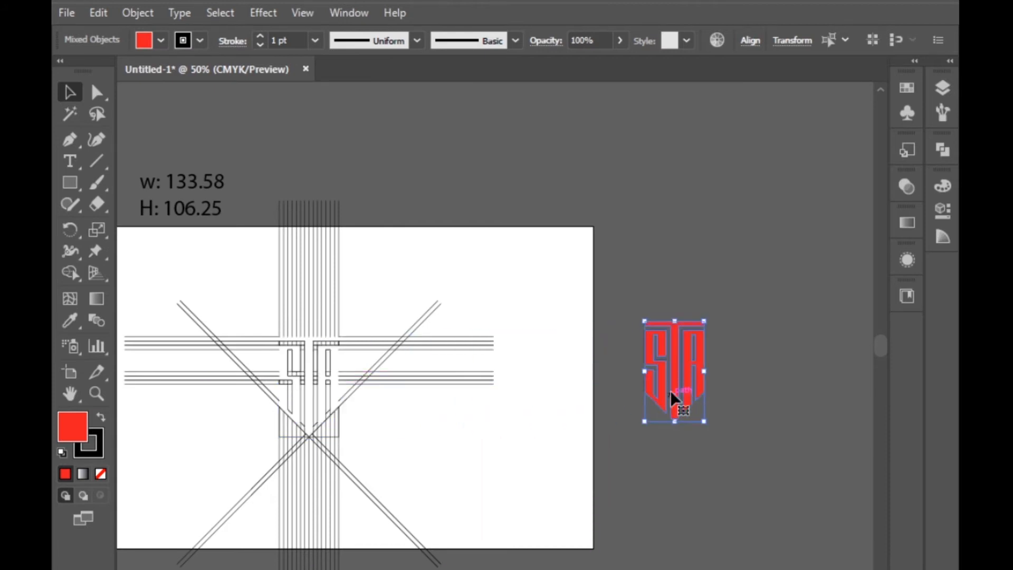
click(702, 462)
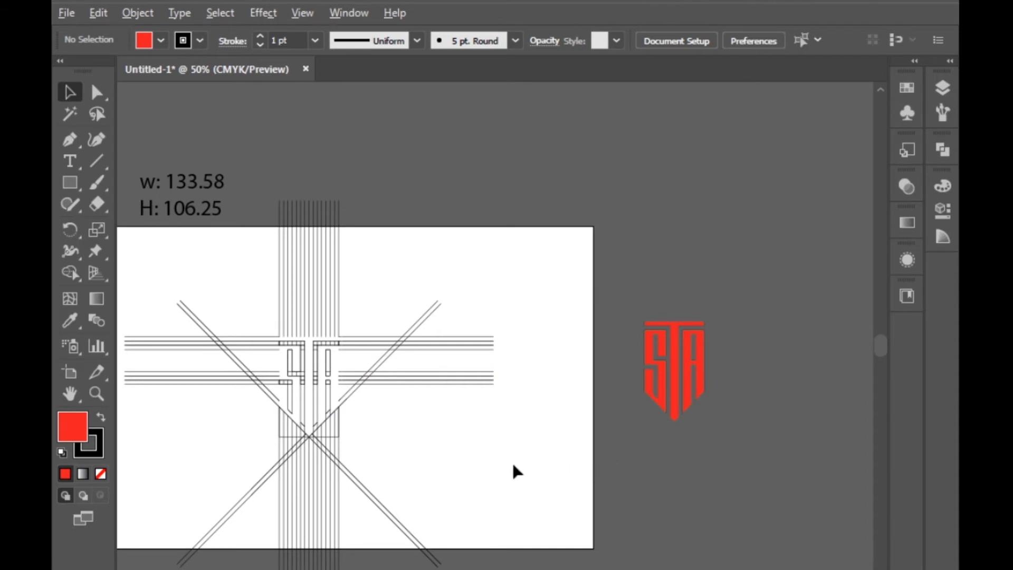
Delete all the leftover grid and diagonal lines on the artboard
scroll(511, 461, down, 1)
drag(245, 333, 505, 515)
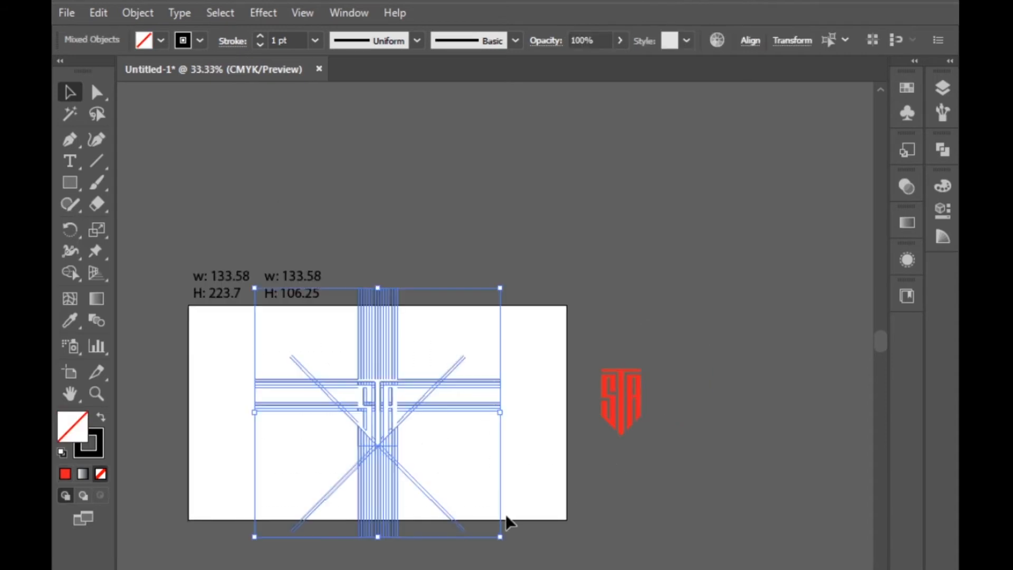
key(Delete)
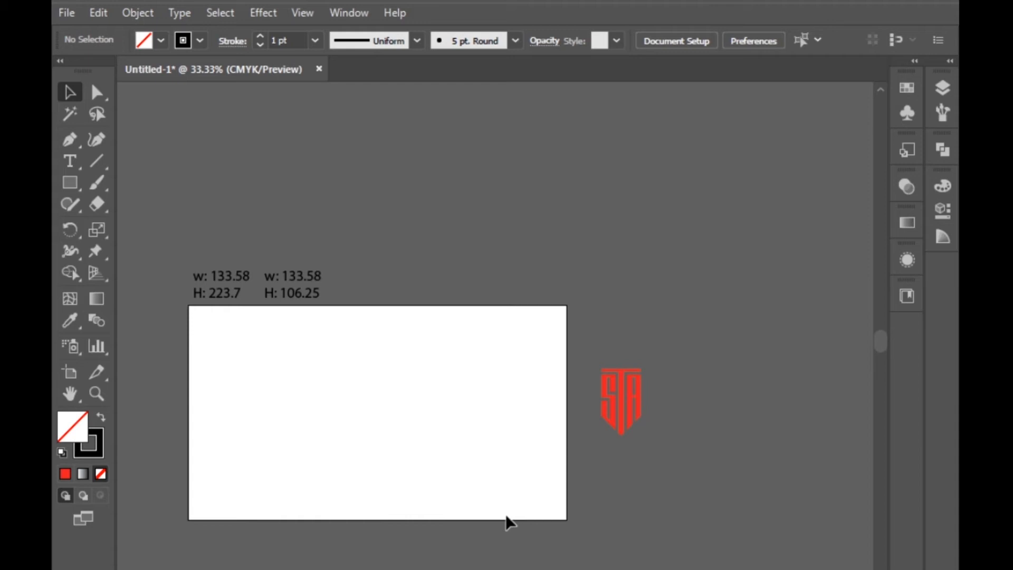
Move the STA letters back onto the artboard and set their stroke to none
scroll(642, 414, up, 2)
drag(529, 275, 678, 454)
scroll(686, 454, down, 1)
drag(625, 413, 314, 438)
click(201, 40)
click(62, 70)
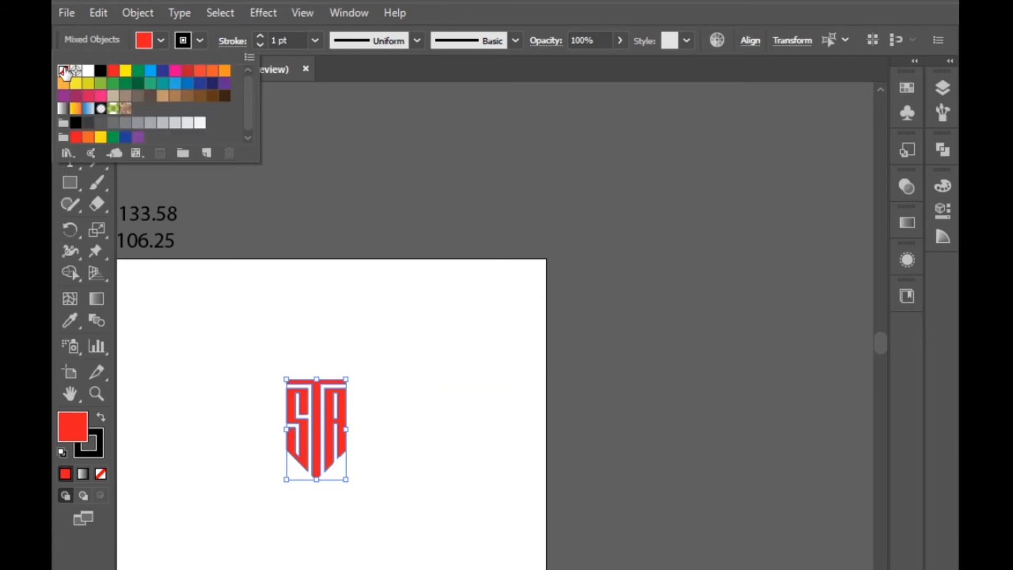
click(451, 292)
Group the three letters and center the group horizontally and vertically on the artboard
drag(261, 351, 382, 493)
key(a)
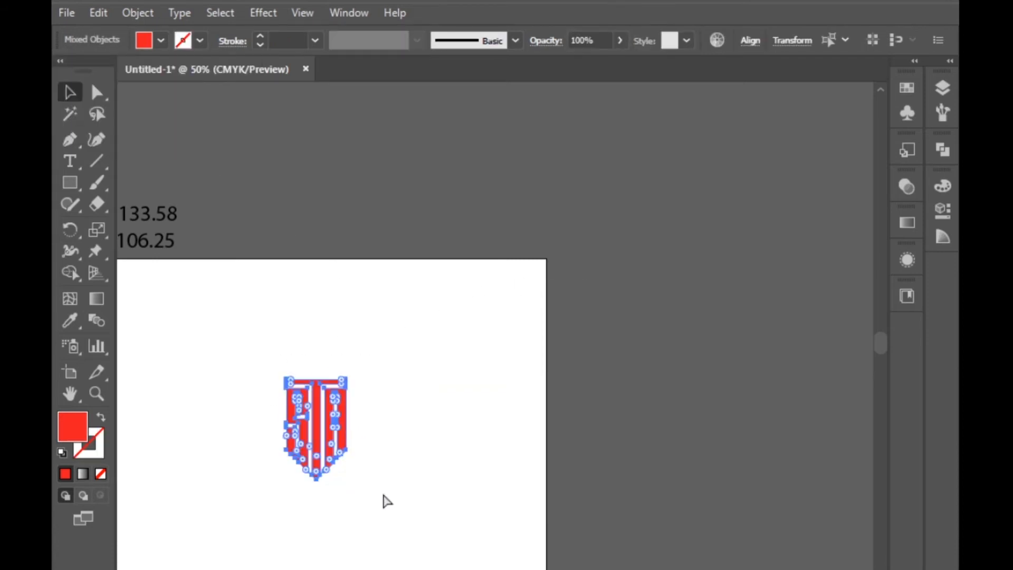
key(ctrl+g)
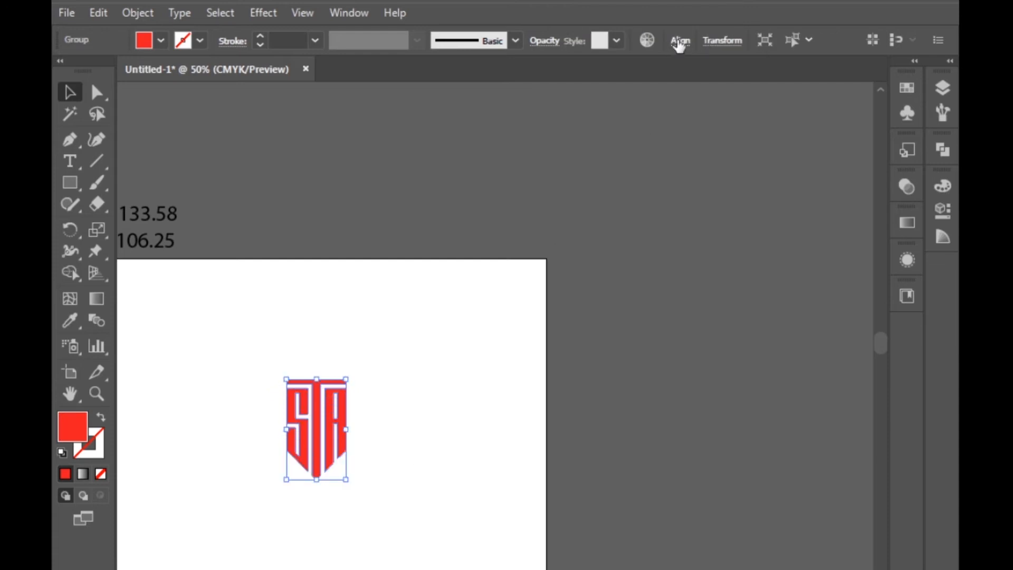
click(679, 41)
click(527, 86)
click(637, 94)
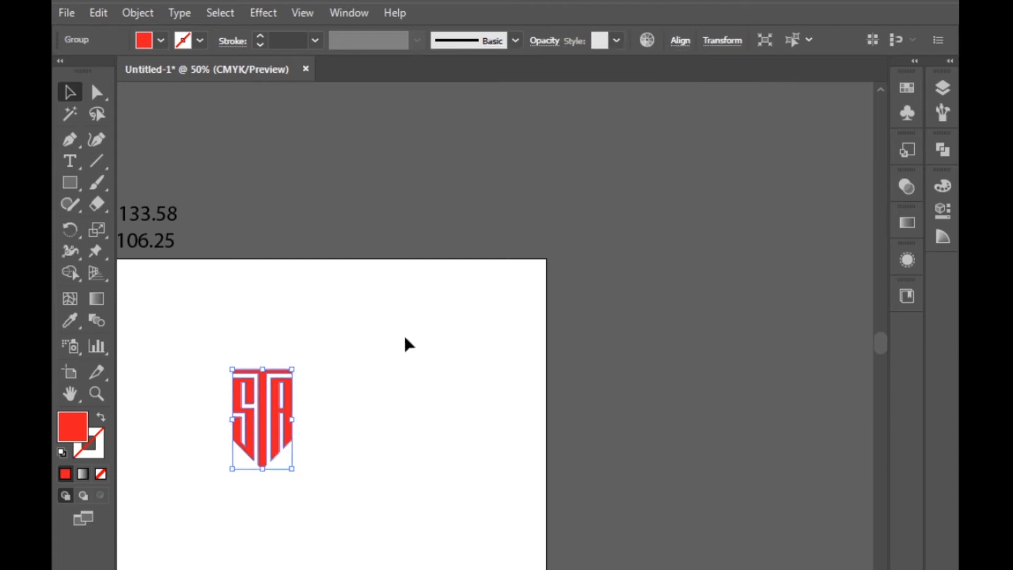
click(238, 448)
scroll(236, 448, up, 4)
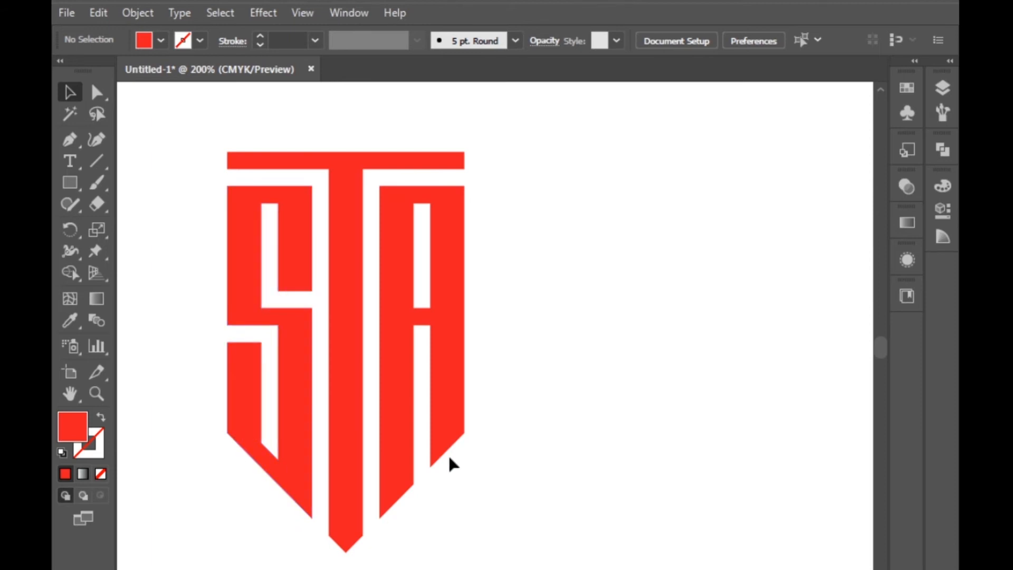
scroll(448, 453, down, 2)
drag(515, 475, 268, 243)
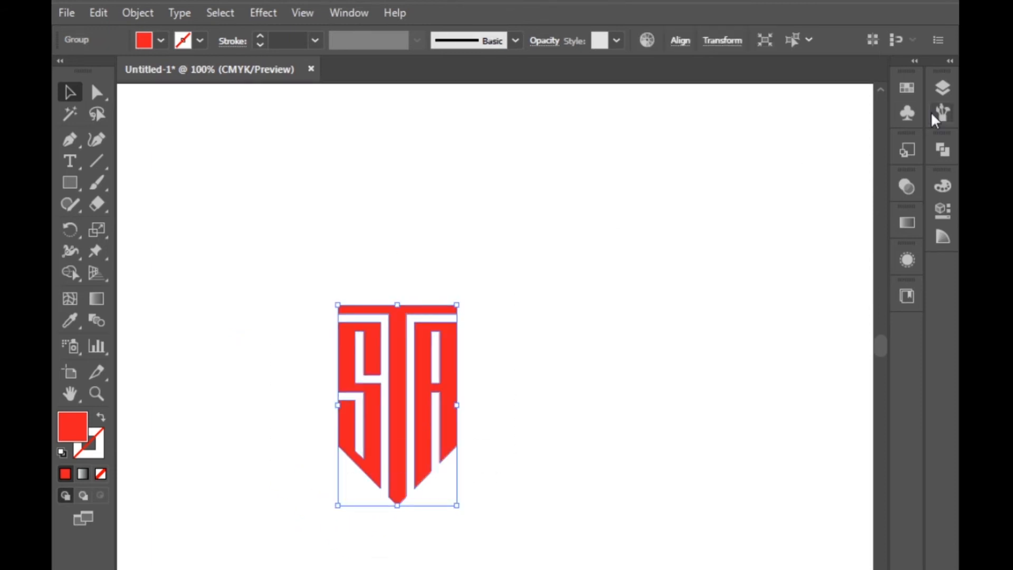
click(547, 320)
Round the lower outer corners of the S and A and the S's lower inner corner to a radius of about 33 px
click(96, 93)
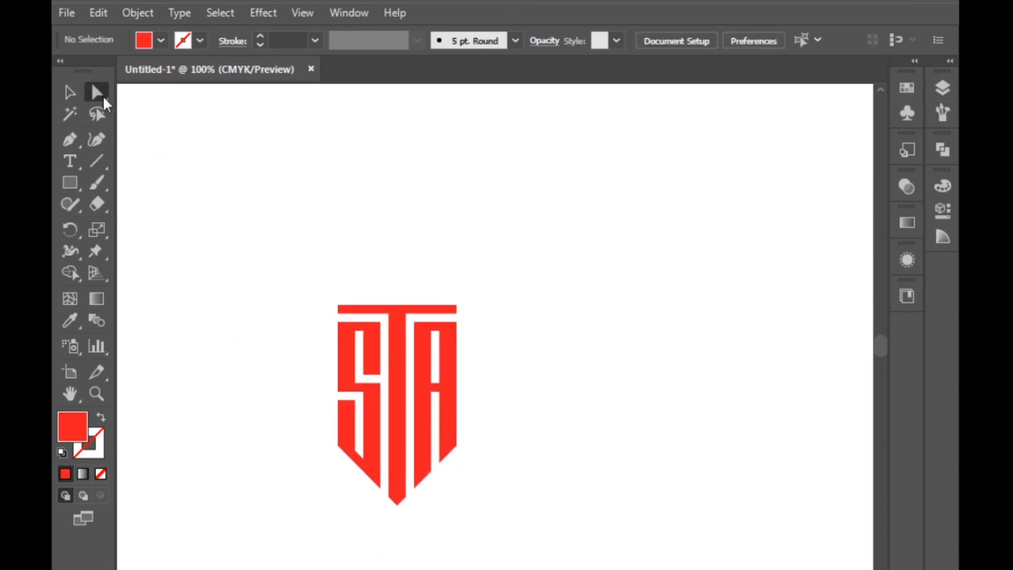
scroll(413, 517, up, 2)
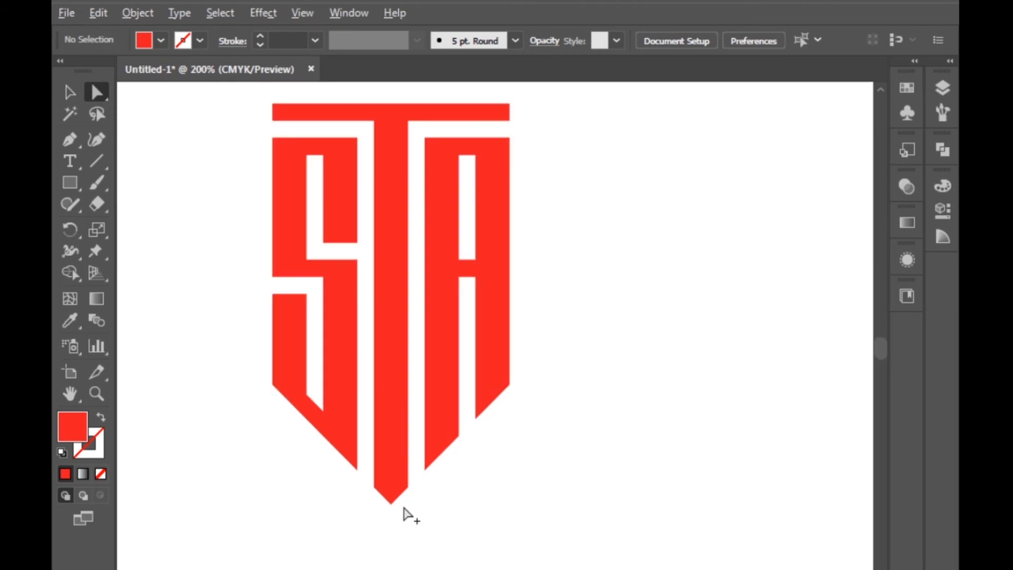
click(272, 385)
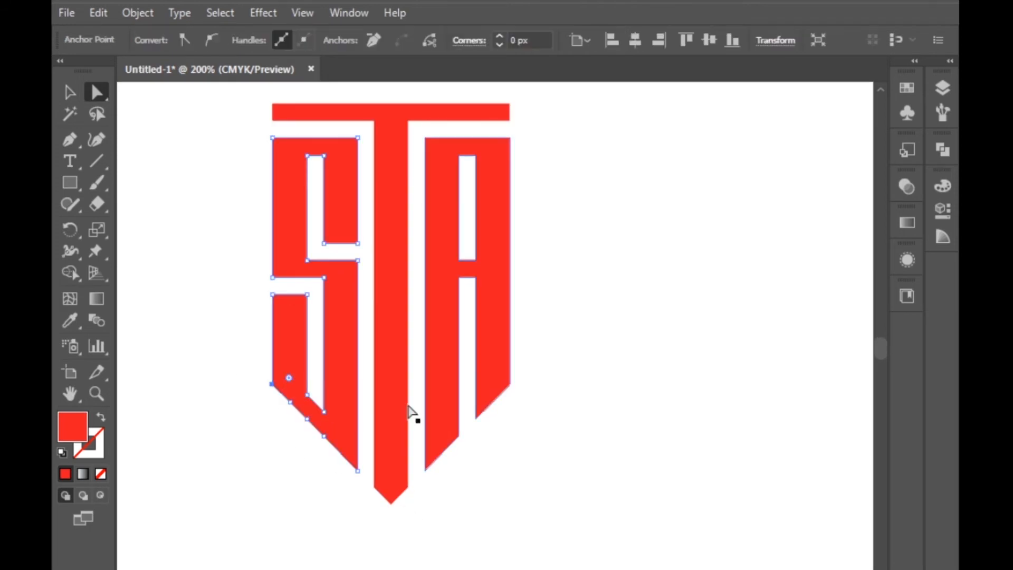
shift+click(509, 384)
shift+click(307, 394)
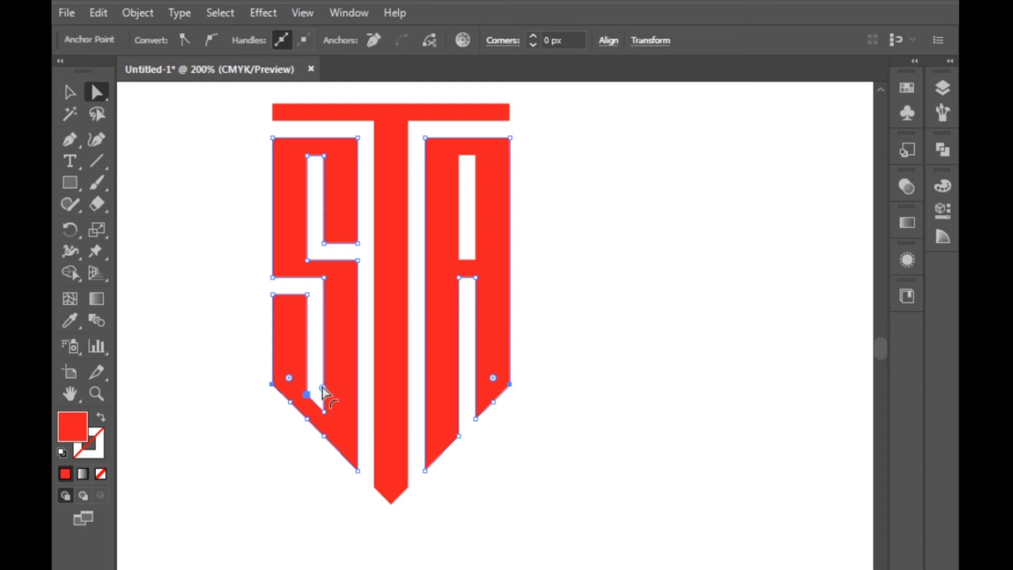
drag(323, 388, 461, 245)
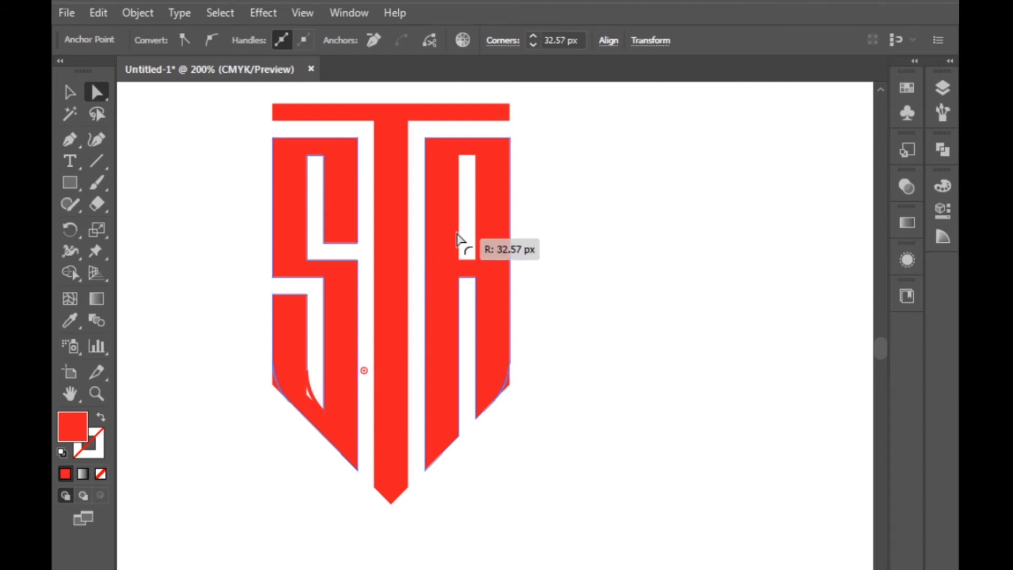
click(586, 317)
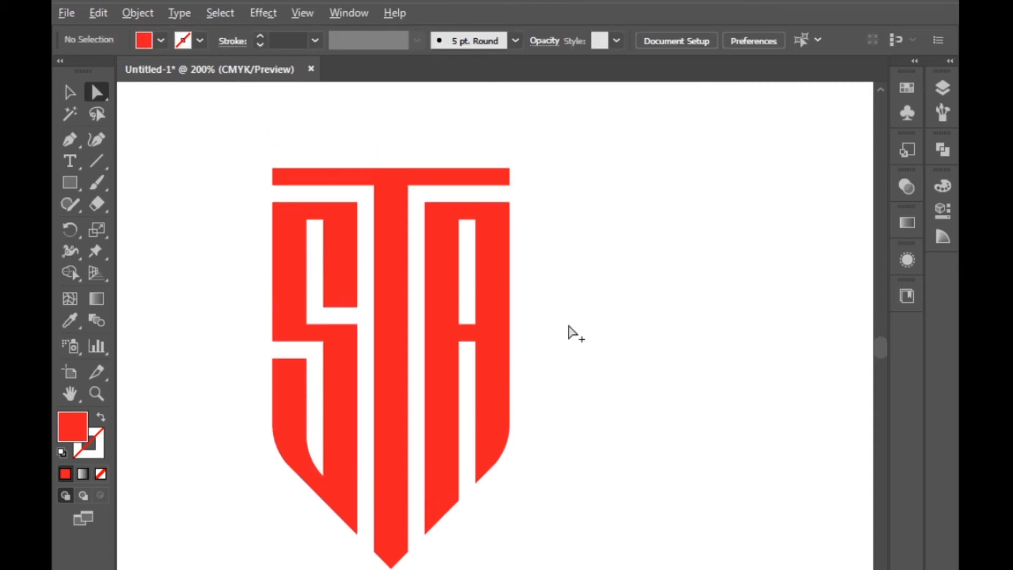
Round the upper corners of the S and A that face the T, together with the matching upper corners of their inner openings
scroll(554, 337, down, 2)
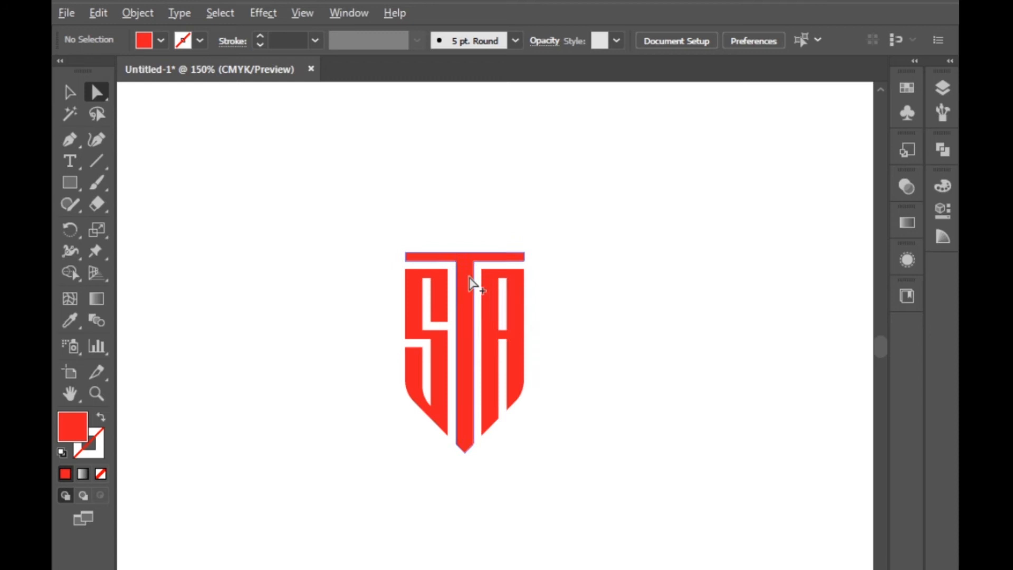
scroll(470, 279, up, 1)
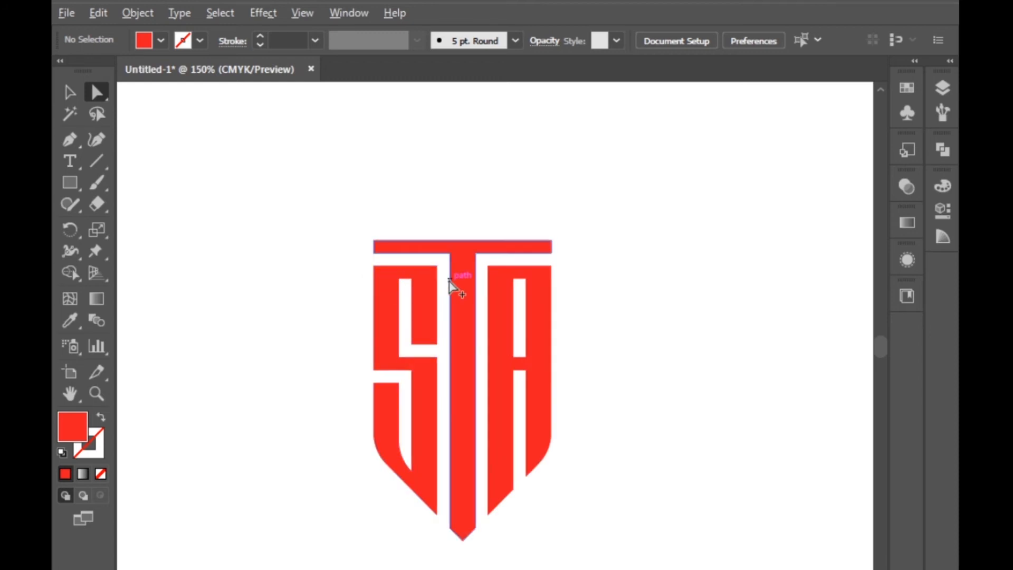
click(411, 280)
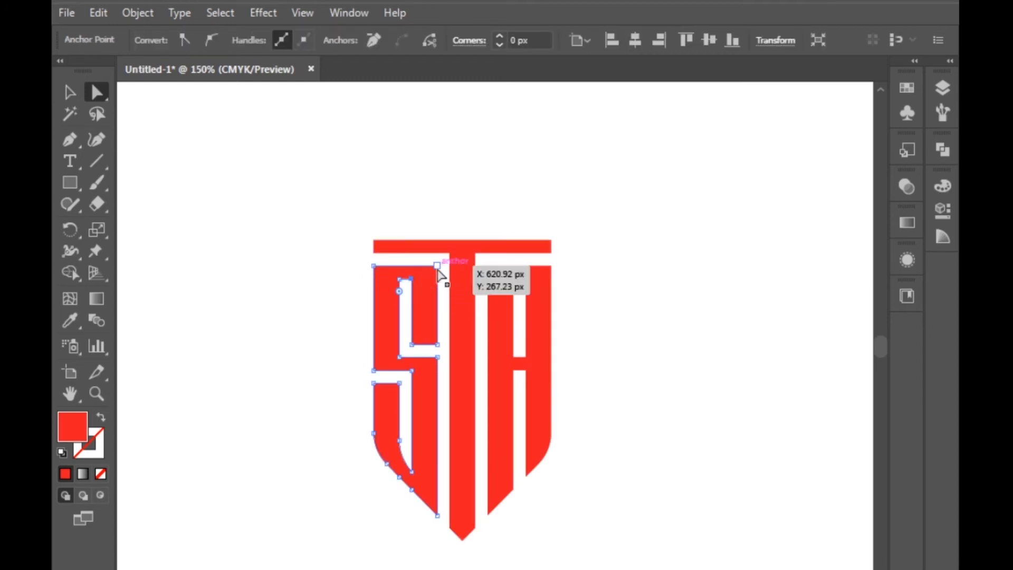
click(437, 266)
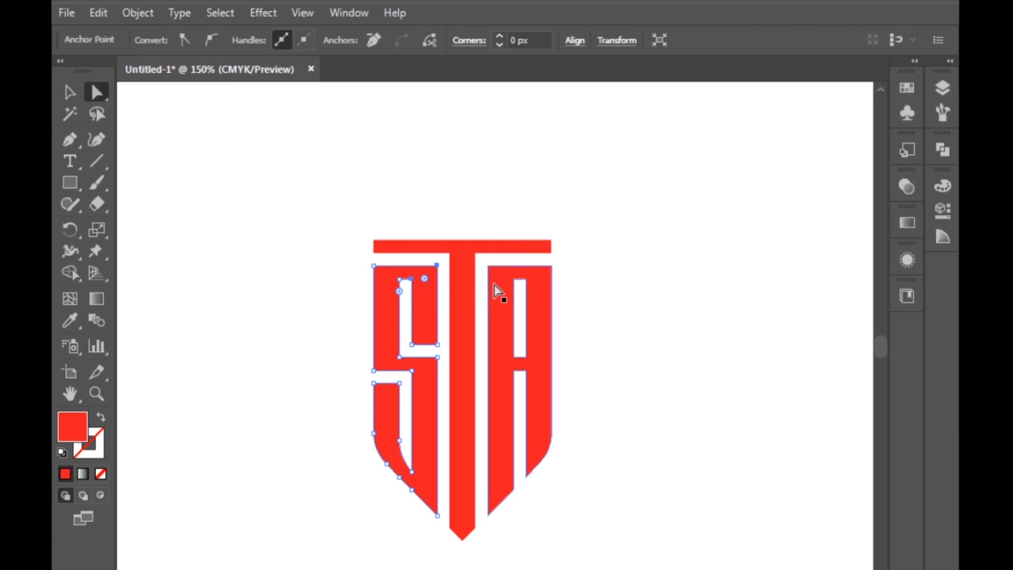
shift+click(487, 266)
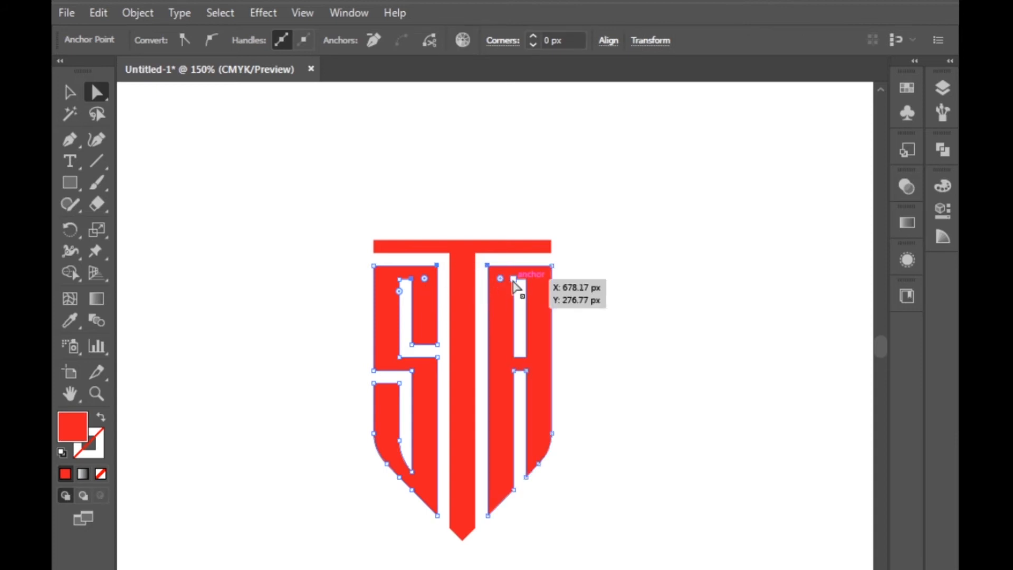
drag(524, 290, 692, 314)
click(628, 323)
scroll(631, 322, up, 2)
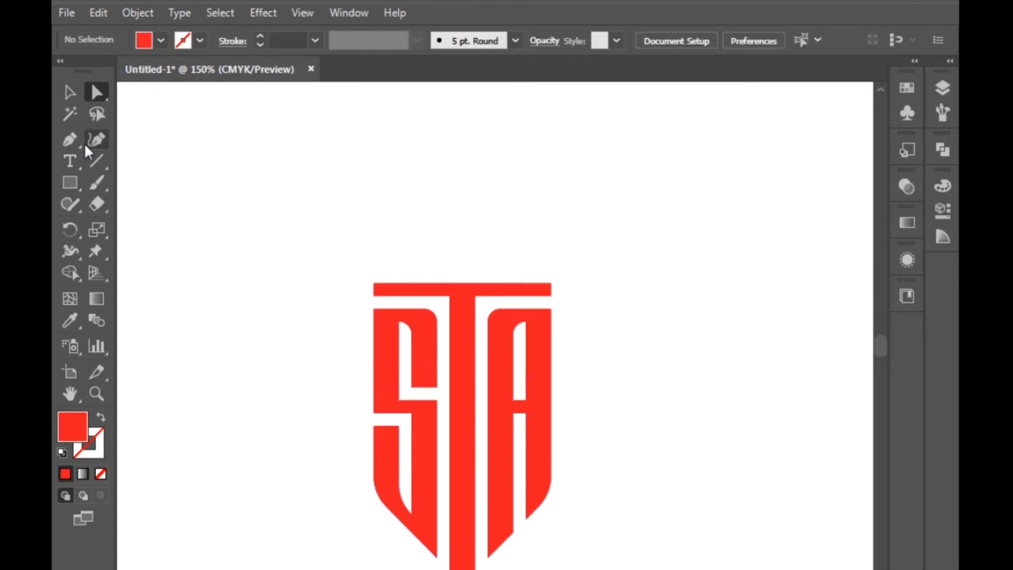
Draw a square at the left end of the T's crossbar, as tall as the bar, and fill it yellow
click(70, 182)
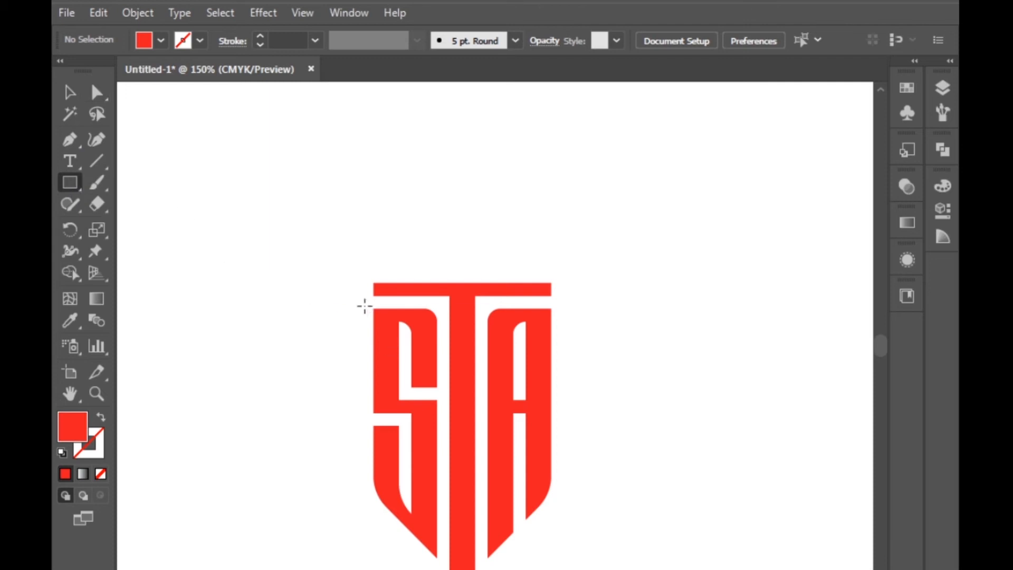
scroll(384, 290, up, 5)
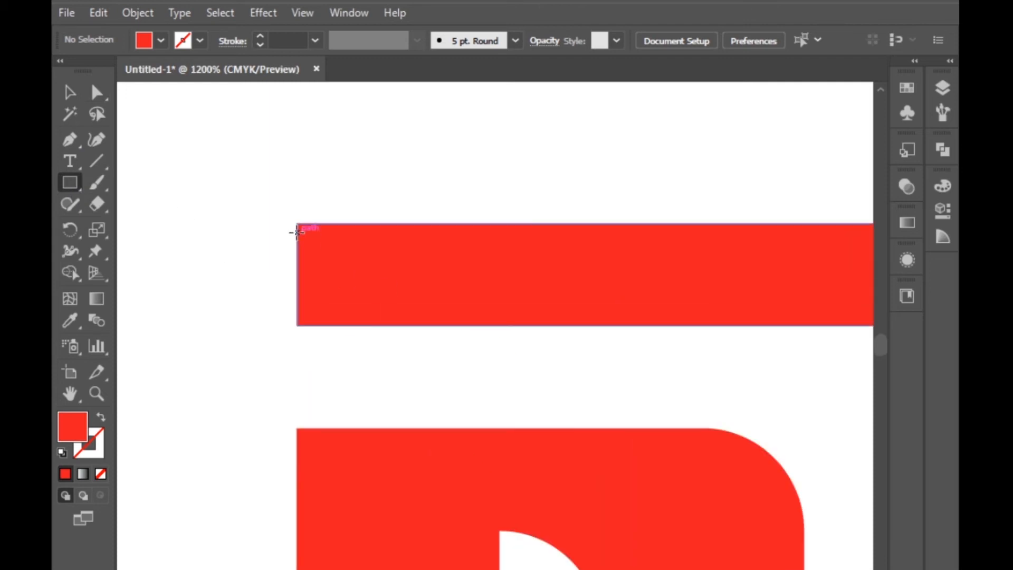
drag(295, 223, 398, 312)
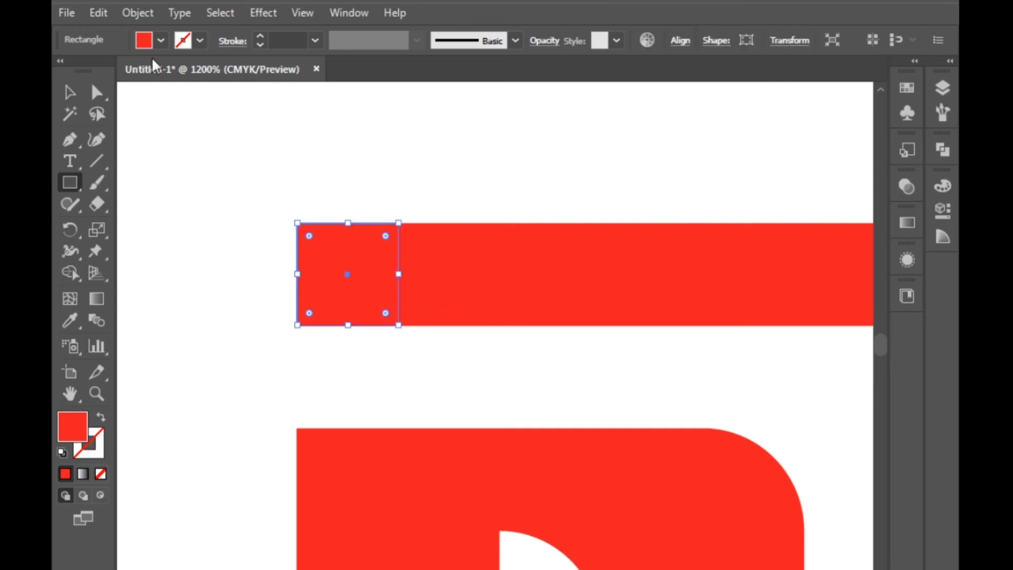
click(161, 42)
click(126, 71)
click(322, 134)
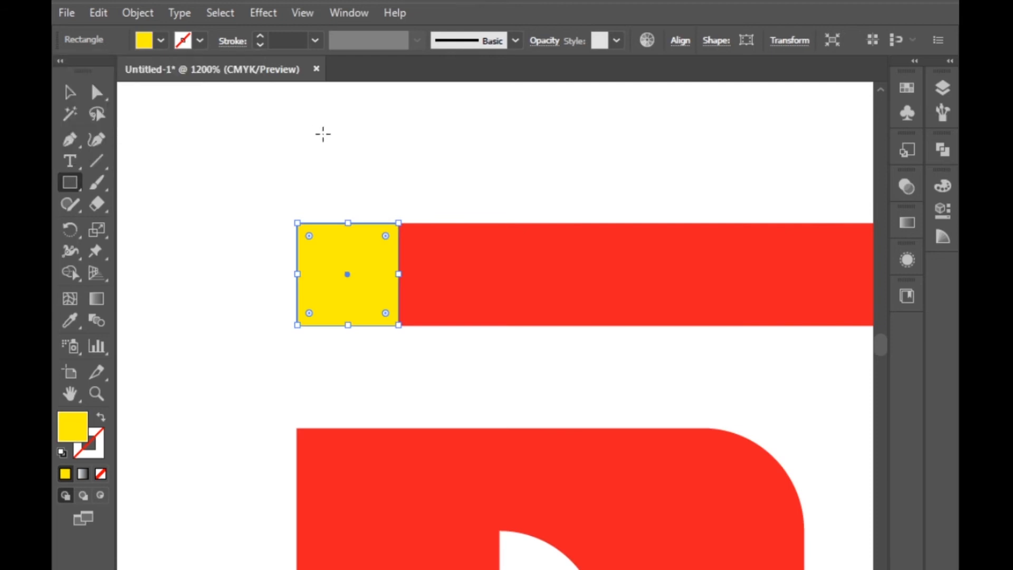
key(v)
click(230, 96)
Turn the yellow square into a triangle by removing its lower-left anchor point
scroll(230, 96, down, 2)
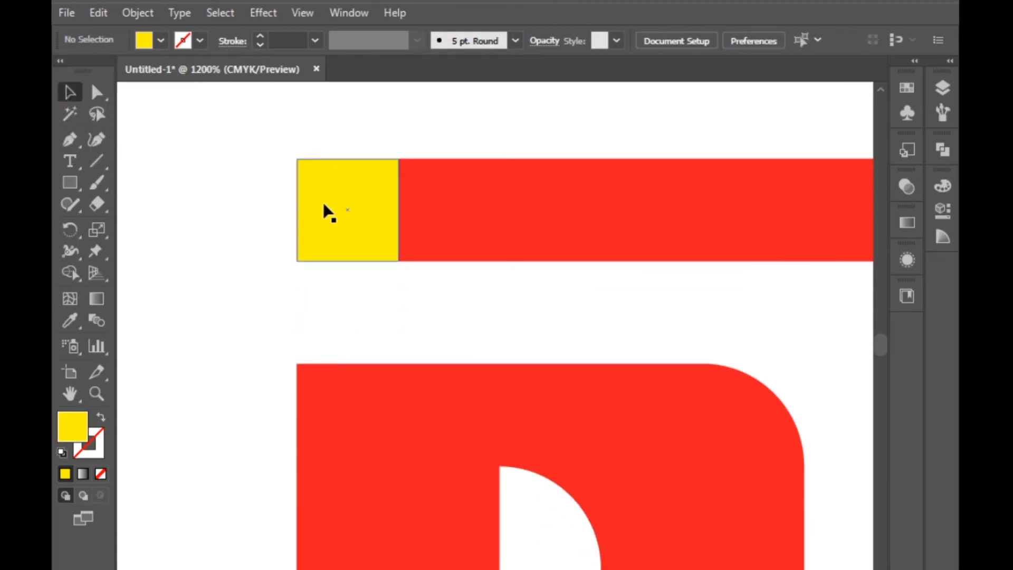
scroll(256, 211, down, 1)
scroll(292, 216, up, 1)
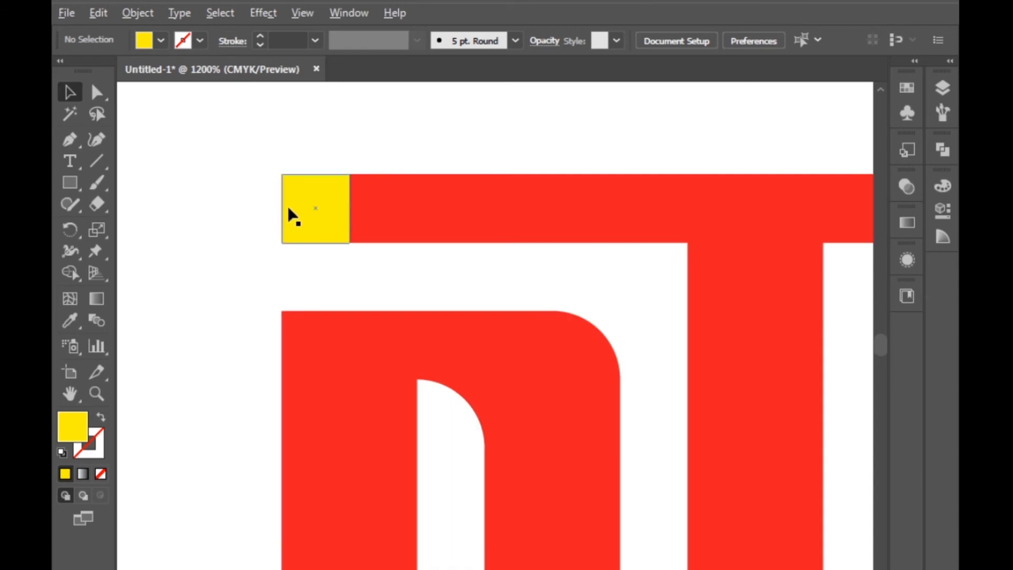
click(96, 93)
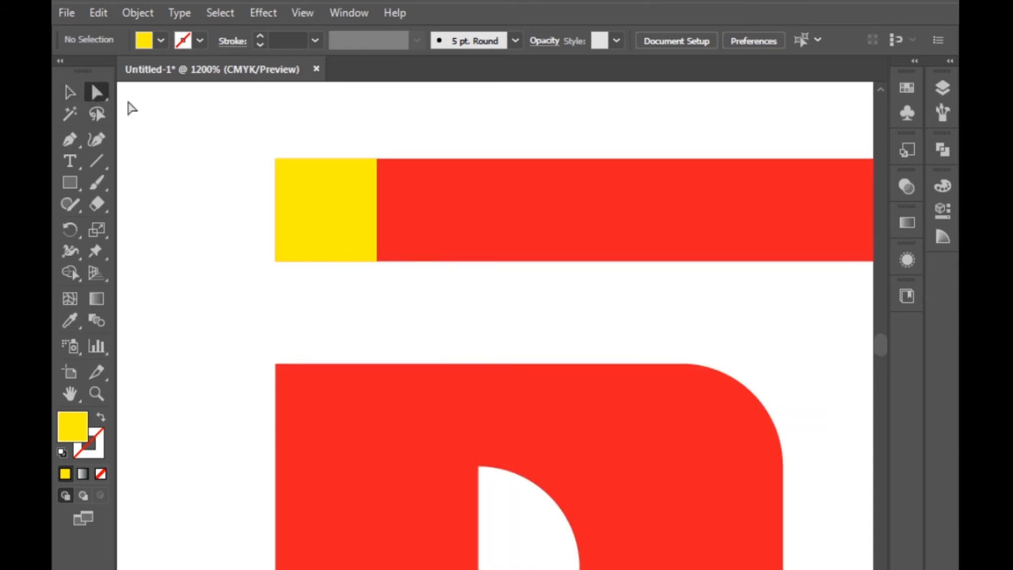
click(275, 260)
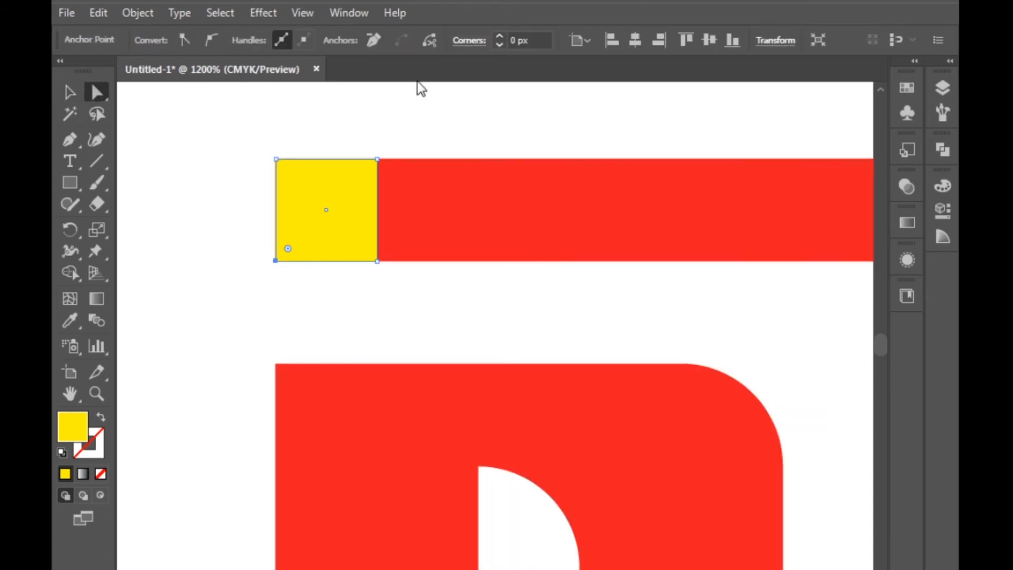
click(372, 41)
click(70, 94)
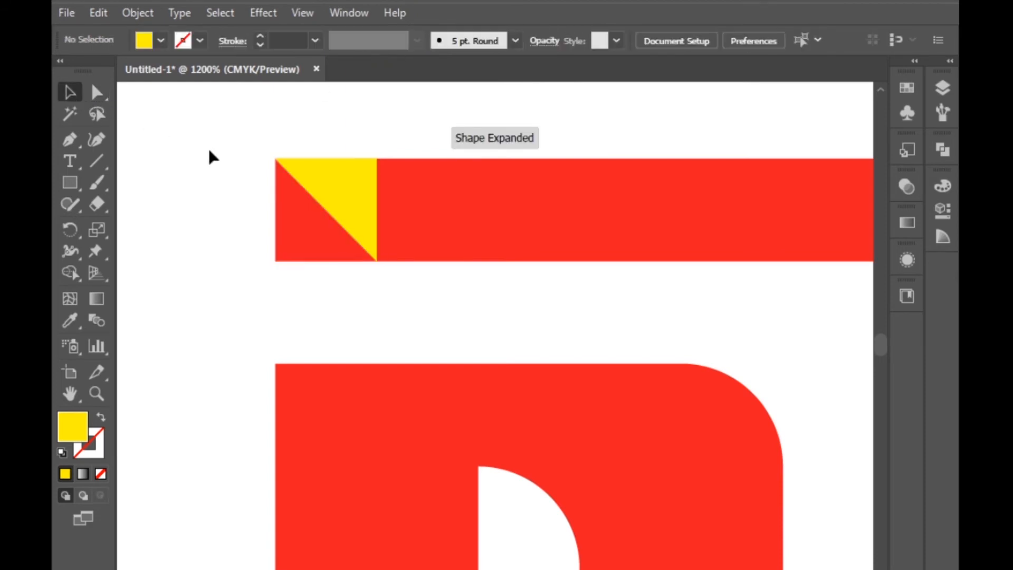
Move the triangle flush against the outside of the crossbar's left end and match its fill to the letters' red
drag(352, 208, 252, 202)
click(414, 112)
click(263, 191)
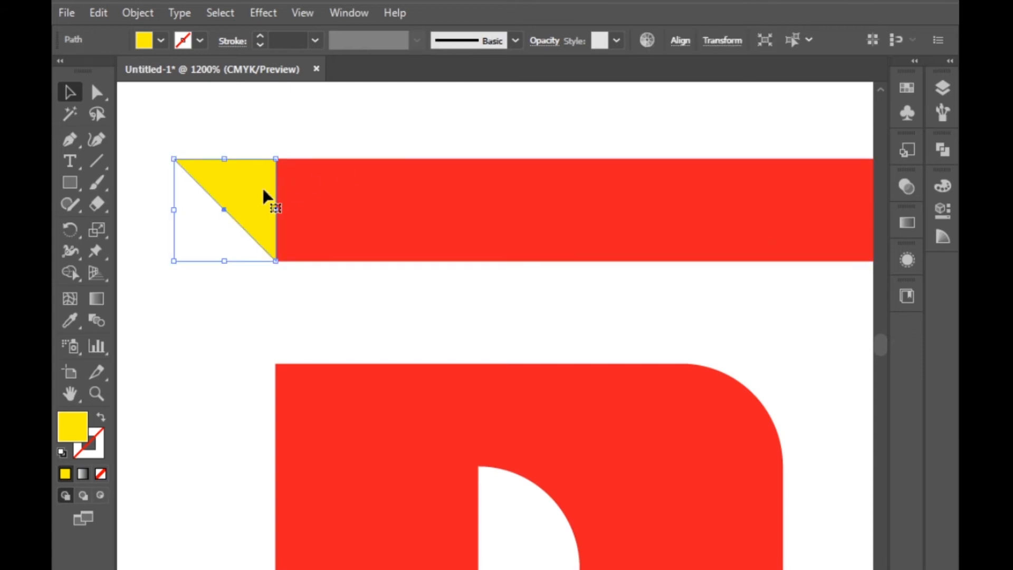
click(72, 318)
click(357, 181)
click(68, 93)
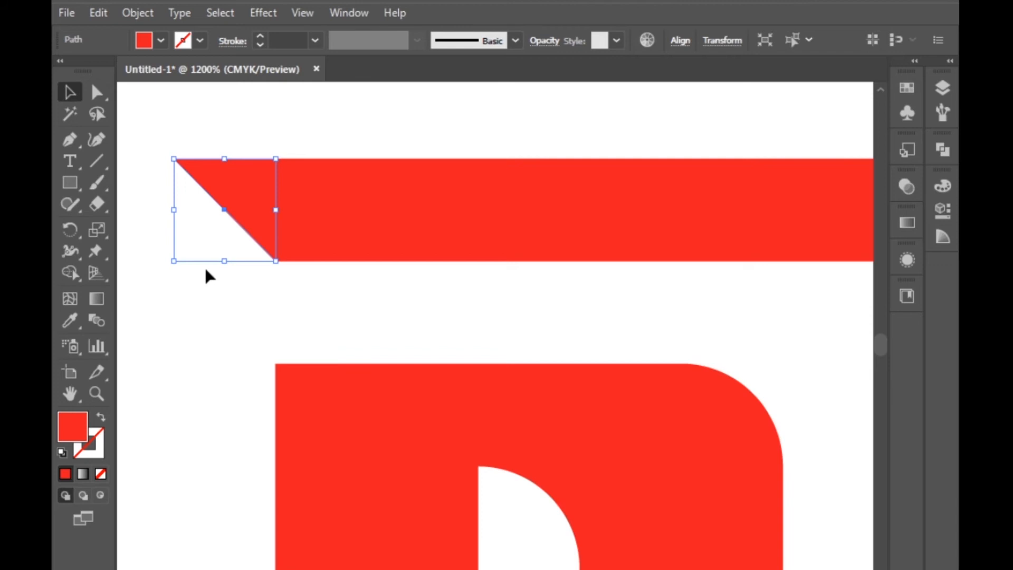
click(223, 325)
Duplicate the triangle straight down onto the upper outer corner of the S
key(ctrl+minus)
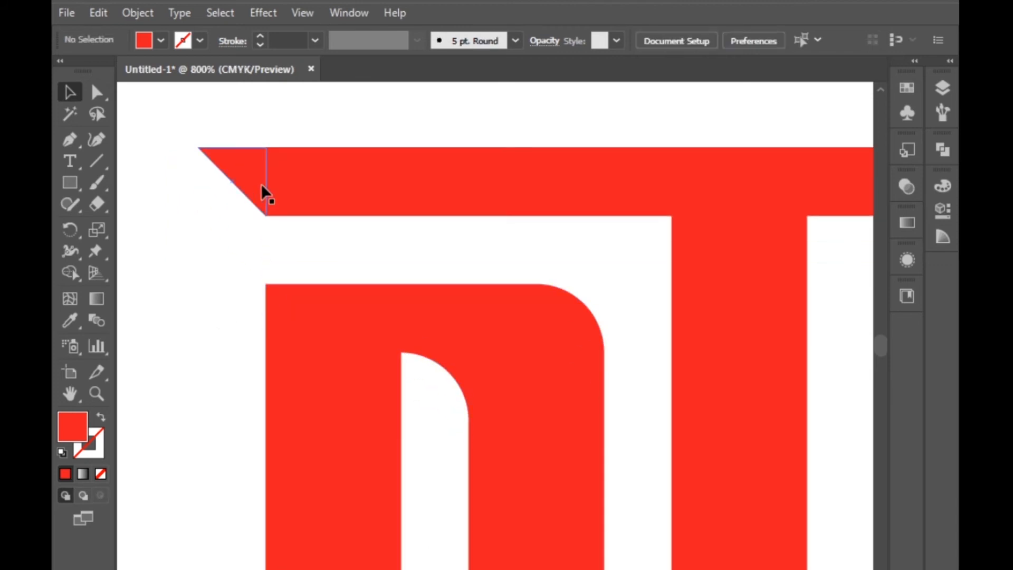
drag(261, 182, 261, 315)
click(317, 253)
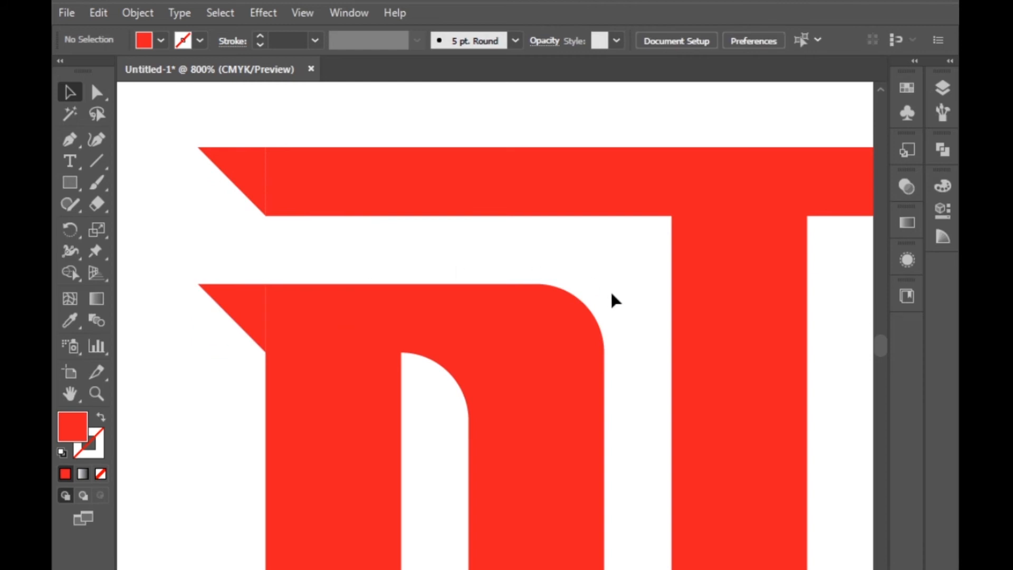
drag(585, 257, 645, 330)
click(368, 262)
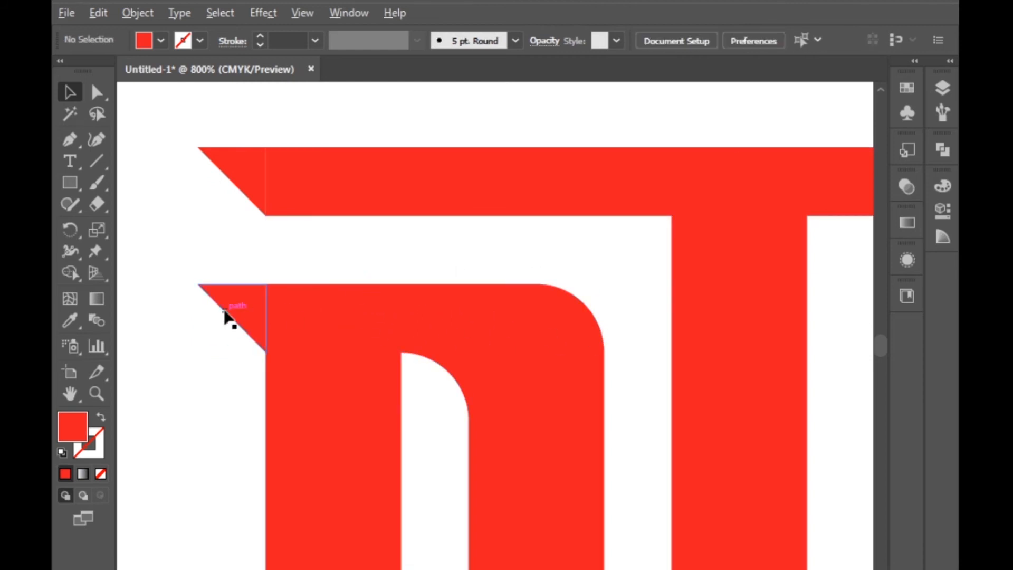
Make an in-place copy of the S's corner triangle and flip it horizontally
scroll(223, 308, down, 3)
scroll(263, 410, down, 4)
scroll(265, 409, down, 3)
key(alt)
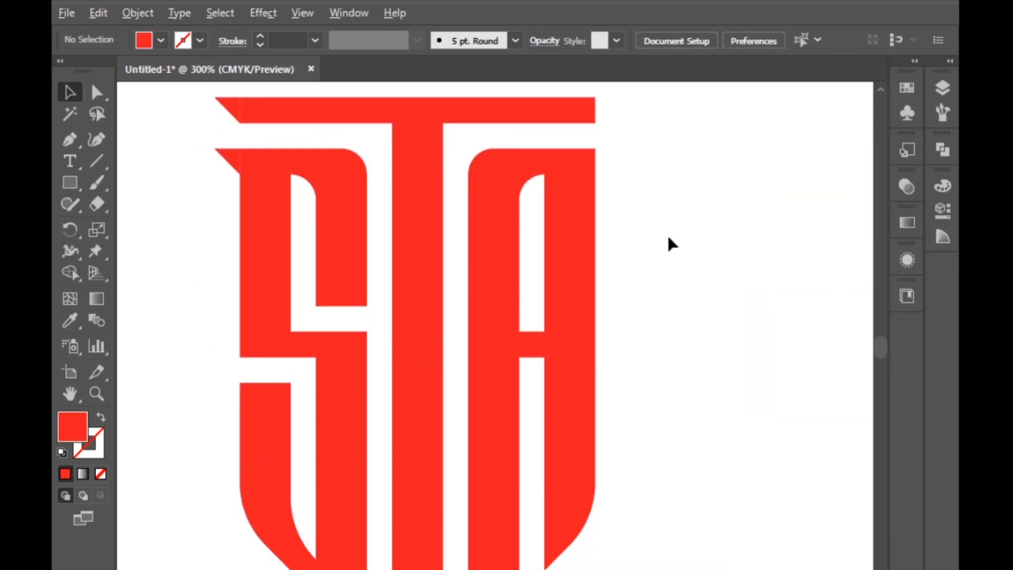
scroll(672, 227, up, 2)
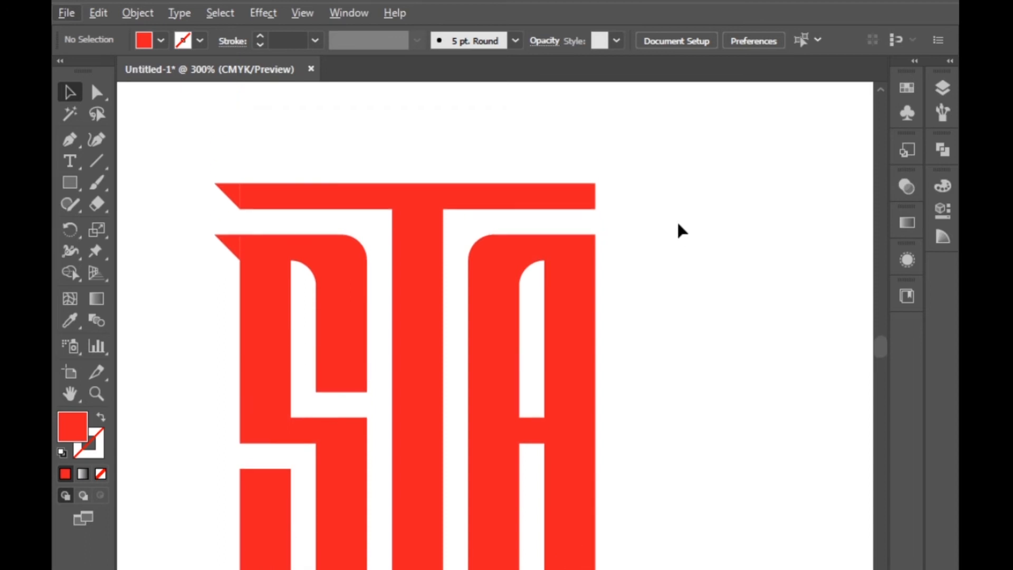
click(225, 246)
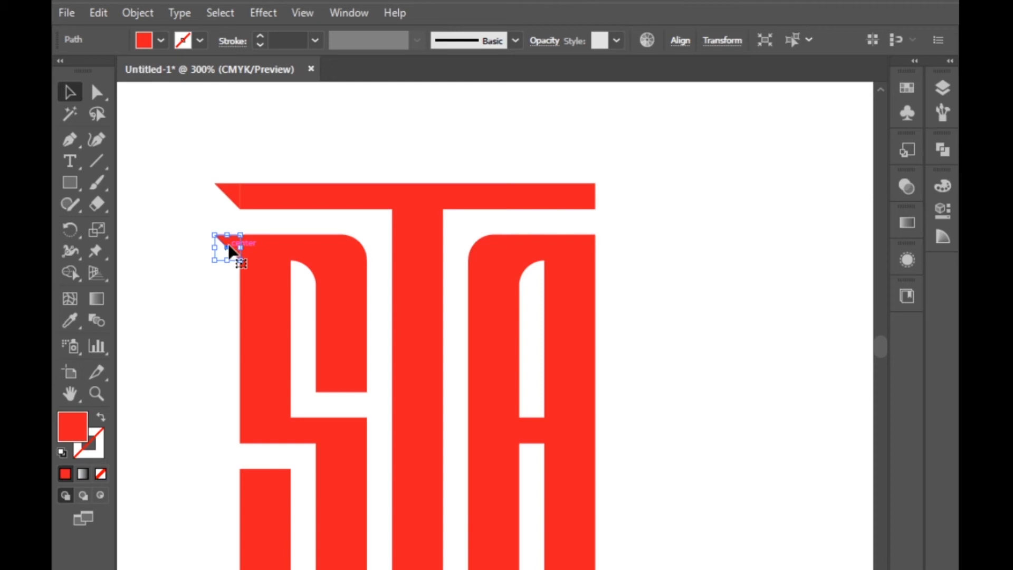
key(ctrl)
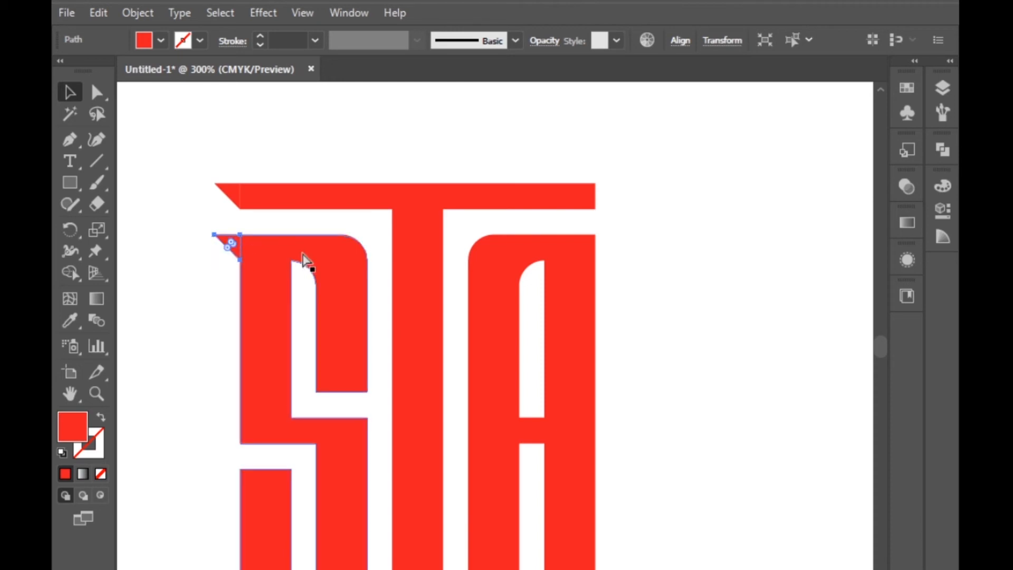
click(732, 43)
click(733, 55)
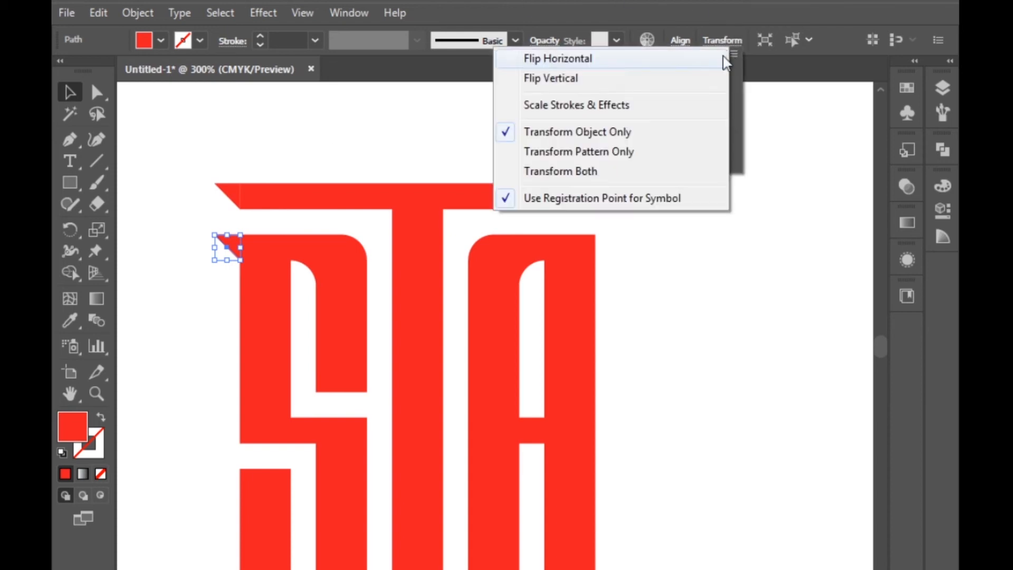
click(571, 61)
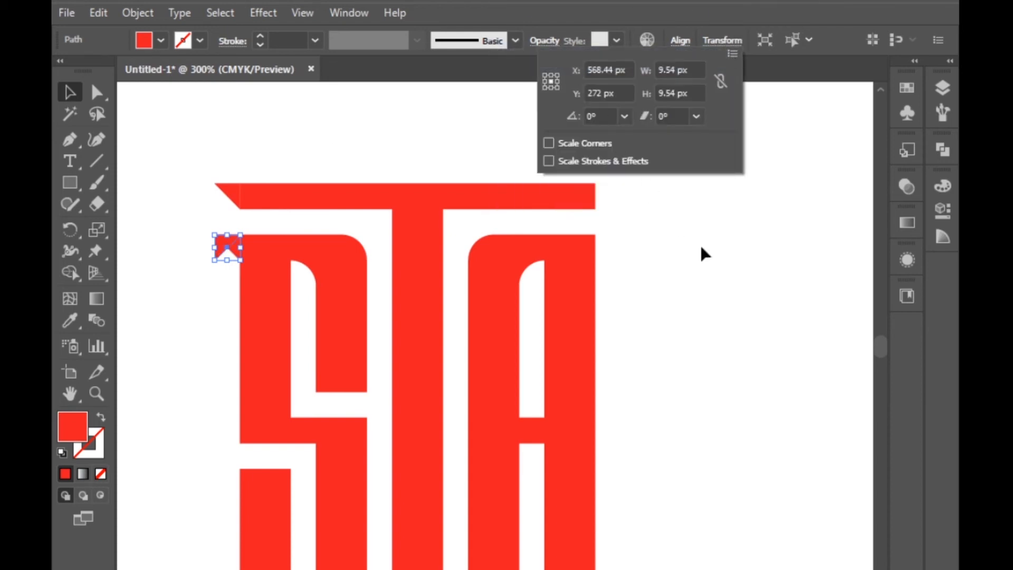
Move the flipped triangle across to the upper outer corner of the A
click(743, 301)
click(750, 310)
drag(225, 244, 605, 244)
click(674, 256)
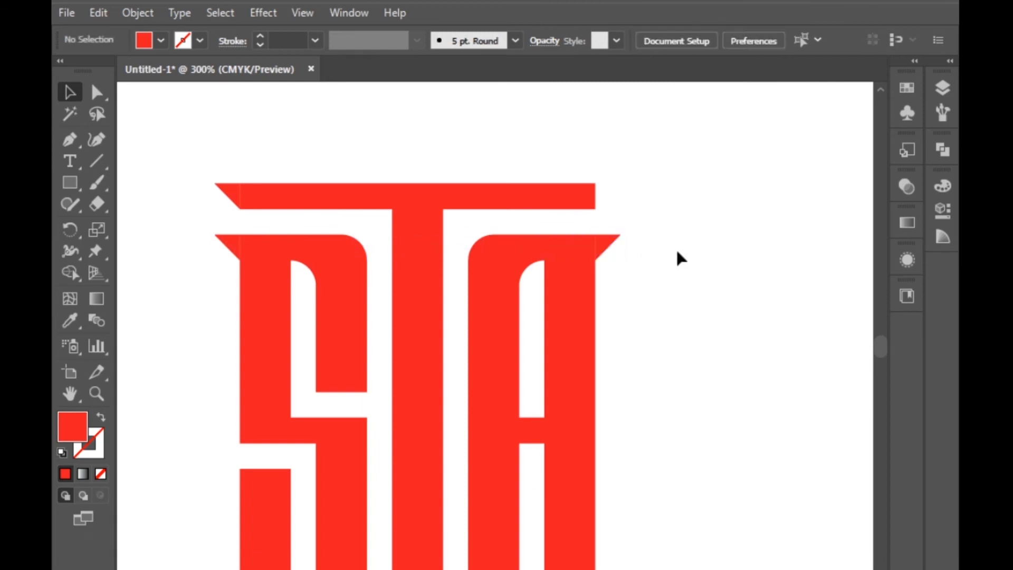
Duplicate the A's corner triangle straight up onto the right end of the T's crossbar
scroll(607, 248, up, 5)
scroll(681, 269, up, 3)
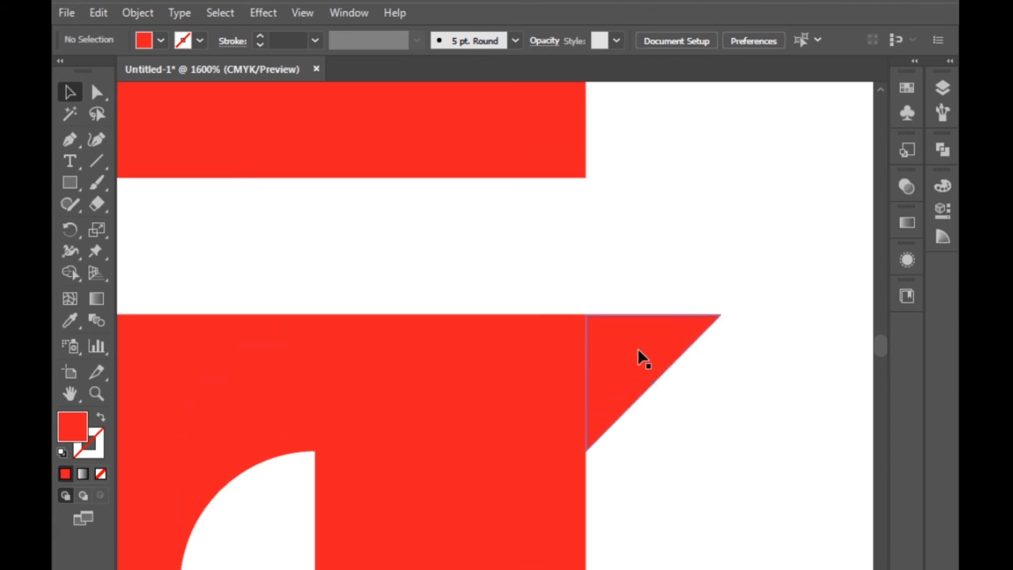
scroll(636, 359, up, 3)
drag(628, 464, 618, 184)
click(757, 243)
scroll(669, 242, down, 1)
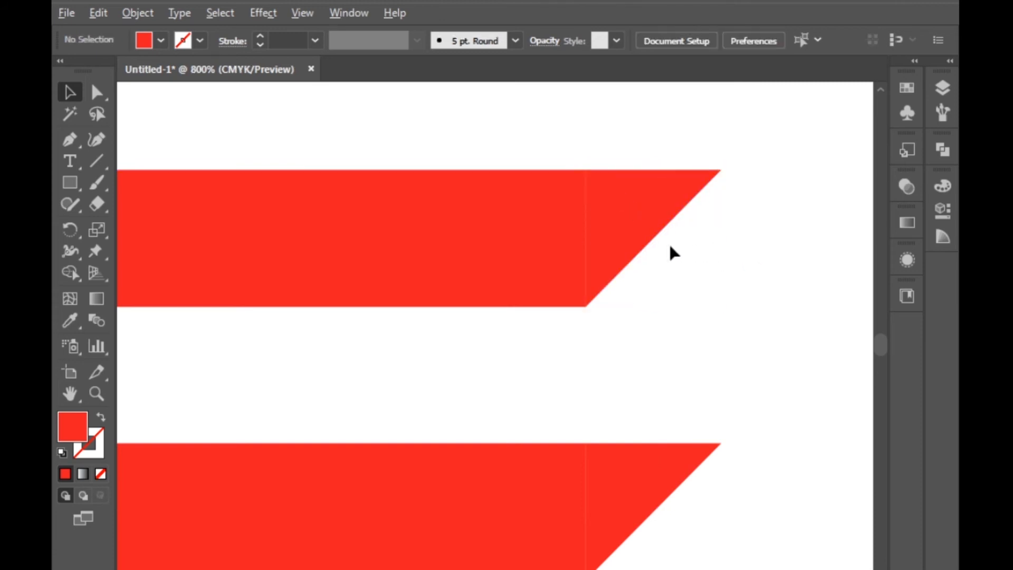
Duplicate a right-hand corner triangle down to the shield's tip, fitting it between the T's stem and the A's lower point
scroll(670, 247, down, 1)
scroll(581, 333, down, 1)
scroll(581, 334, down, 2)
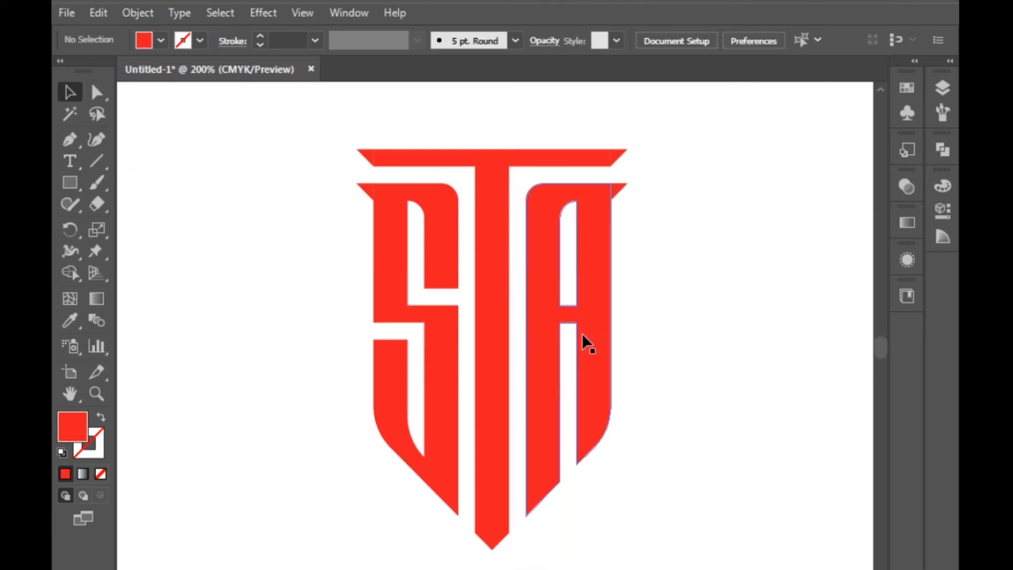
scroll(511, 337, down, 1)
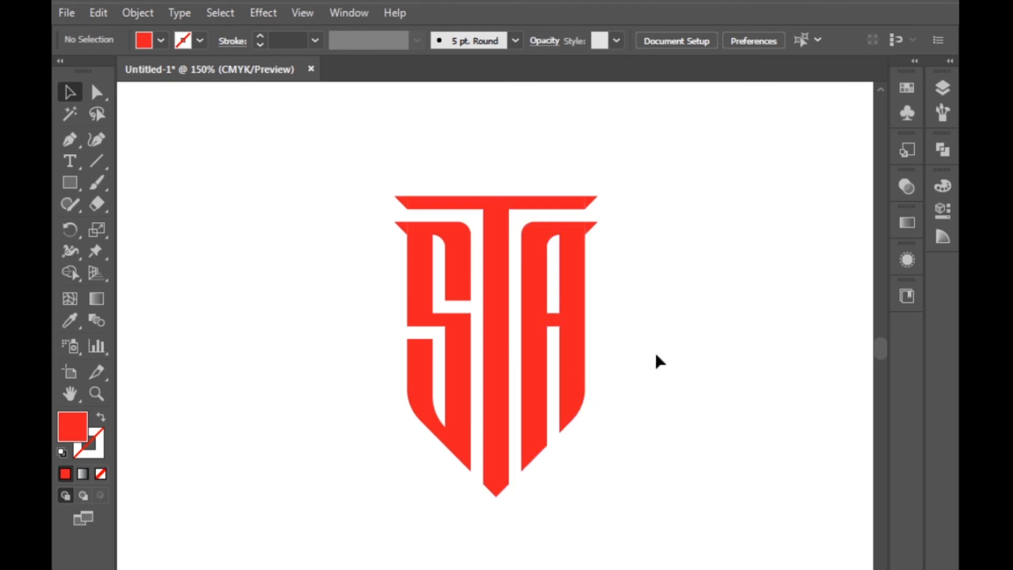
drag(589, 203, 505, 473)
key(ctrl+equal)
key(ctrl+equal)
key(ctrl+equal)
key(ctrl+equal)
key(ctrl+equal)
key(ctrl+equal)
drag(454, 261, 548, 334)
click(662, 402)
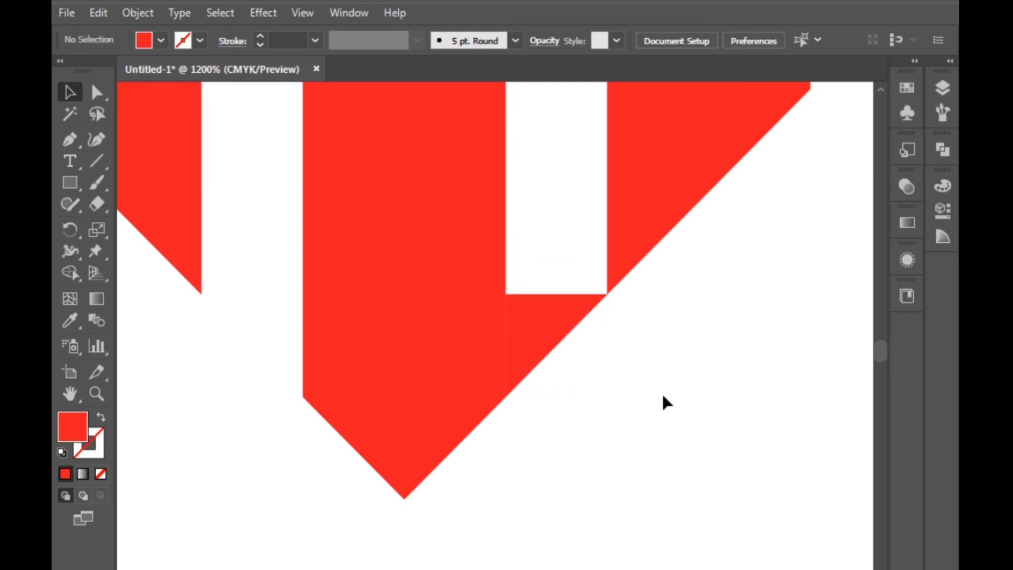
Add a horizontally flipped copy of the tip's triangle between the S's lower point and the T's stem
scroll(612, 406, down, 3)
scroll(488, 463, down, 2)
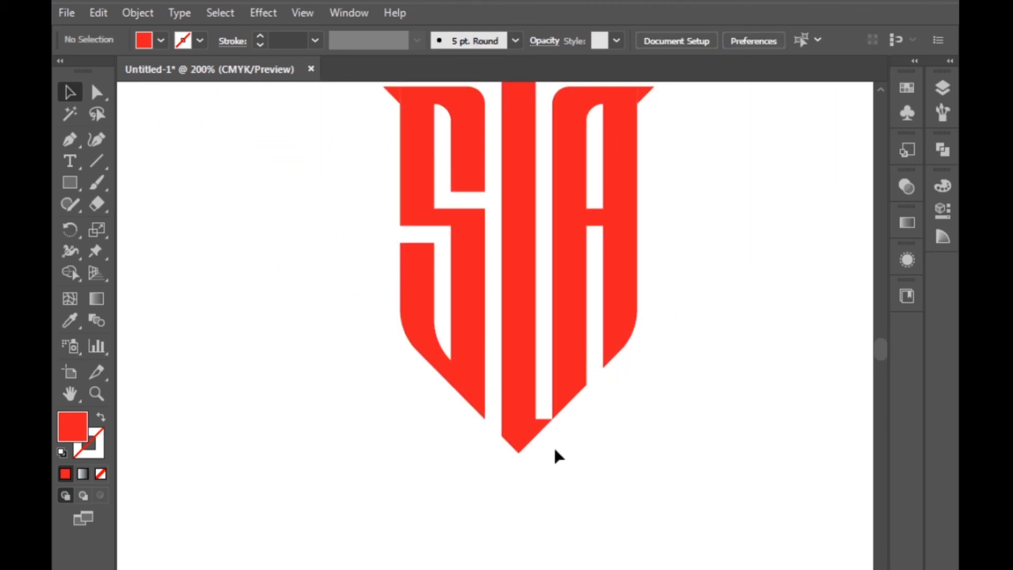
scroll(535, 449, up, 2)
click(551, 365)
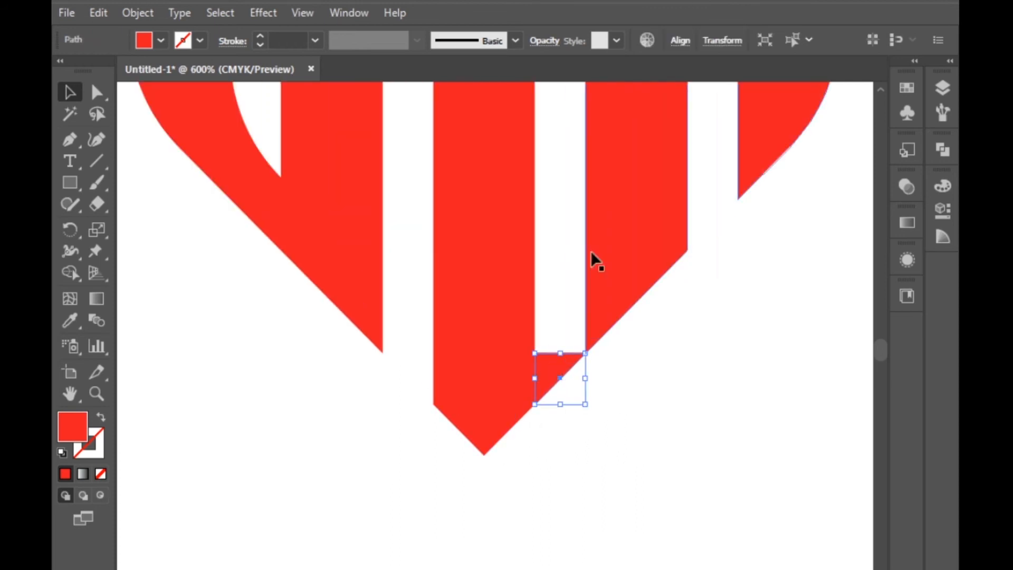
click(723, 41)
click(732, 53)
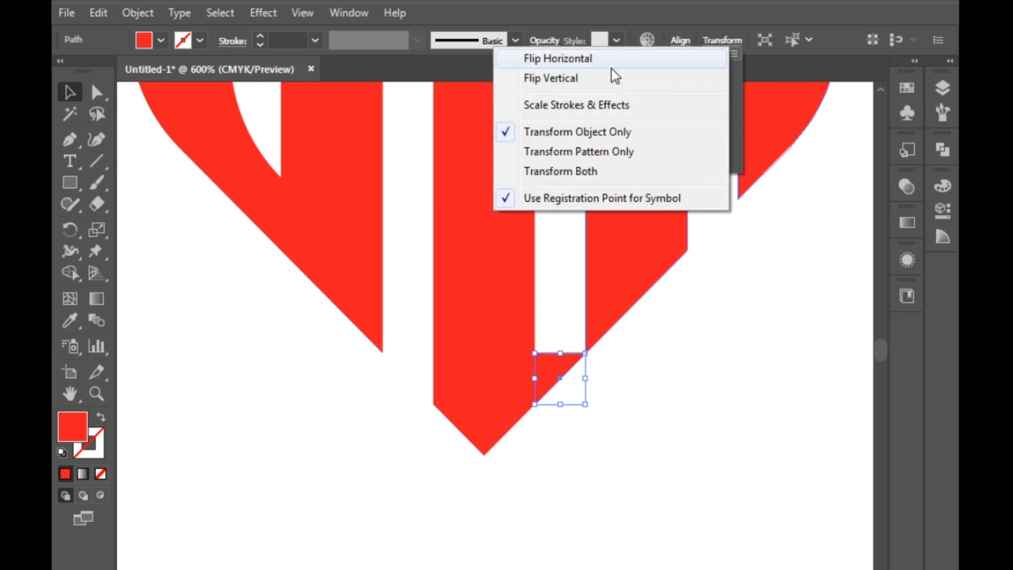
click(611, 62)
click(784, 505)
drag(571, 372, 418, 384)
click(606, 517)
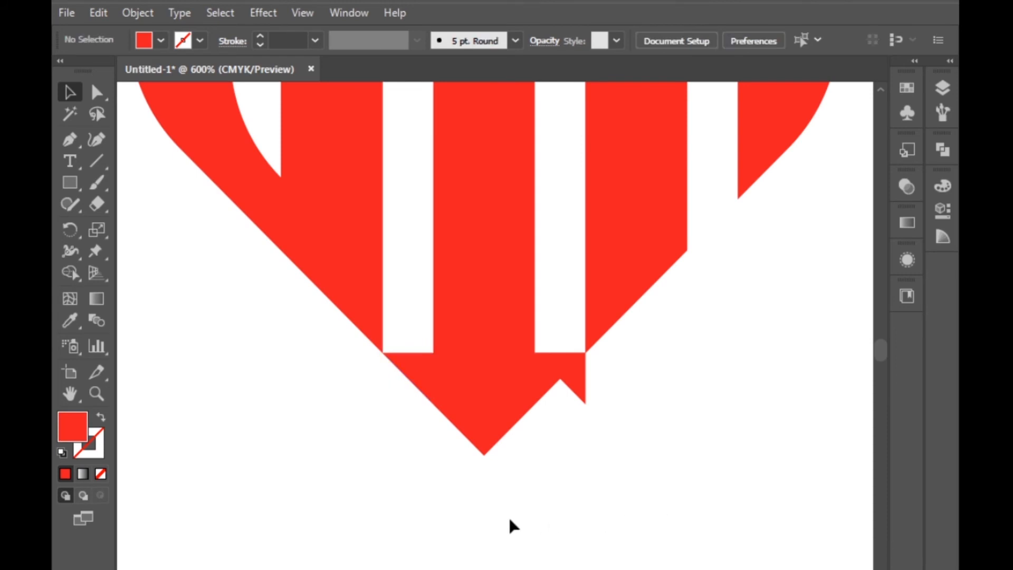
Delete the leftover flipped triangle between the T and the A at the shield's tip
click(582, 379)
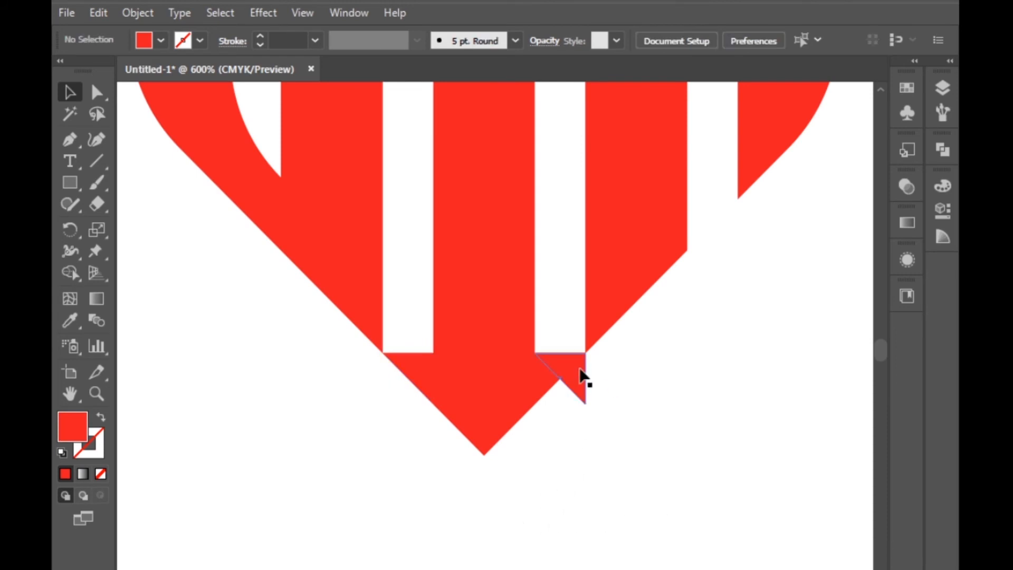
click(650, 487)
scroll(410, 480, down, 6)
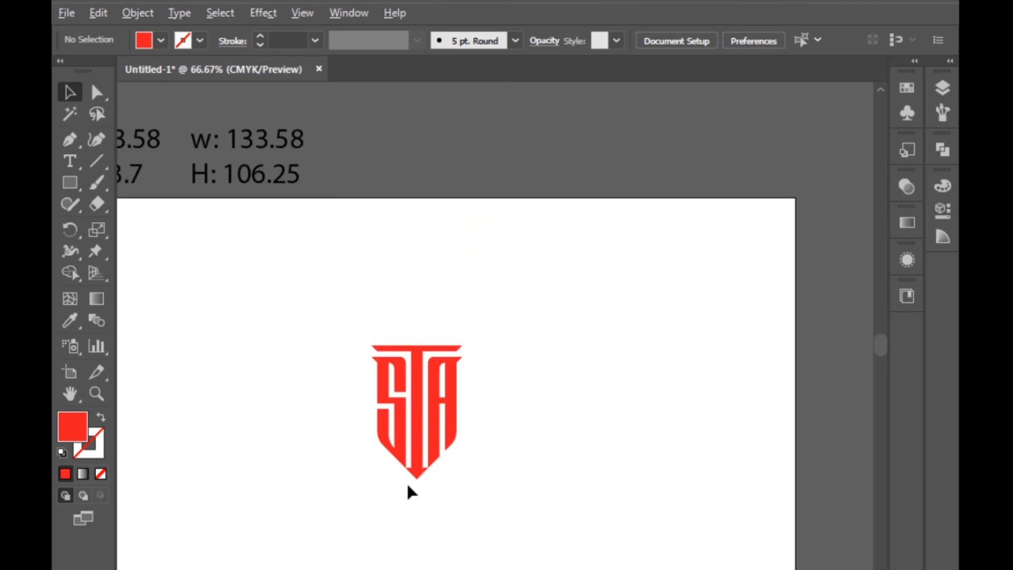
Unite all the pieces of the STA logo, including its corner and tip triangles, into one shape
scroll(422, 461, up, 1)
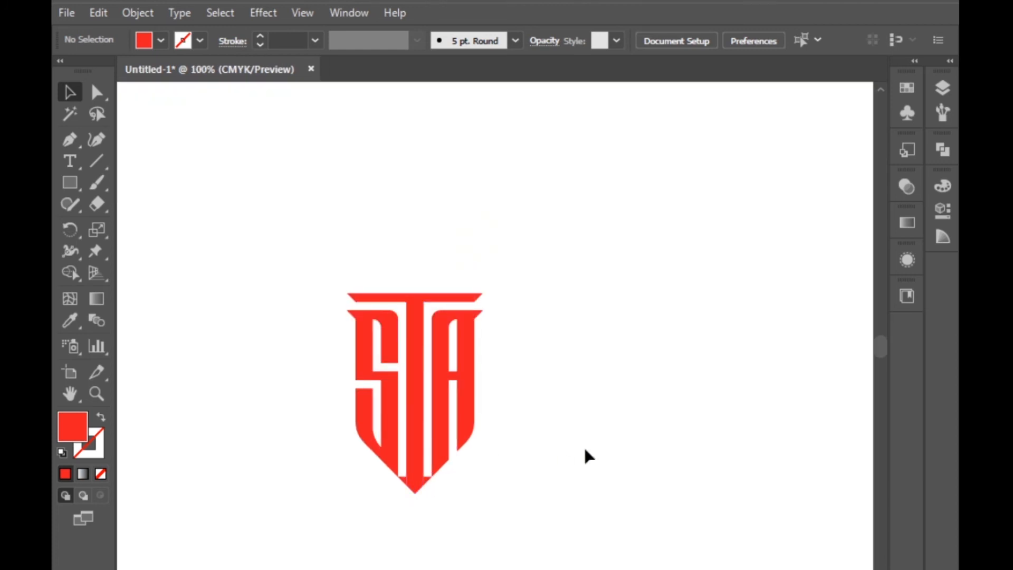
scroll(580, 450, up, 2)
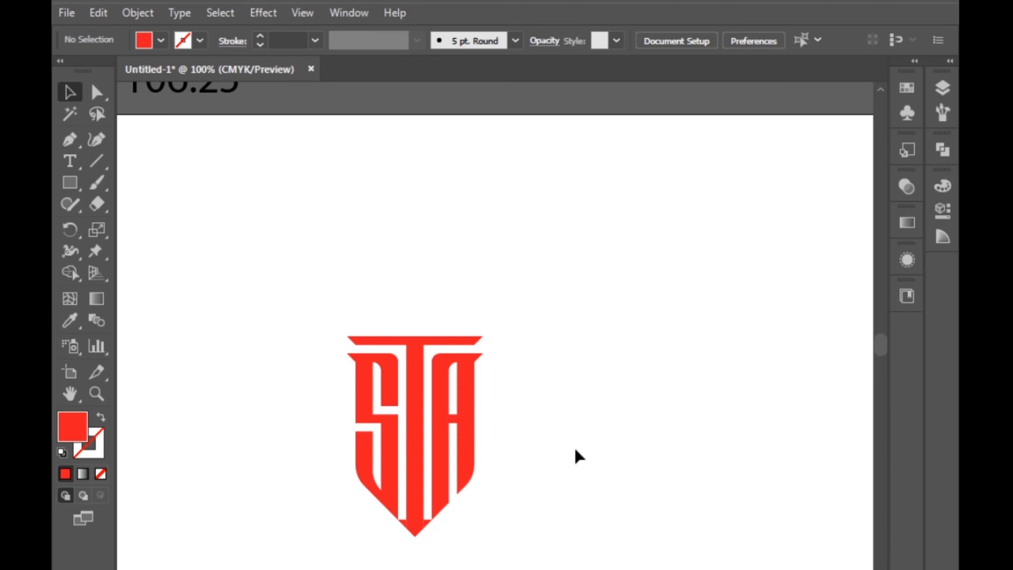
drag(294, 294, 568, 558)
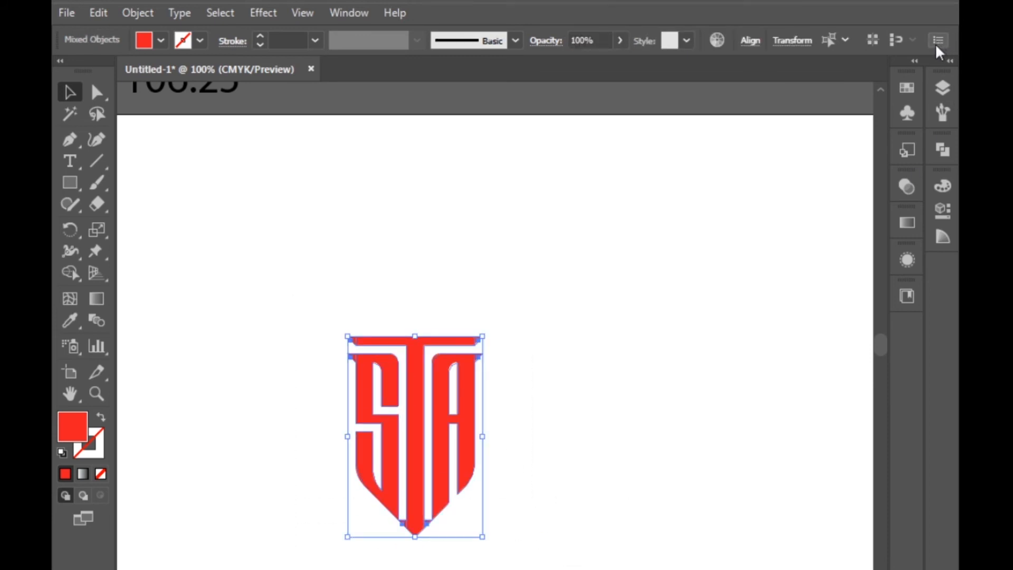
click(949, 61)
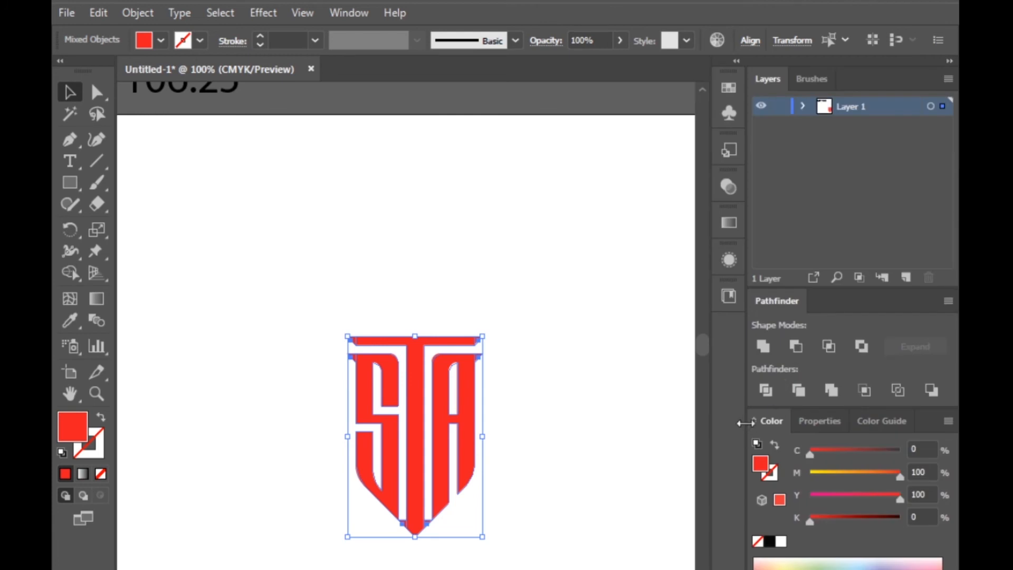
click(763, 346)
click(618, 412)
scroll(618, 411, down, 2)
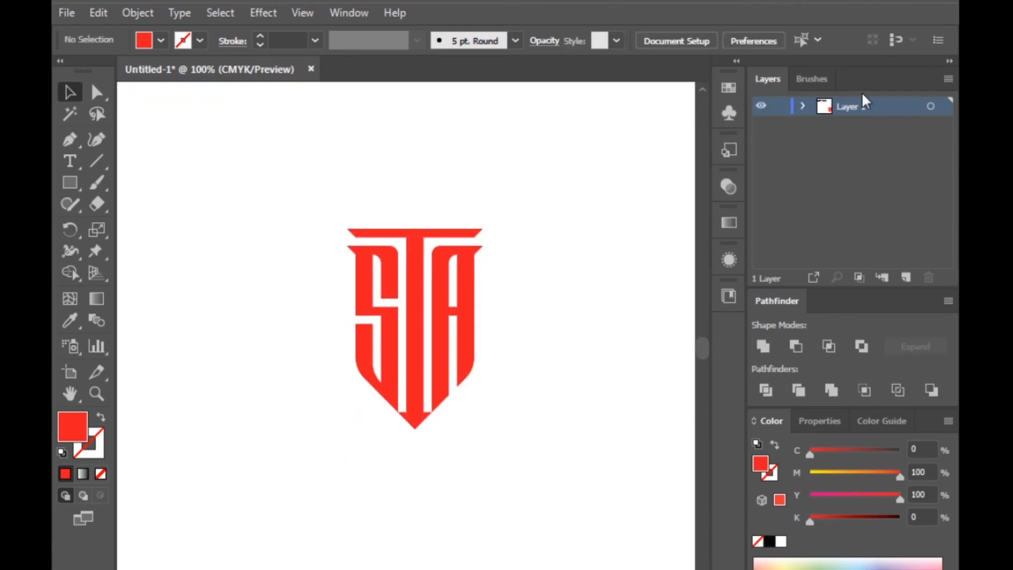
click(950, 62)
scroll(606, 316, down, 3)
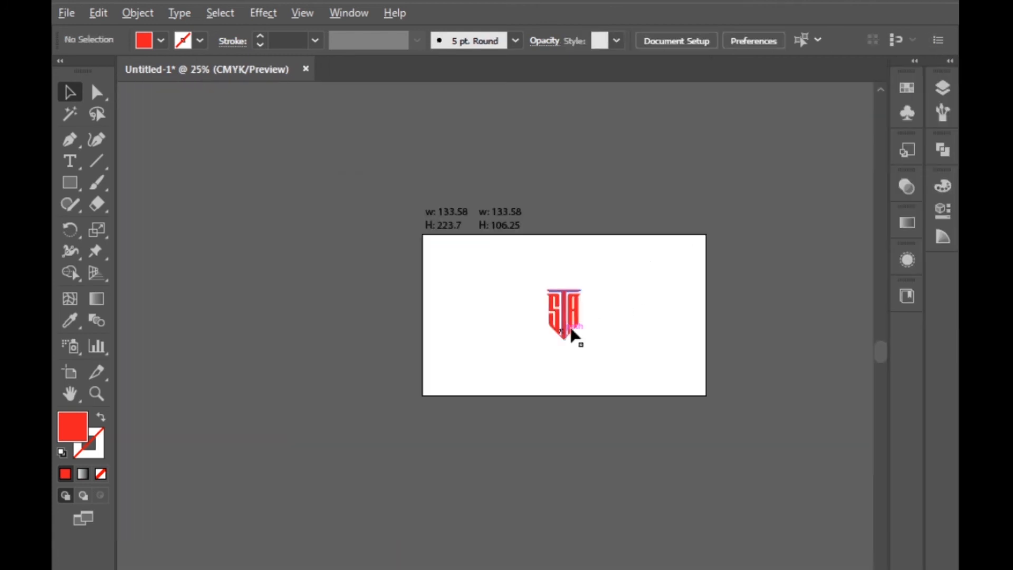
scroll(654, 334, up, 2)
drag(379, 183, 600, 424)
click(707, 339)
Create a red rectangle 1280 px wide and 720 px high
click(71, 184)
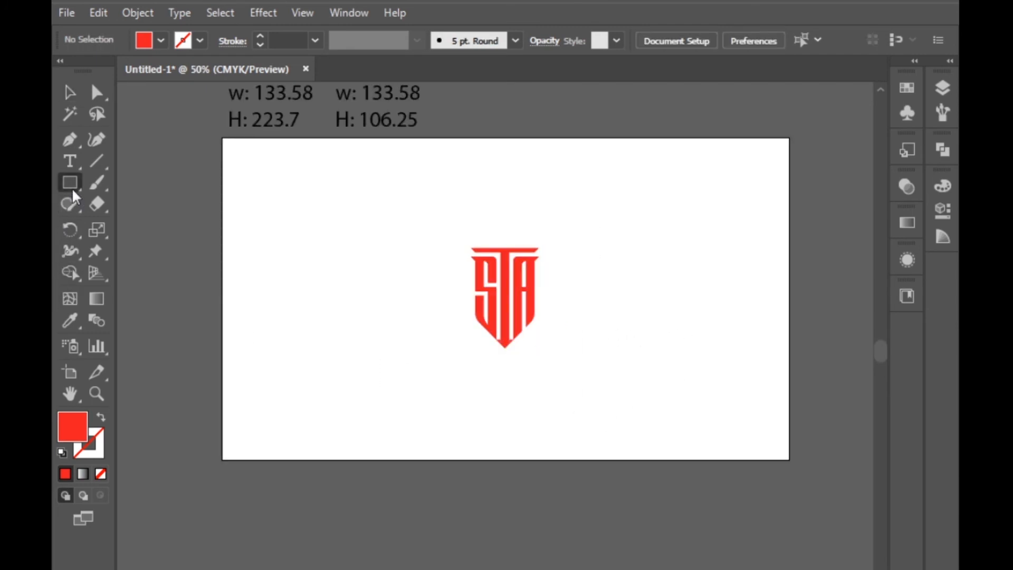
click(297, 210)
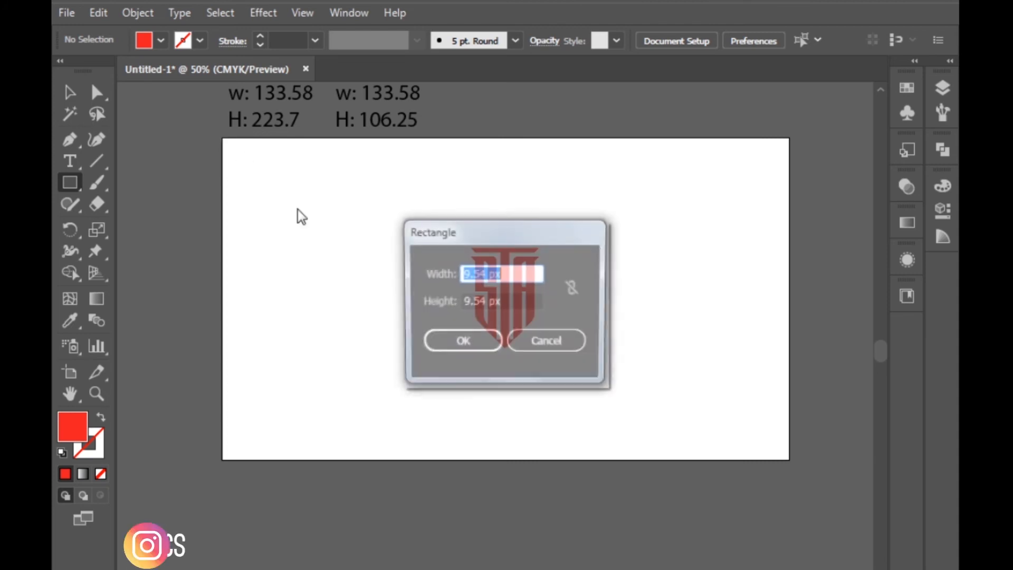
text(1)
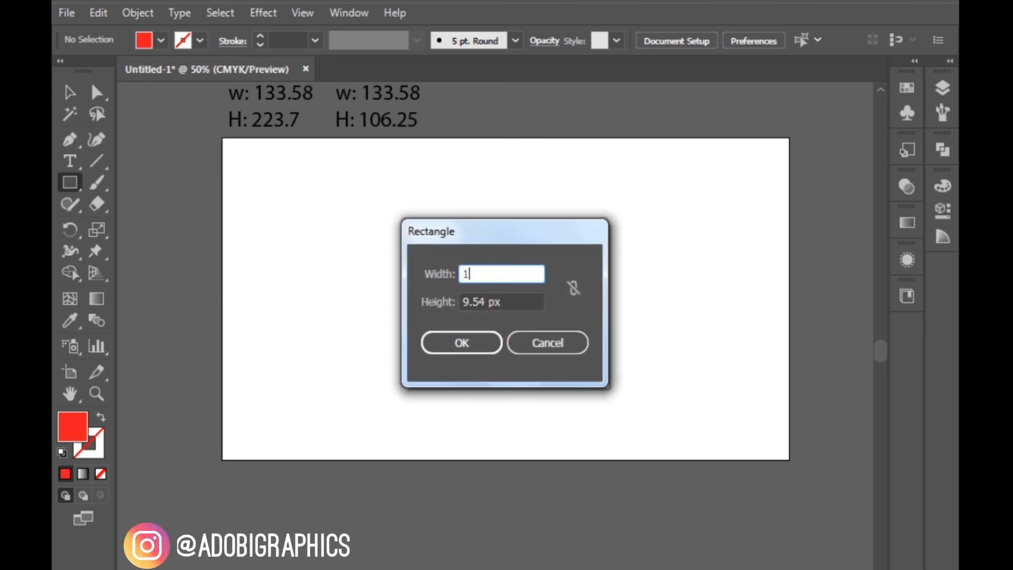
text(280)
key(Tab)
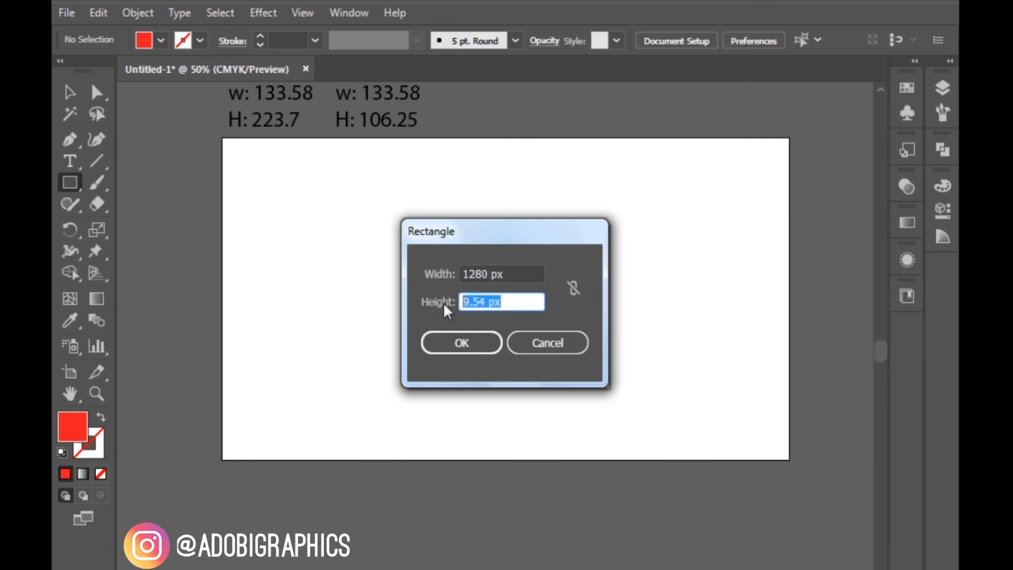
text(720)
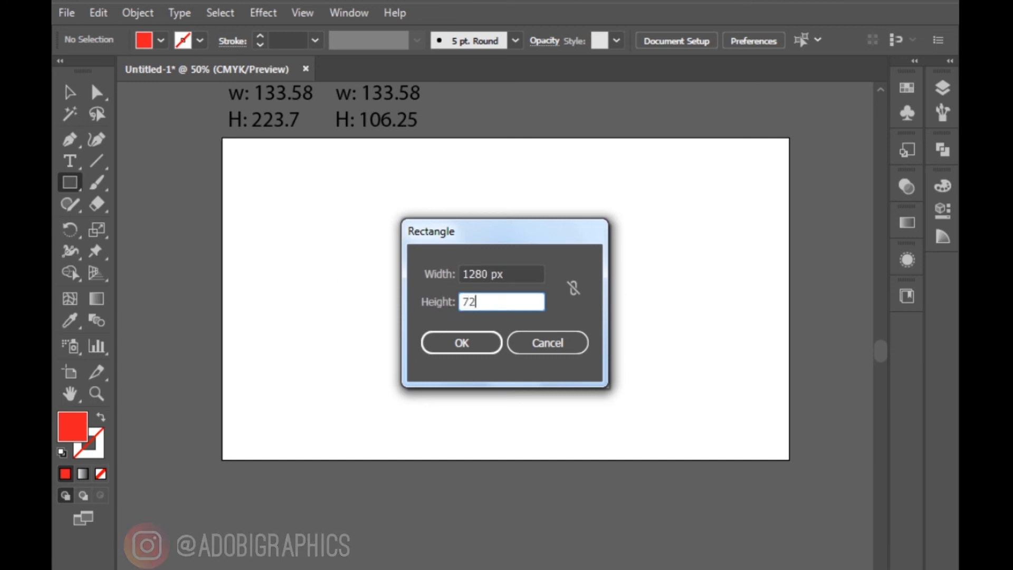
key(Return)
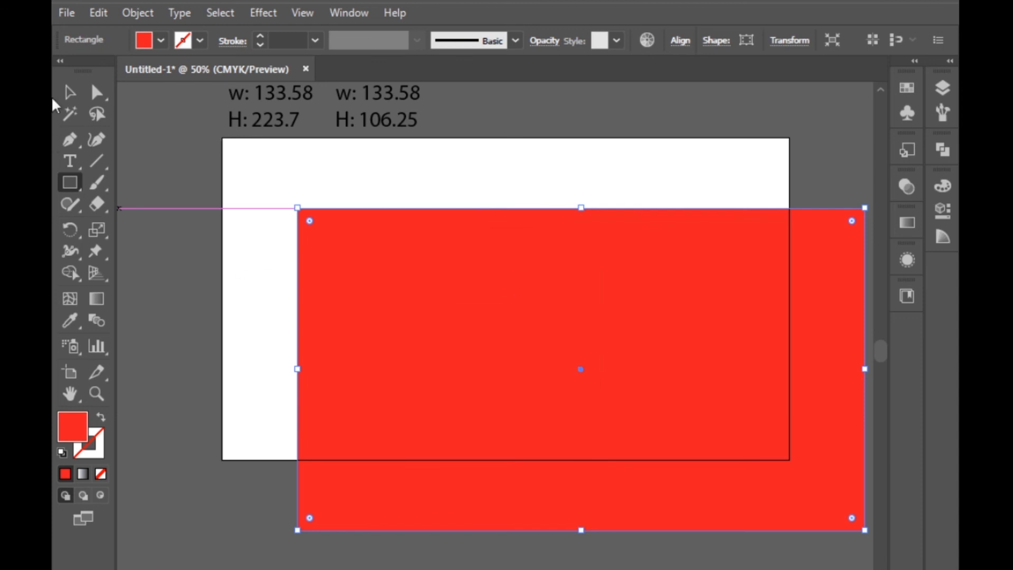
Center the rectangle horizontally and vertically on the artboard
click(69, 93)
click(678, 42)
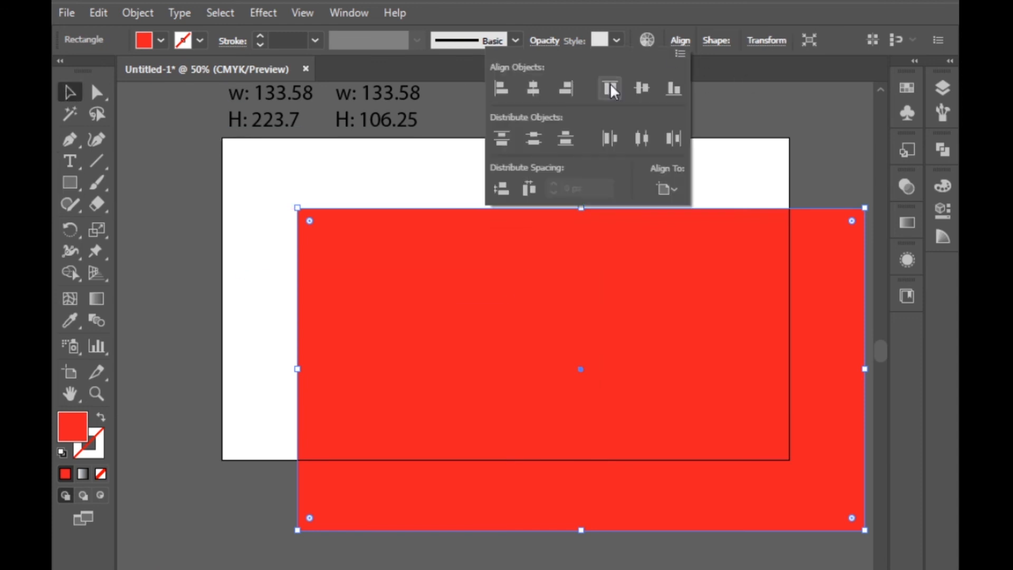
click(533, 90)
click(639, 88)
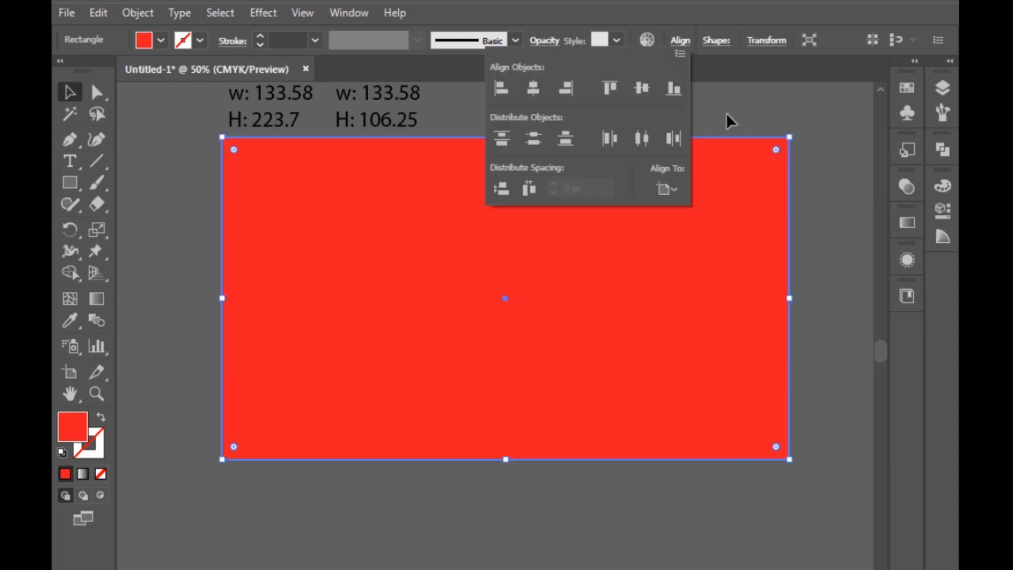
click(777, 100)
Narrow the rectangle to the artboard's right half and place a duplicate of it over the left half
click(355, 285)
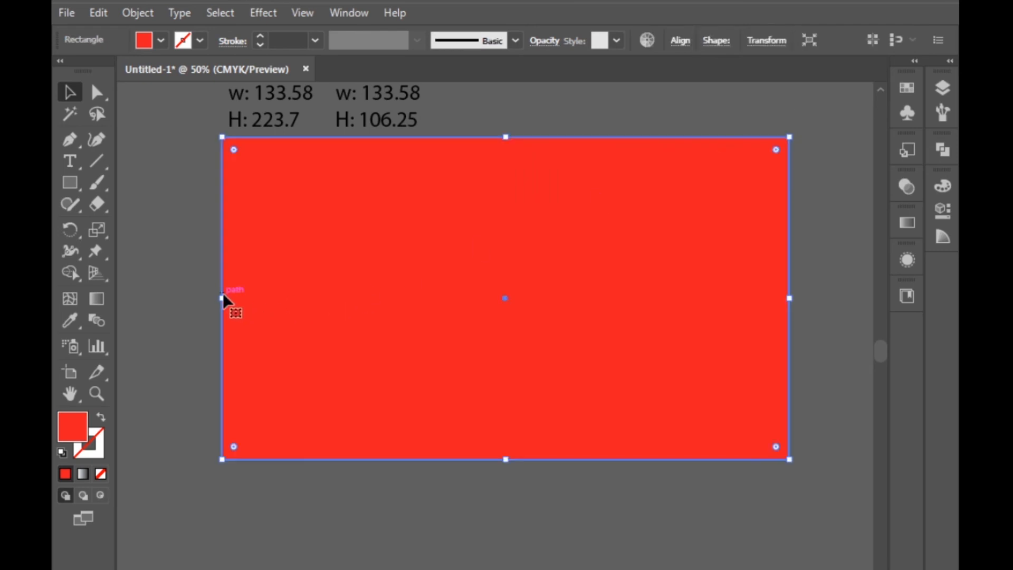
drag(222, 296, 506, 299)
click(828, 245)
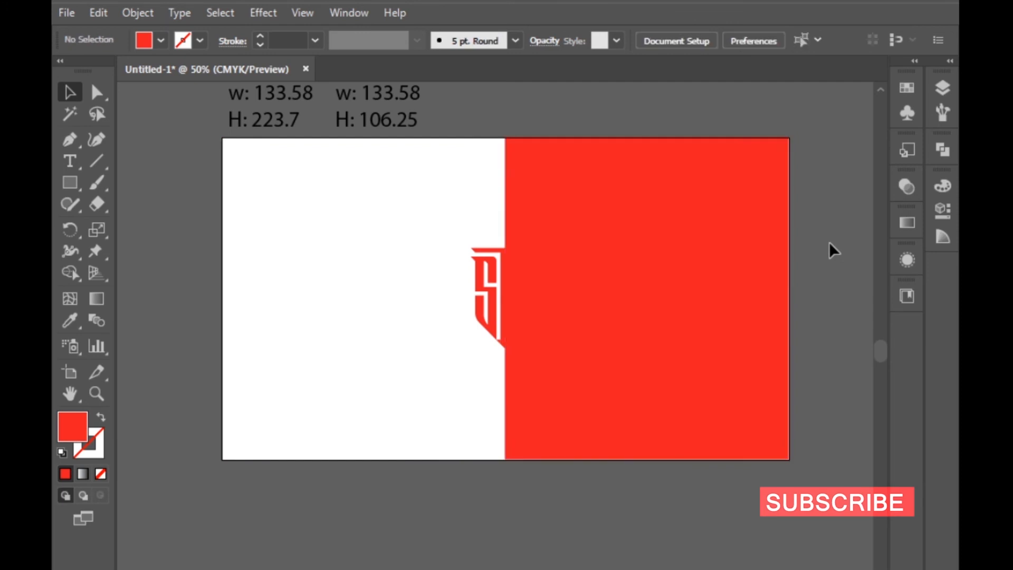
drag(664, 336, 374, 325)
click(852, 211)
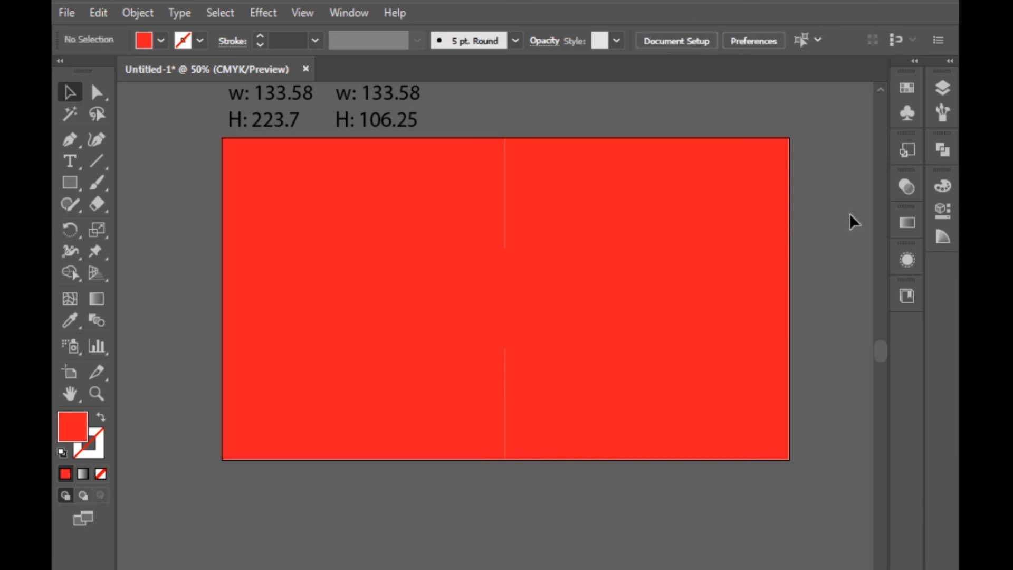
Change the left rectangle's fill to a very dark teal with a hue of about 176°
click(405, 351)
double_click(72, 426)
drag(781, 185, 790, 300)
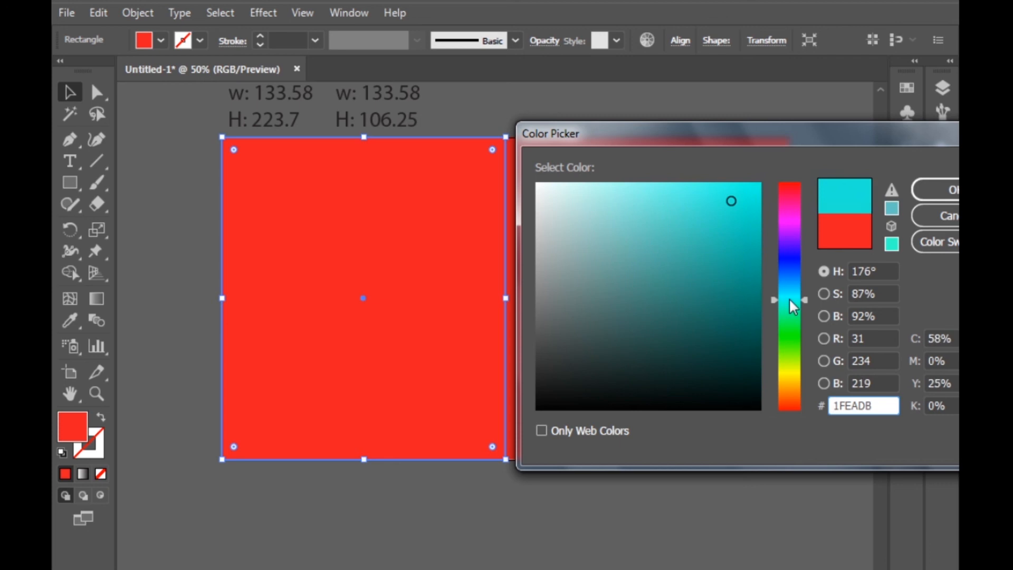
drag(728, 319, 728, 366)
click(936, 190)
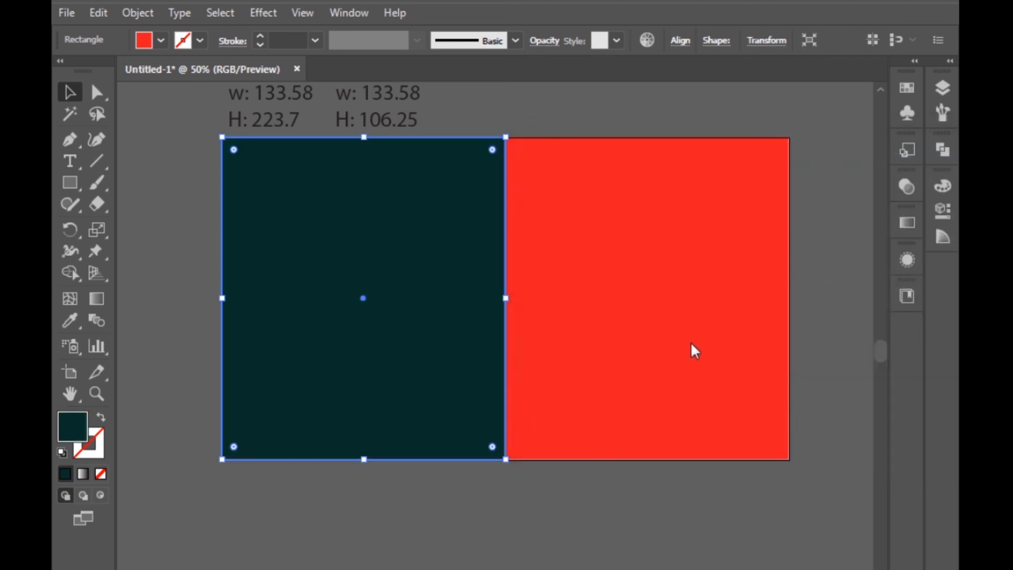
click(543, 502)
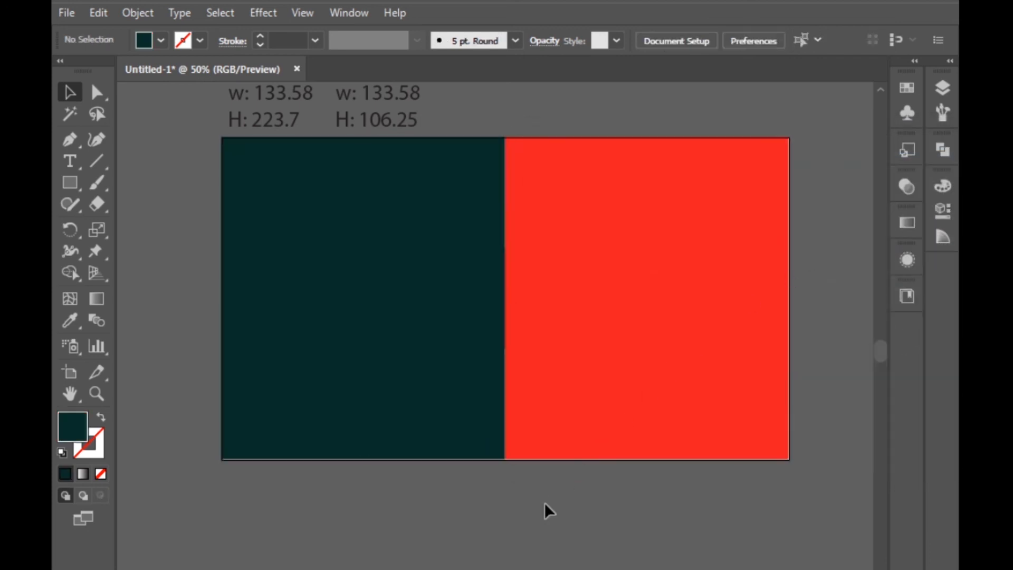
Change the right rectangle's fill to a soft light orange with a hue of about 21°
click(678, 404)
double_click(73, 428)
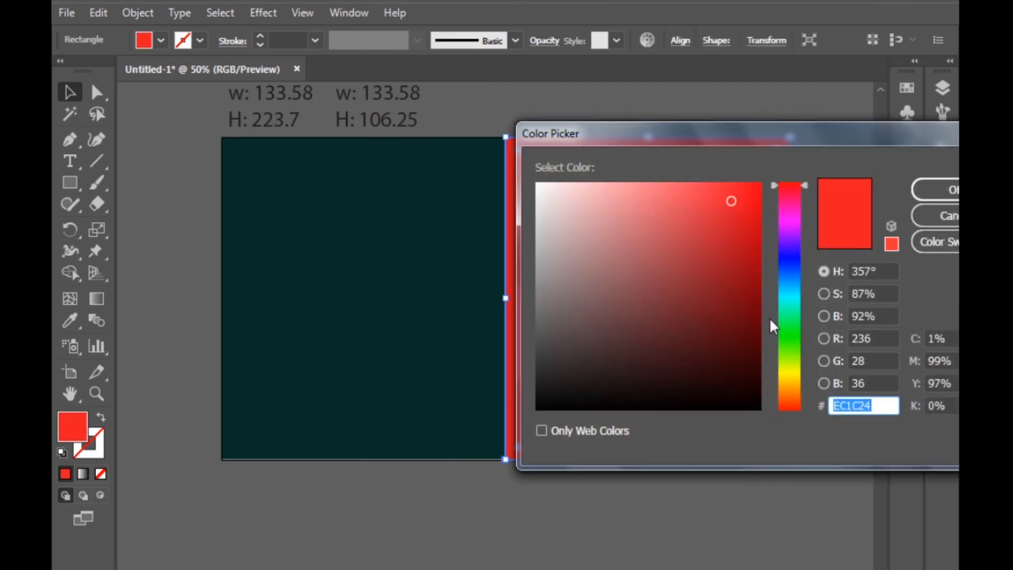
drag(802, 356, 793, 396)
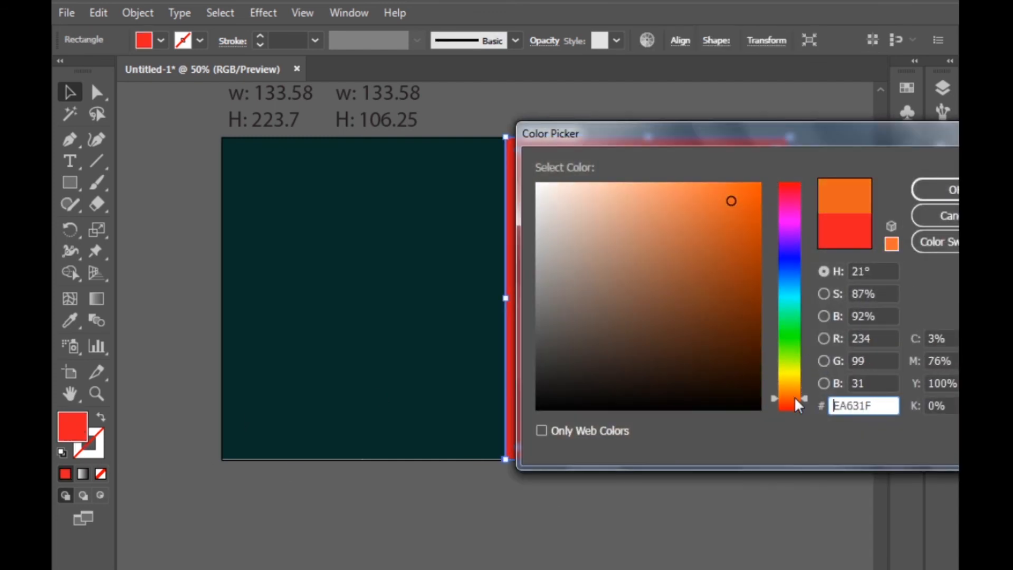
mouse_move(670, 206)
mouse_down()
mouse_move(662, 197)
mouse_move(651, 208)
mouse_move(653, 196)
mouse_up()
click(954, 190)
click(842, 251)
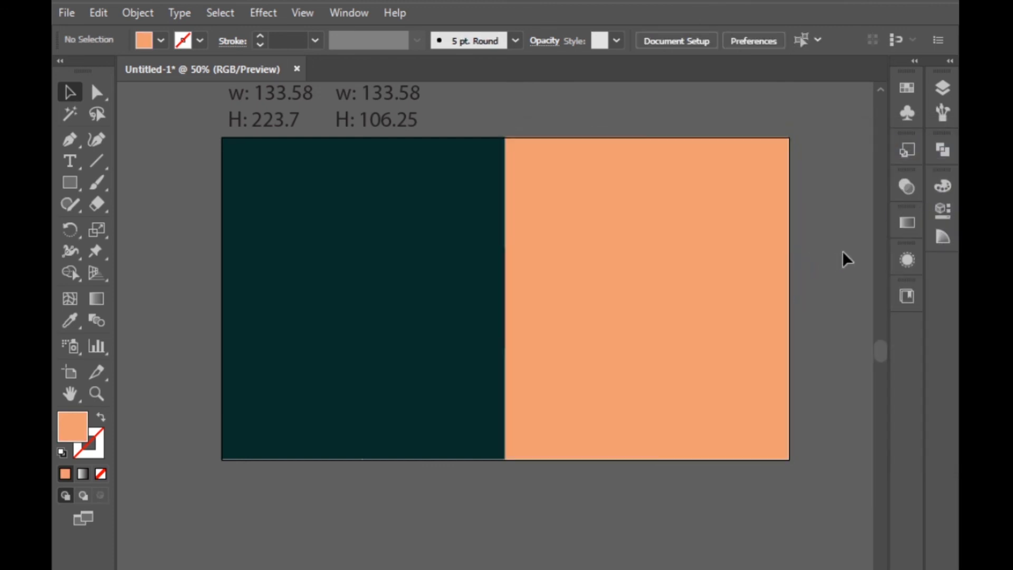
Set the magenta value of the right rectangle's orange fill to 41%
scroll(489, 367, down, 2)
scroll(543, 349, up, 2)
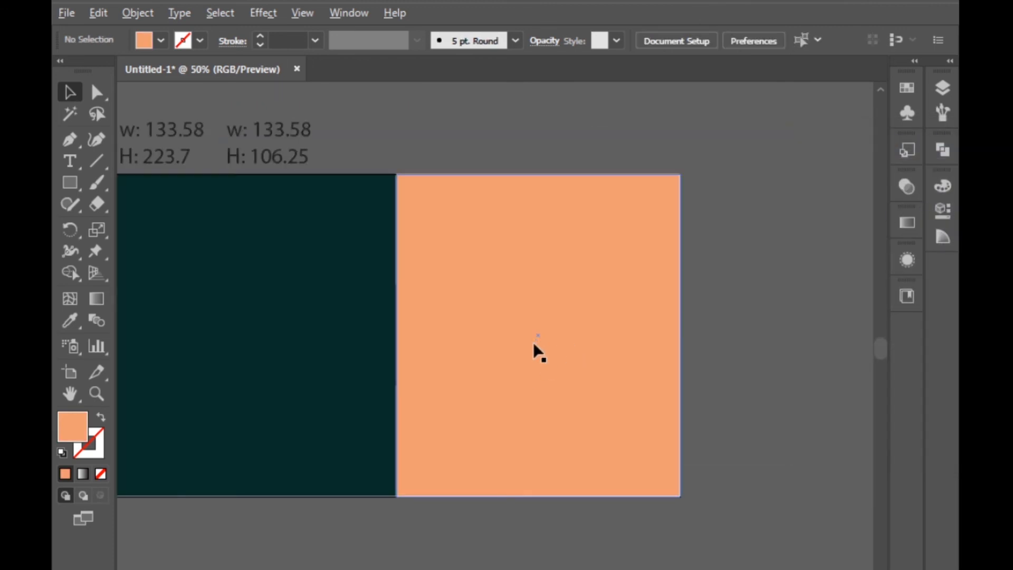
click(497, 387)
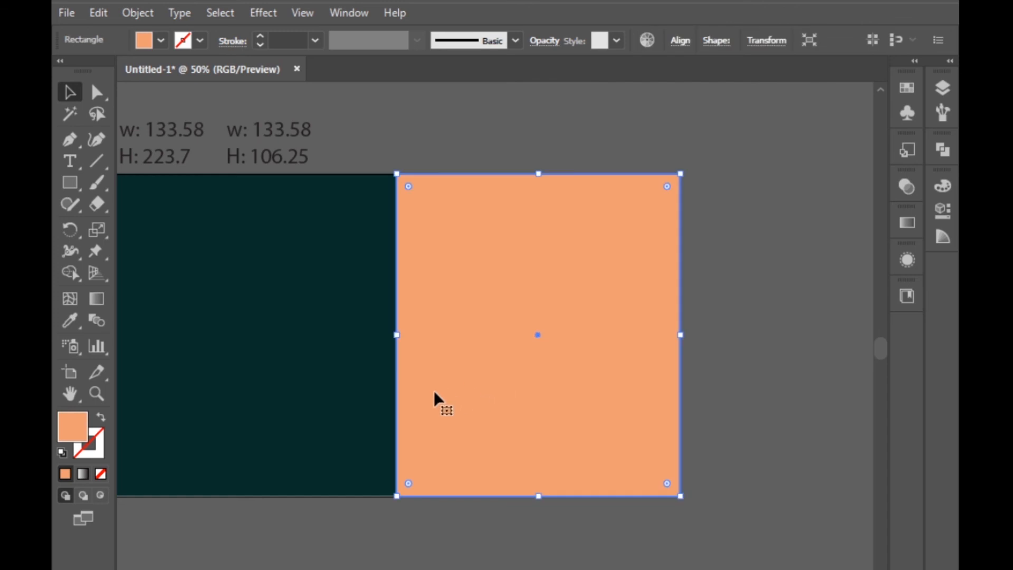
click(953, 61)
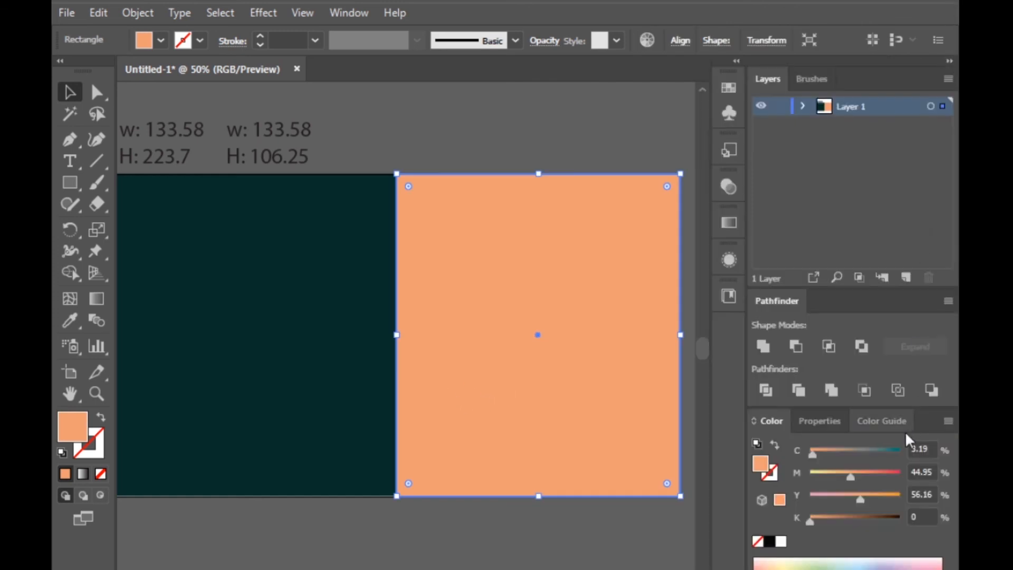
drag(852, 478, 851, 481)
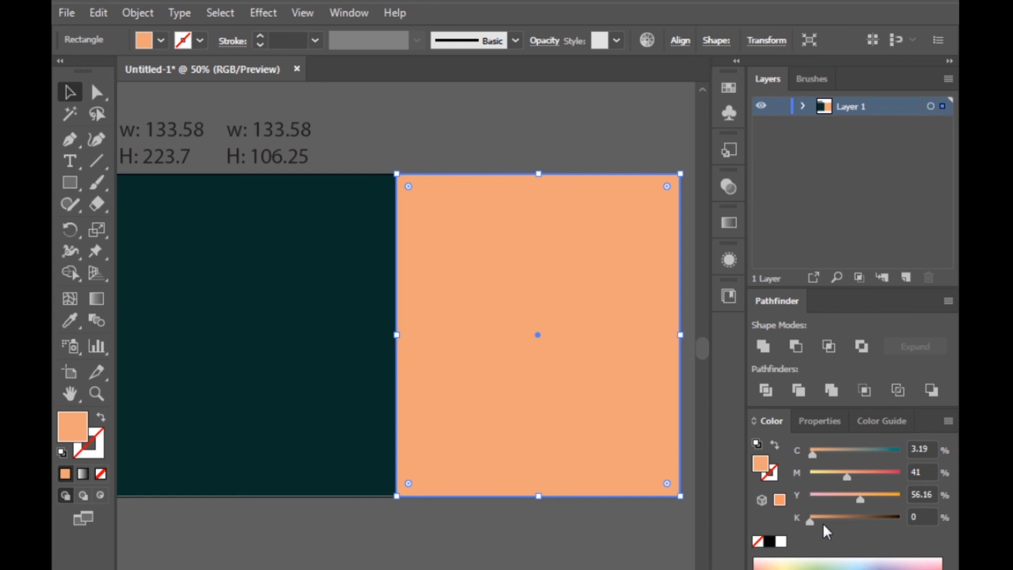
mouse_move(809, 523)
mouse_down()
mouse_move(819, 520)
mouse_move(805, 518)
mouse_up()
Switch the color values to HSB and raise the right rectangle's brightness to 100%
click(948, 421)
click(836, 493)
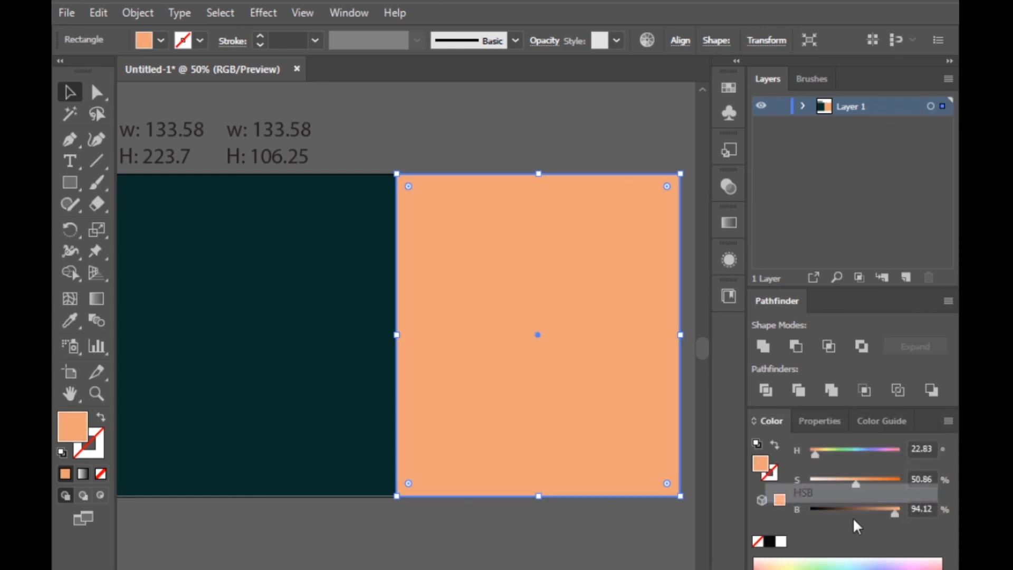
drag(893, 510, 950, 505)
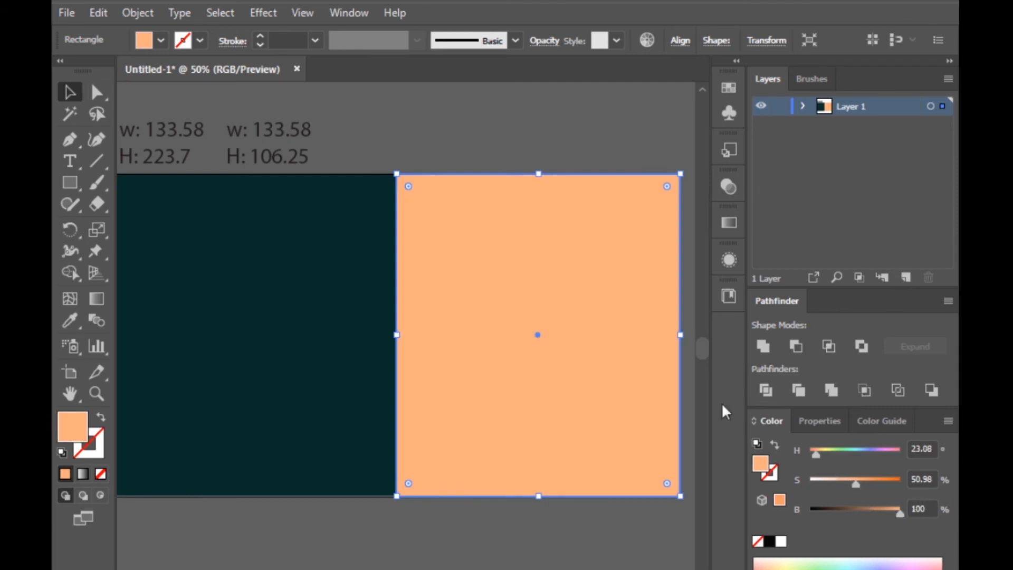
click(641, 560)
Send the light orange rectangle to the back, behind the STA logo
scroll(519, 495, down, 2)
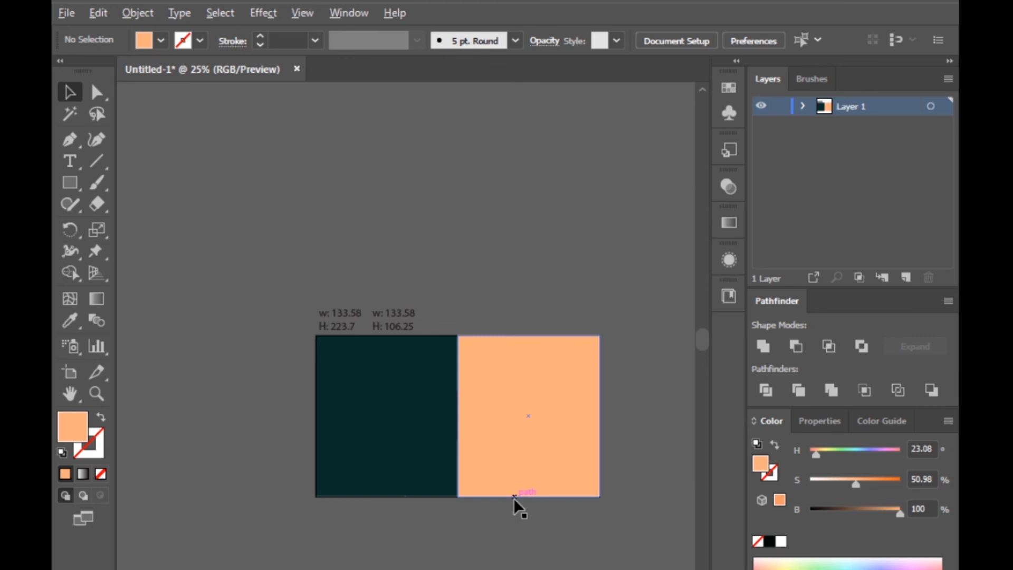
scroll(514, 498, up, 1)
click(488, 451)
click(489, 456)
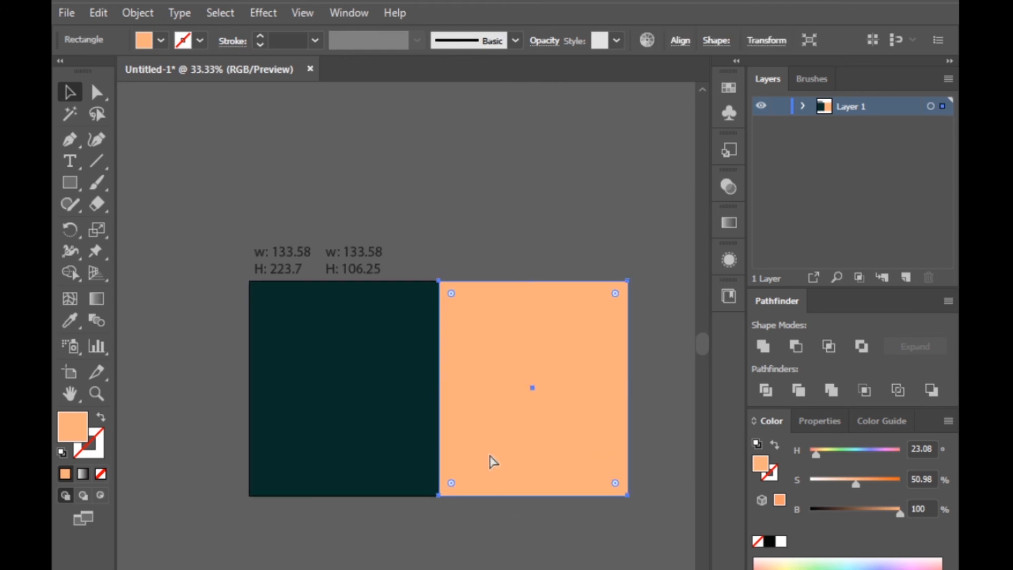
key(ctrl+shift+[)
click(507, 565)
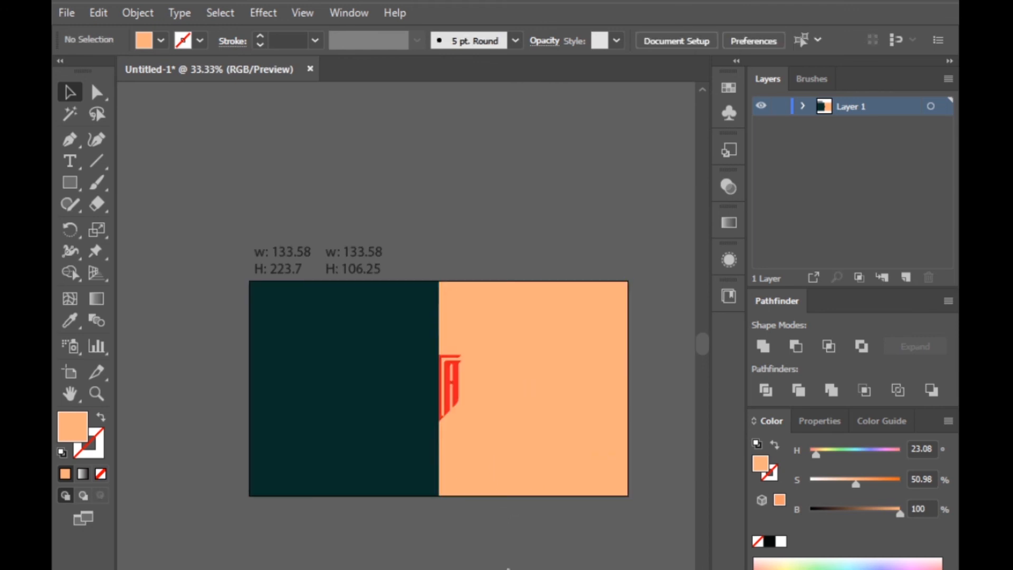
Move the STA logo onto the light orange rectangle and recolor it with the dark teal sampled from the left rectangle
drag(454, 393, 543, 393)
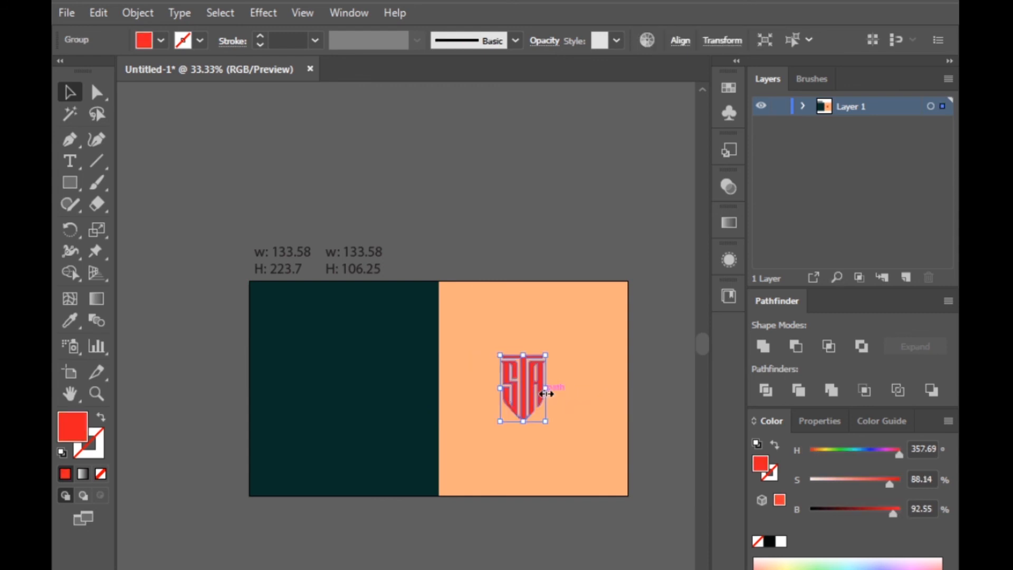
click(642, 390)
click(536, 403)
click(74, 327)
click(308, 339)
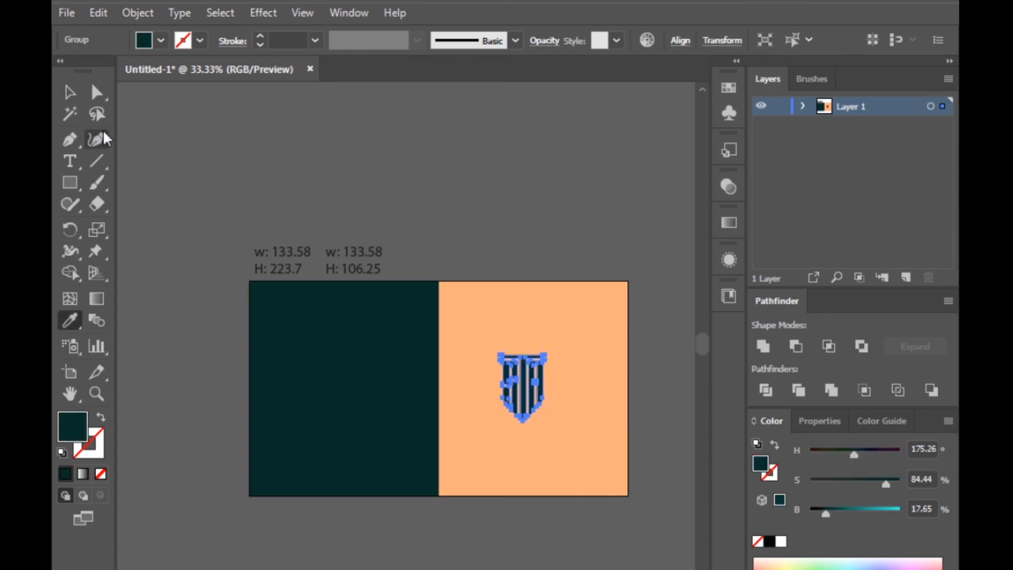
click(70, 92)
click(466, 147)
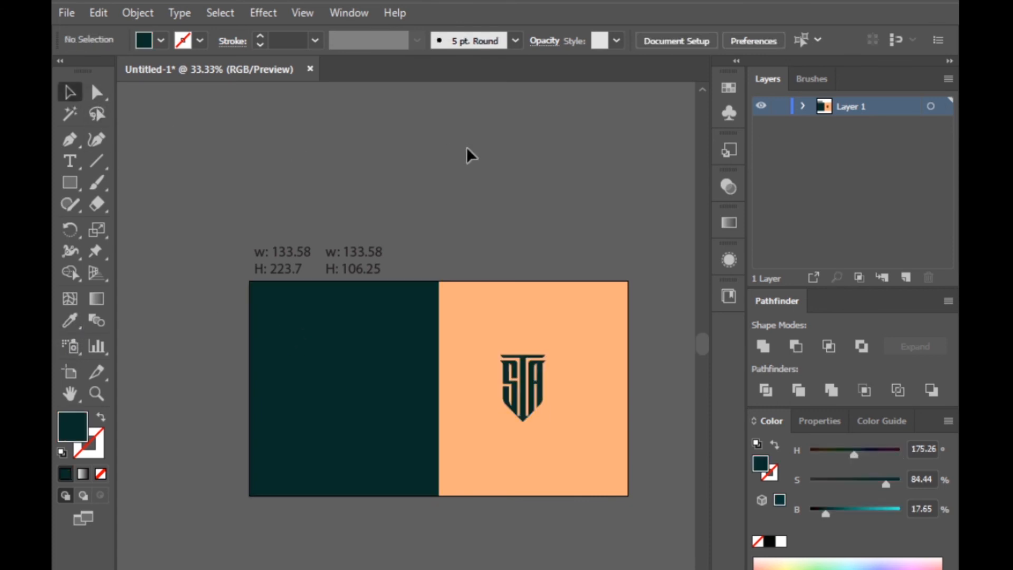
Center the dark teal STA logo horizontally and vertically on the light orange rectangle
click(543, 391)
shift+click(580, 438)
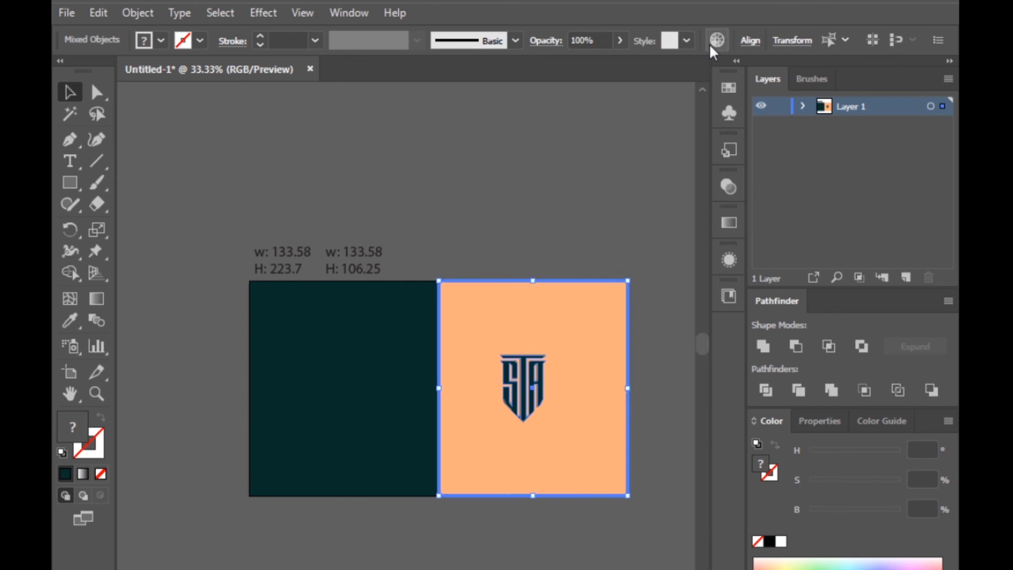
click(749, 42)
click(606, 87)
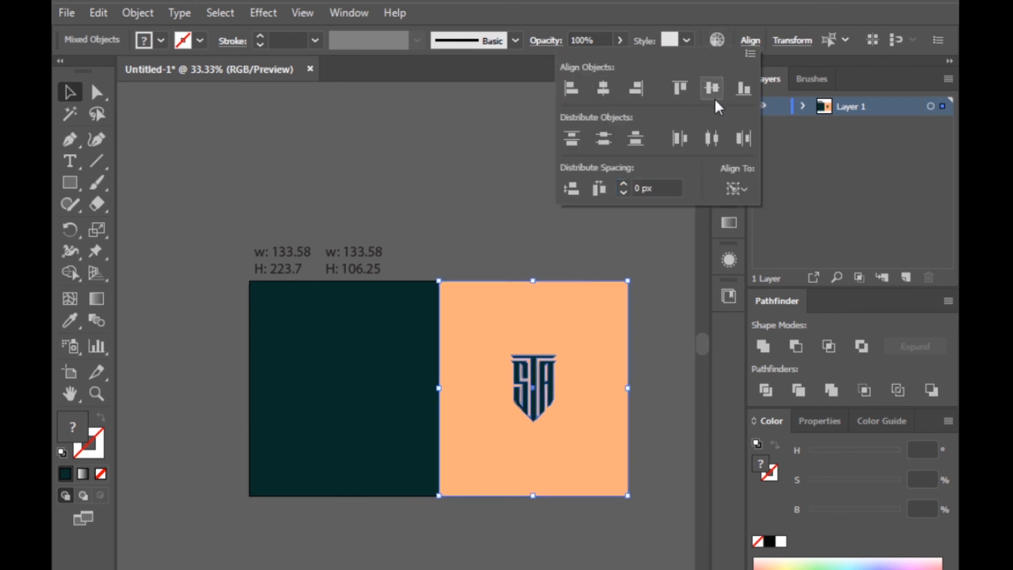
click(437, 176)
Place a copy of the STA logo on the dark teal rectangle and recolor it with light orange sampled from the right rectangle
drag(541, 410, 345, 409)
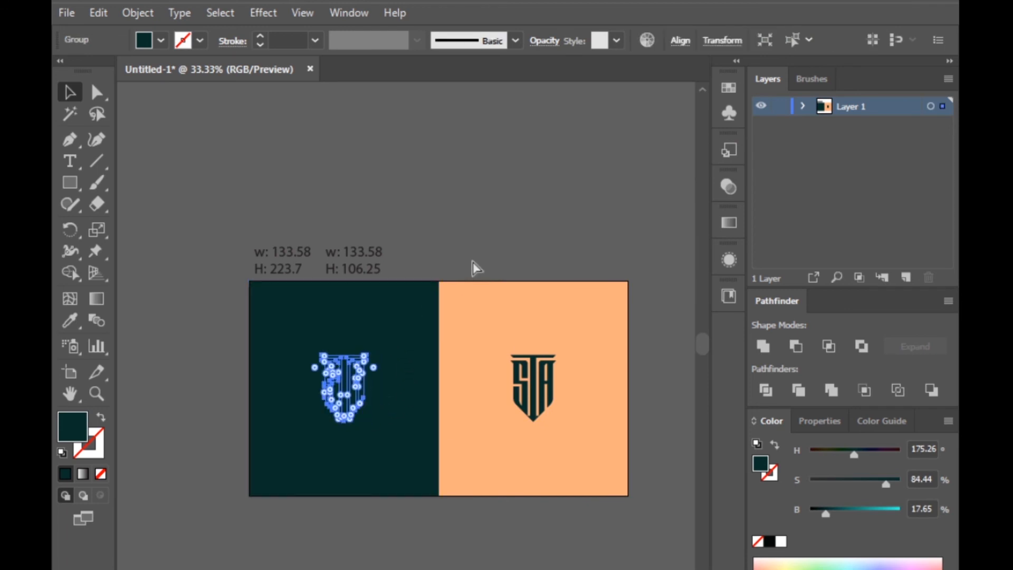
click(70, 319)
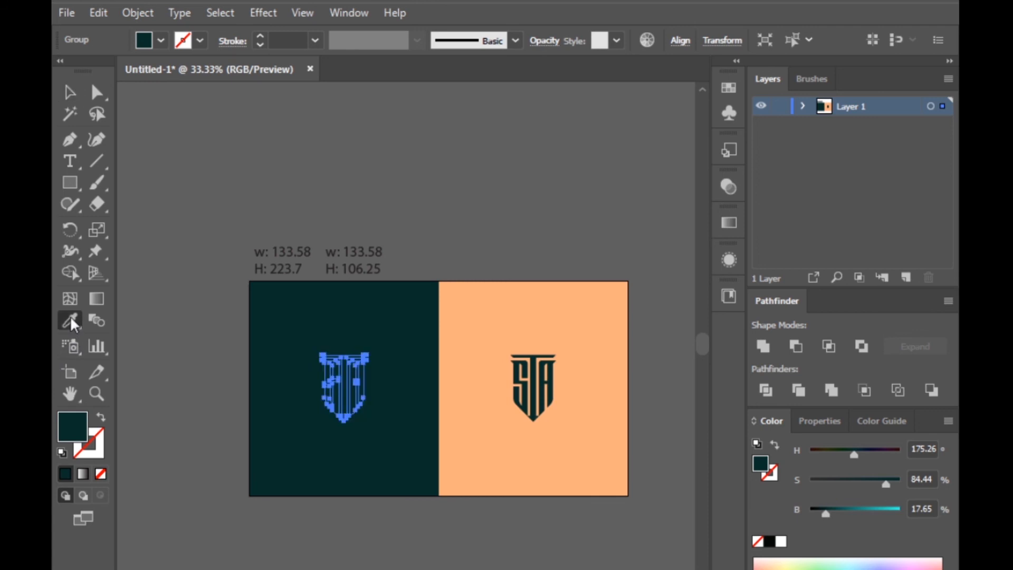
click(497, 318)
click(69, 93)
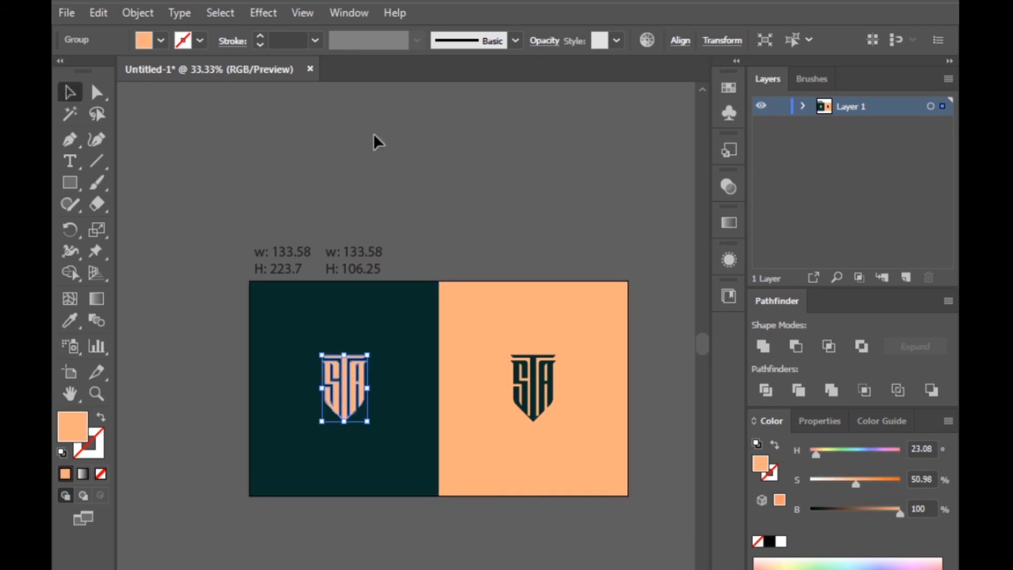
click(490, 135)
Align the light orange STA logo to the center of the dark teal rectangle
click(352, 390)
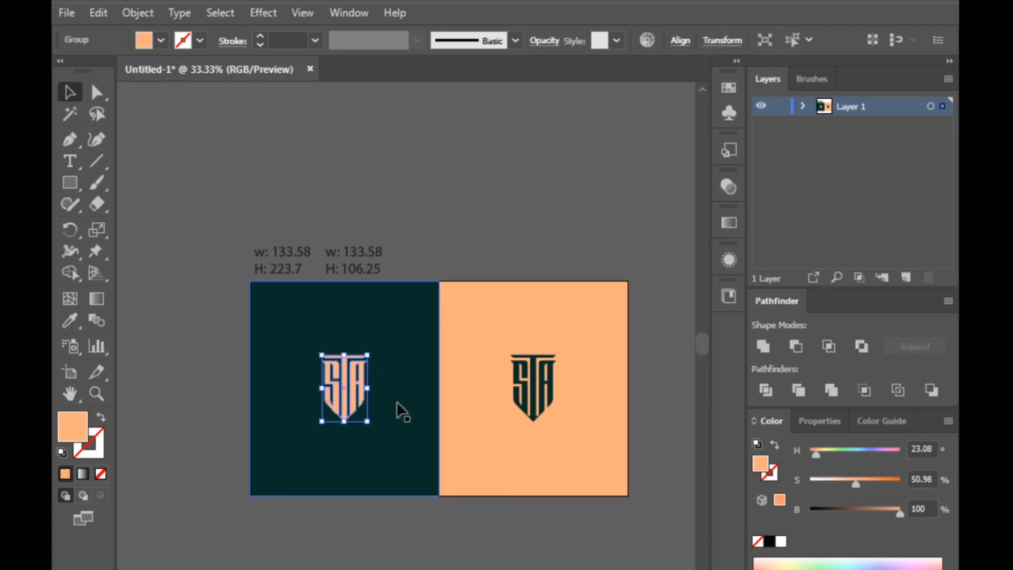
shift+click(398, 407)
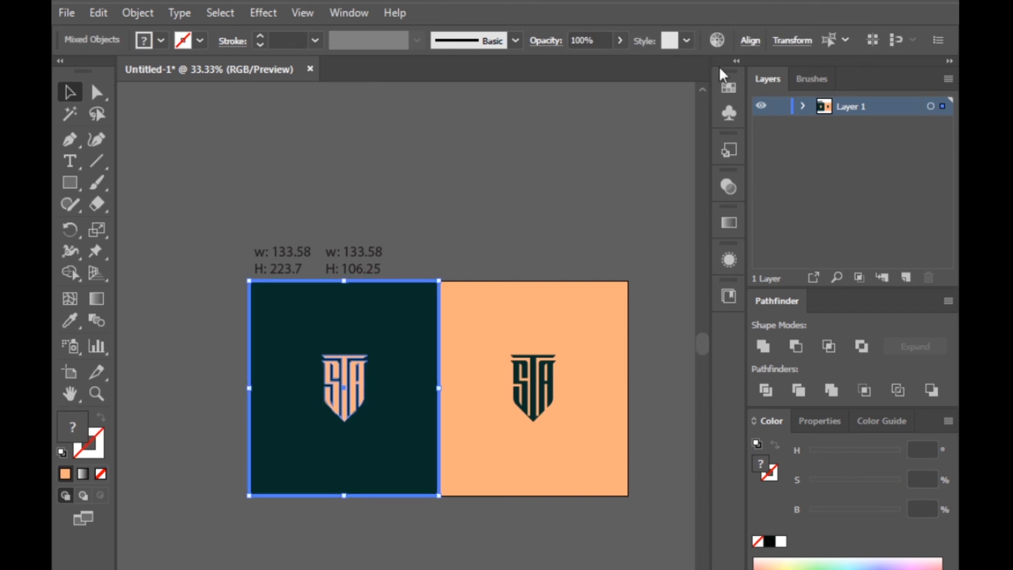
click(749, 41)
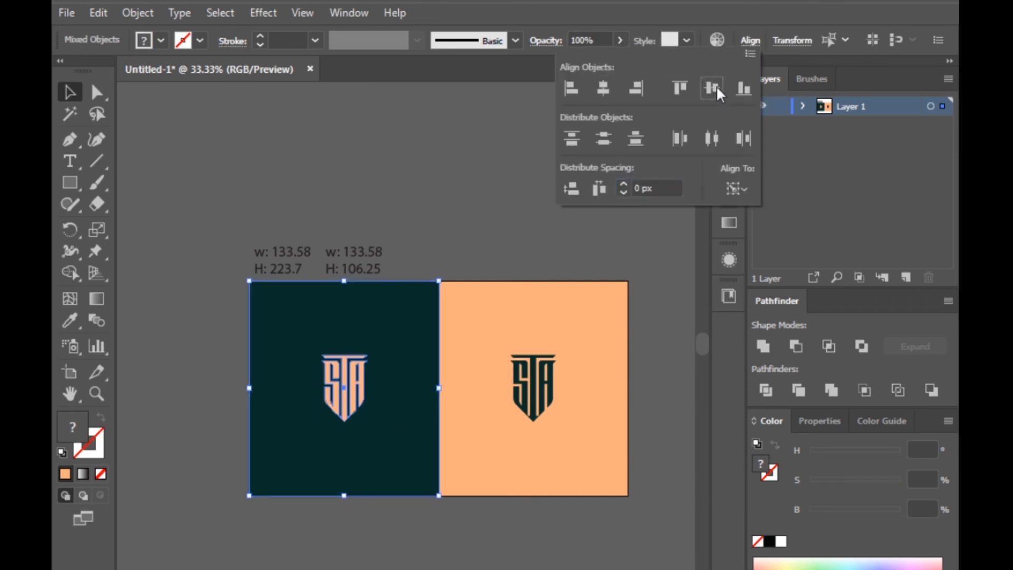
click(401, 163)
Inspect the light orange logo's edges and lower tip up close, and compare both color versions side by side
scroll(354, 425, up, 3)
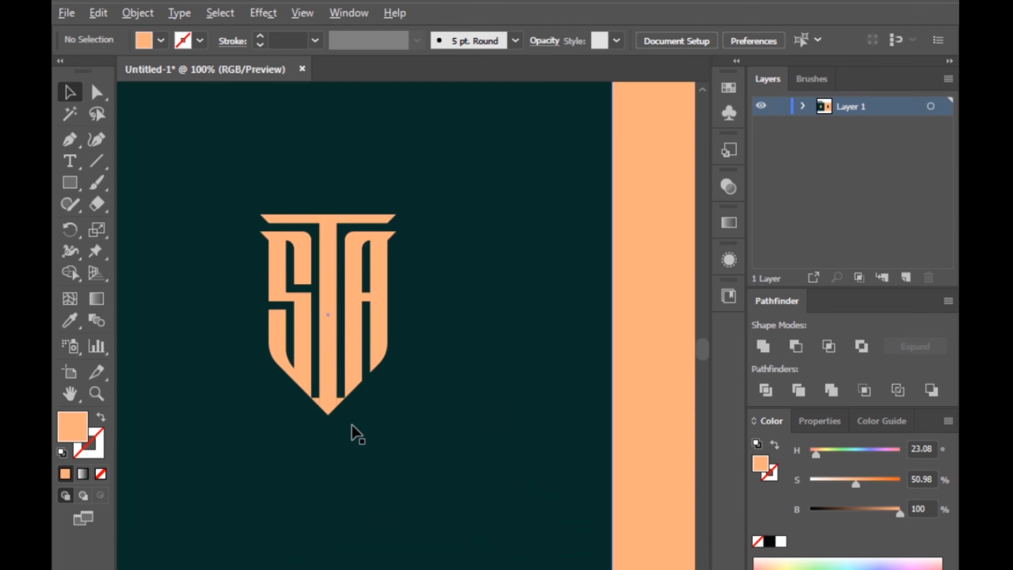
scroll(325, 351, up, 2)
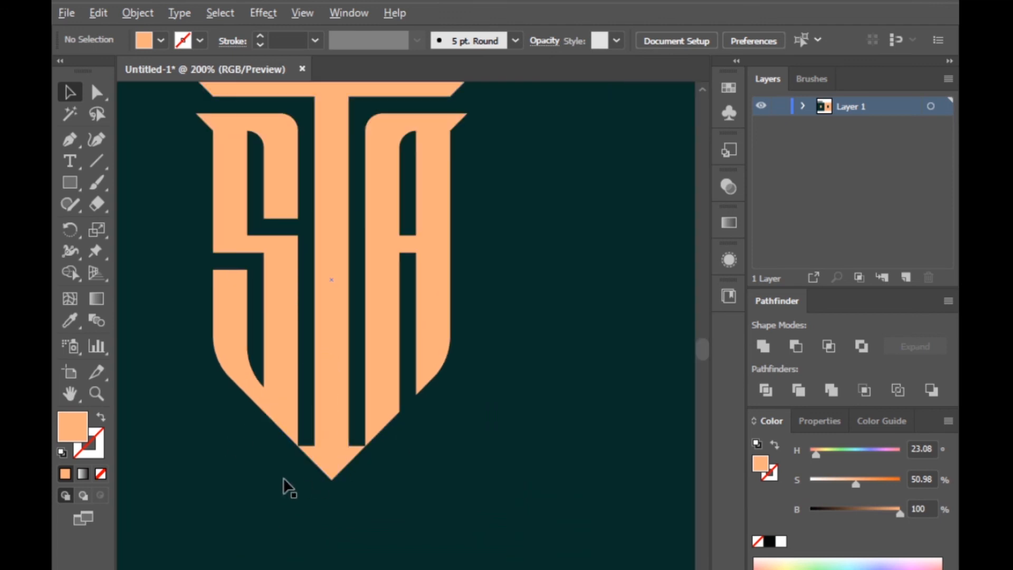
scroll(283, 477, down, 2)
scroll(248, 485, down, 1)
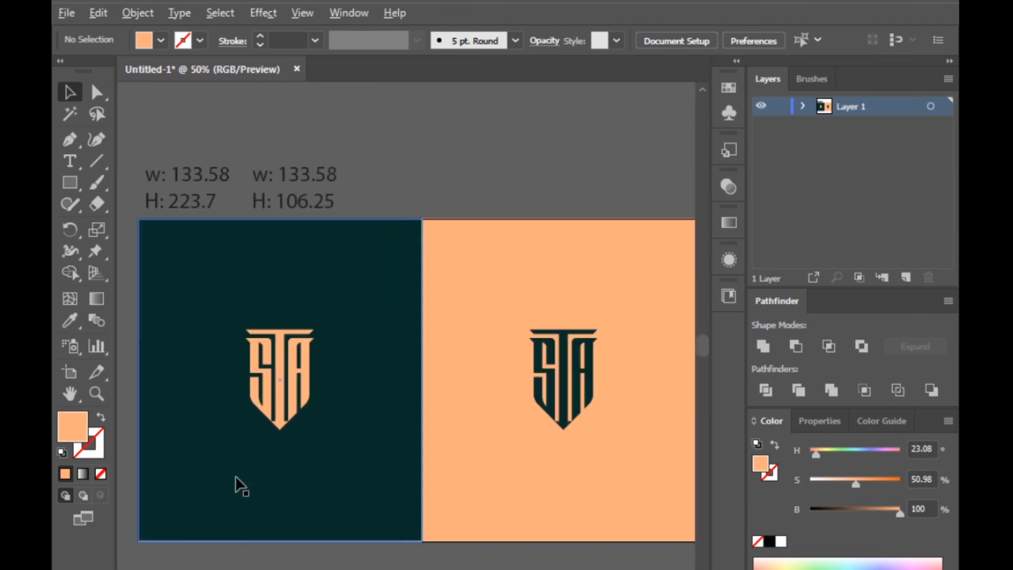
scroll(369, 535, down, 1)
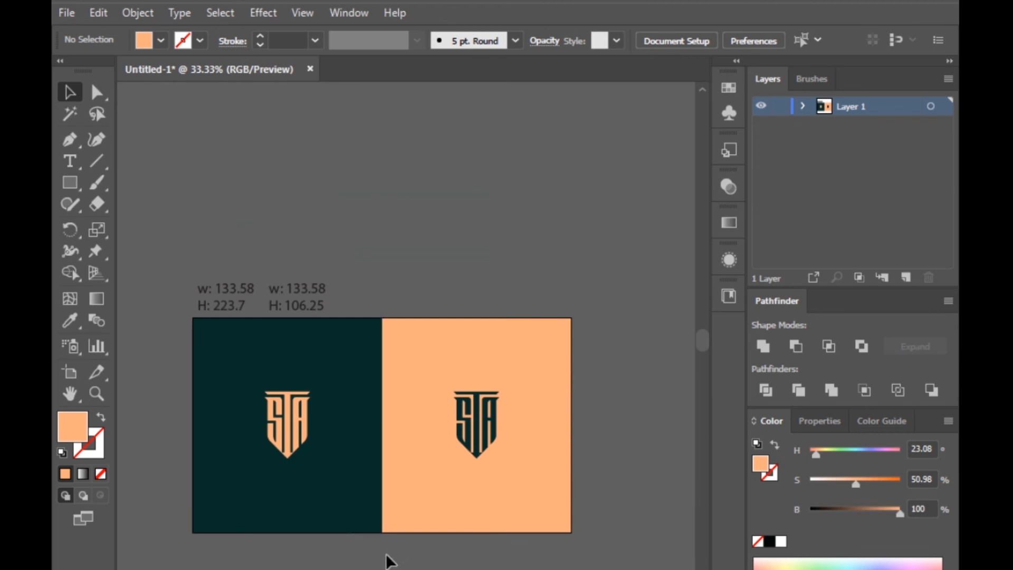
scroll(385, 538, down, 3)
scroll(327, 480, up, 1)
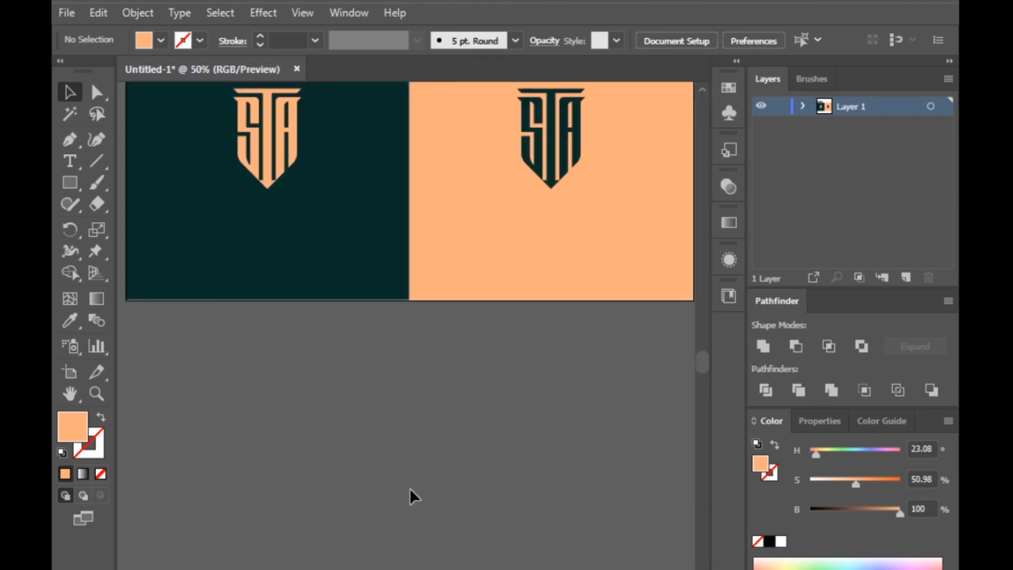
scroll(410, 489, up, 2)
scroll(412, 488, up, 1)
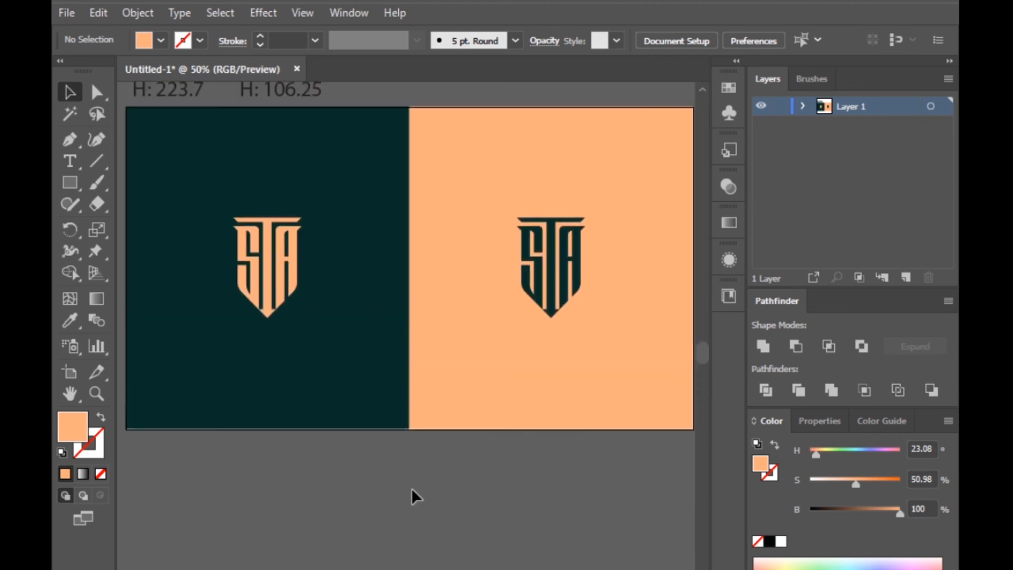
Collapse the expanded panel dock to icons to clear space around the two-tone logo presentation
click(950, 63)
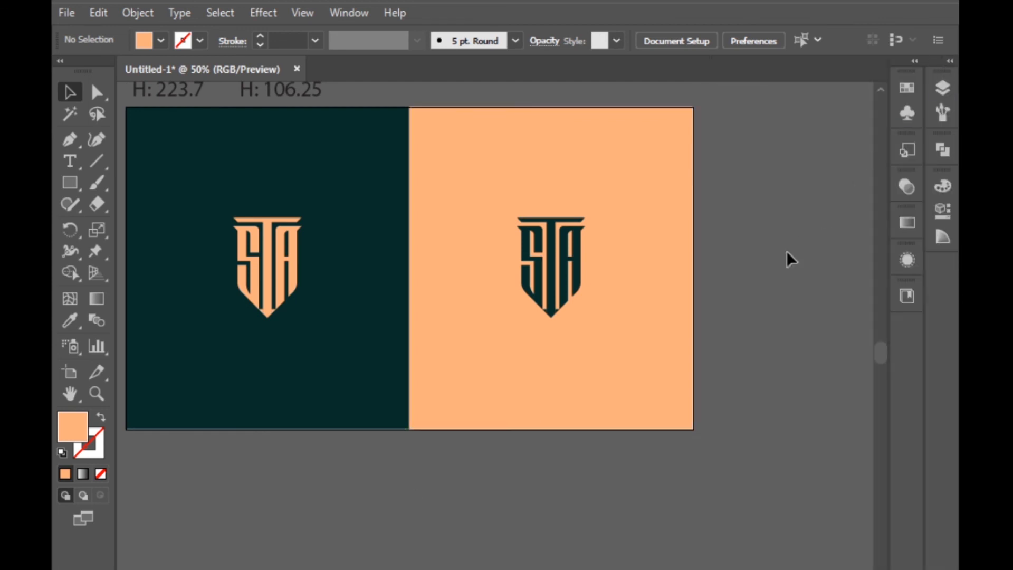
drag(375, 362, 394, 347)
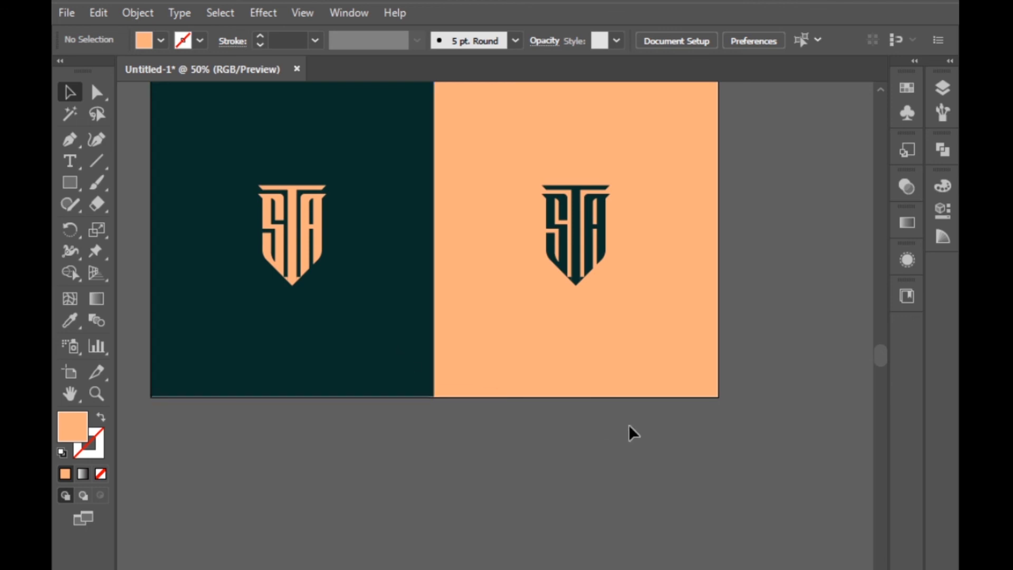